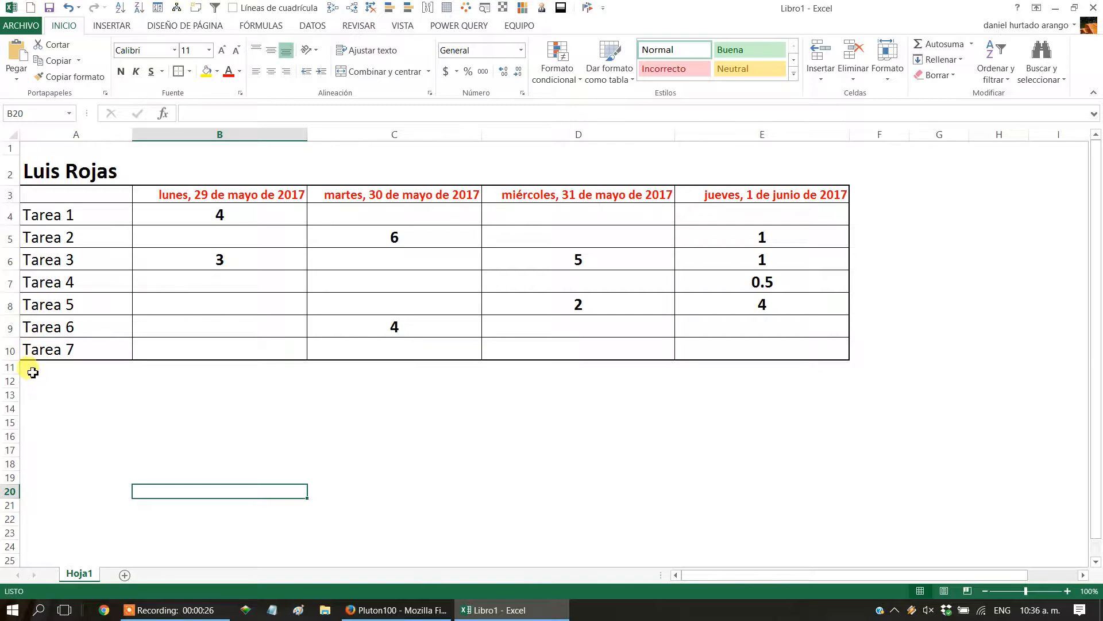
Examine the Tarea 3 hours in the Excel grid and compare that layout with the Hoja de Tiempos list in Pluton100 in Firefox.
{"action": "left_click", "coordinate": [50, 260]}
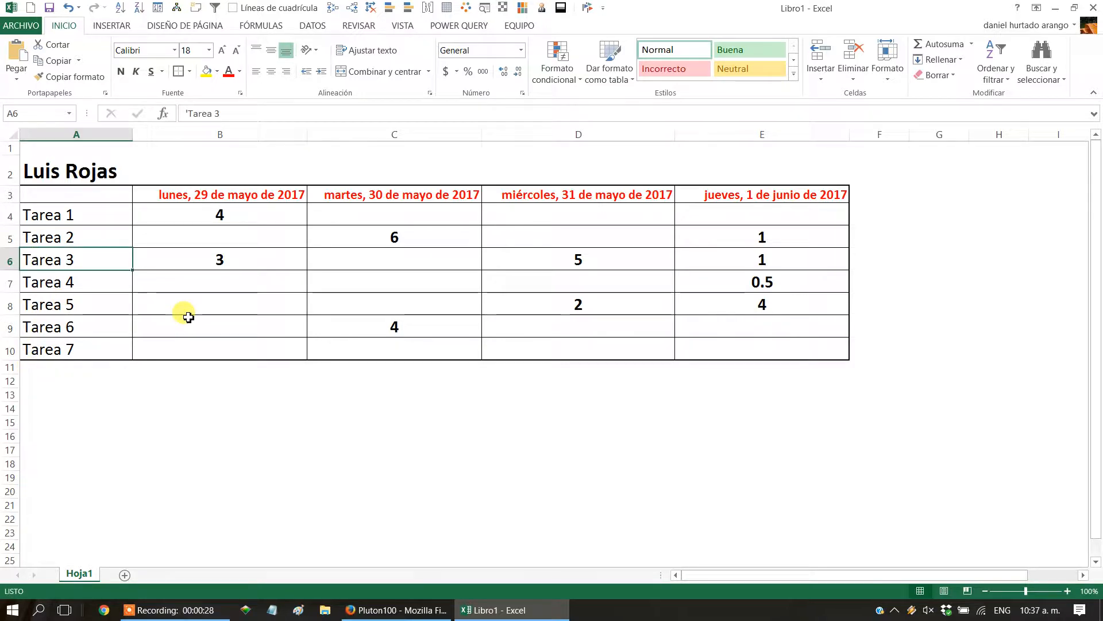
{"action": "left_click", "coordinate": [201, 263]}
{"action": "left_click", "coordinate": [526, 264]}
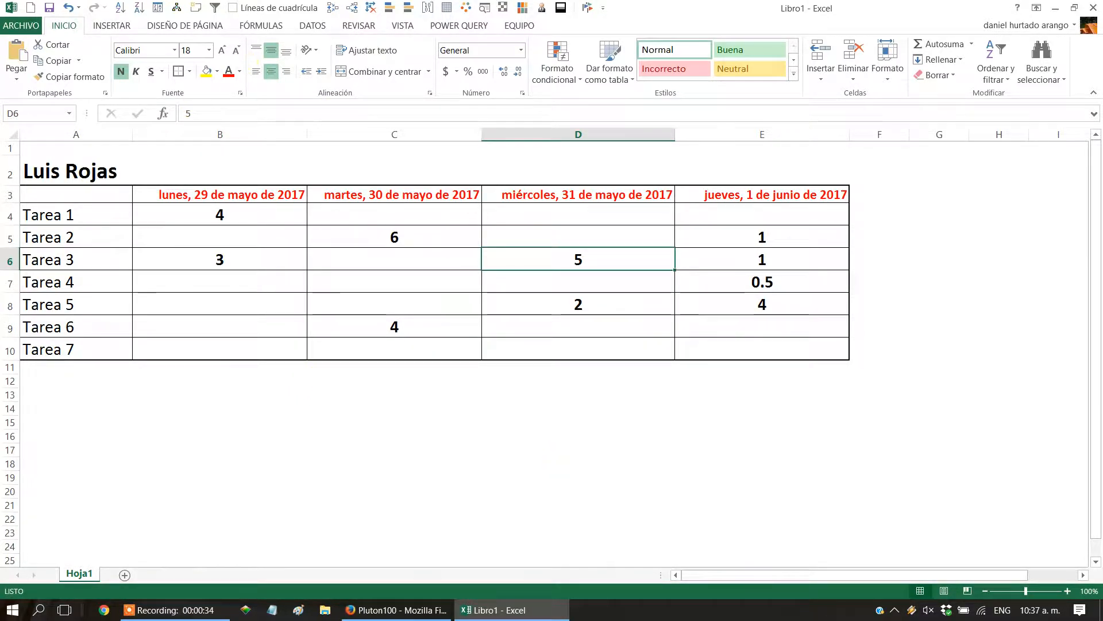
{"action": "left_click", "coordinate": [388, 611]}
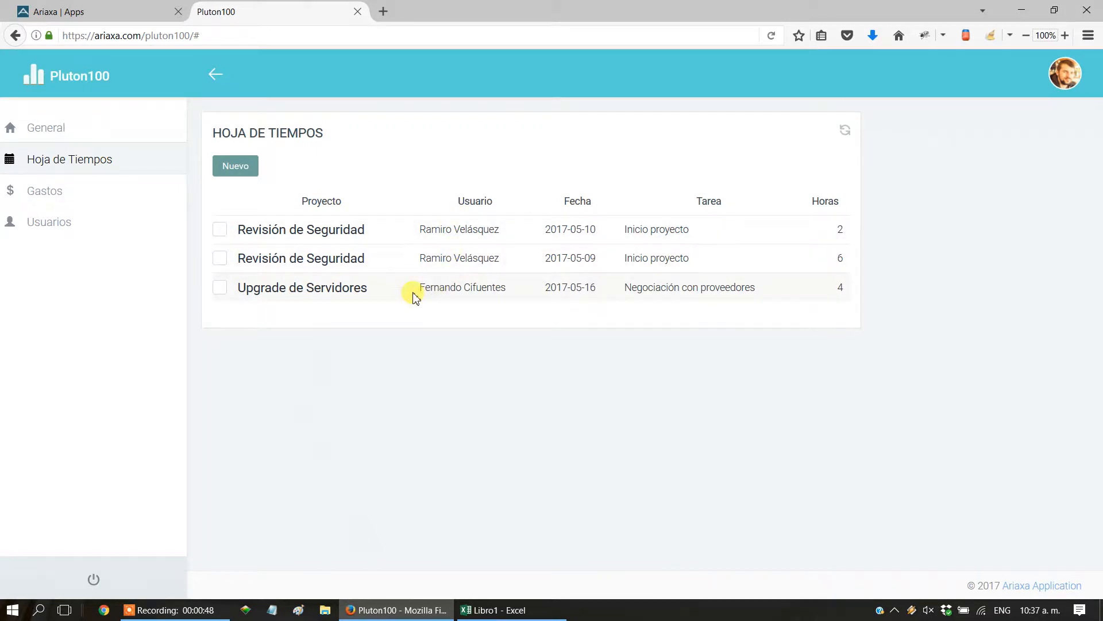
{"action": "left_click_drag", "start_coordinate": [421, 291], "coordinate": [500, 292]}
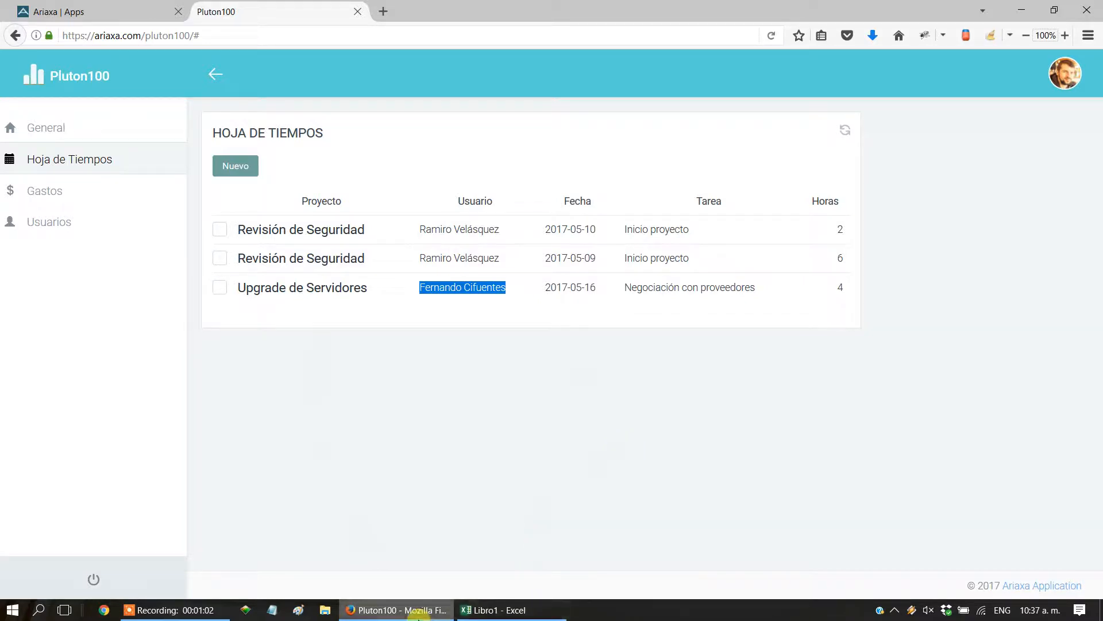
Switch to Excel and examine the grid's layout, with tasks as row headings and dates as column headings.
{"action": "left_click", "coordinate": [509, 599]}
{"action": "left_click_drag", "start_coordinate": [81, 350], "coordinate": [67, 215]}
{"action": "left_click_drag", "start_coordinate": [242, 194], "coordinate": [706, 199]}
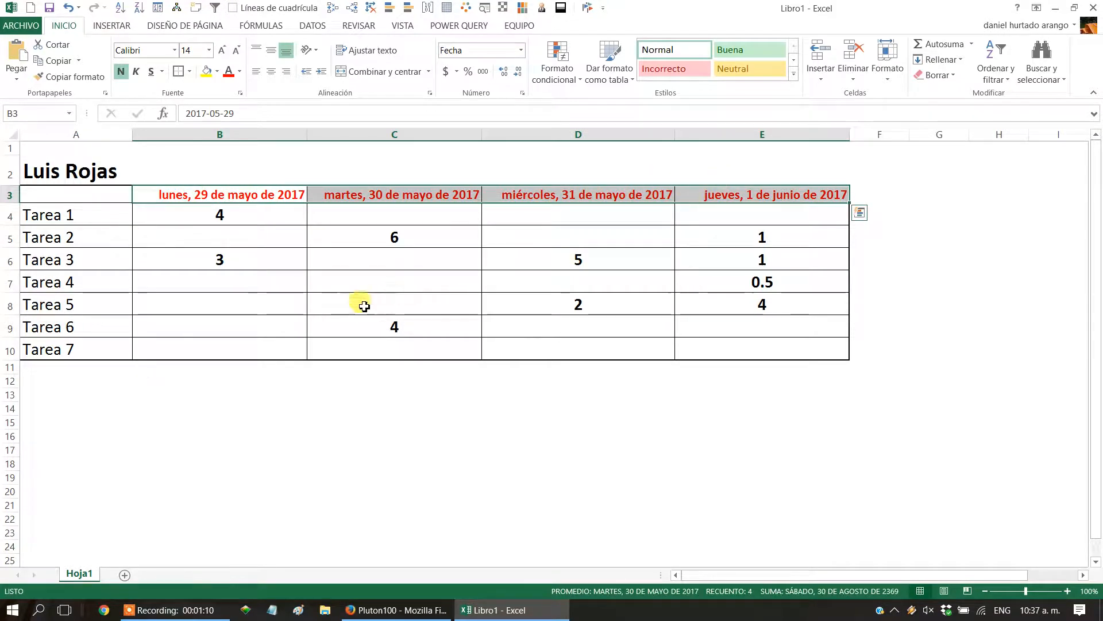
{"action": "left_click_drag", "start_coordinate": [59, 198], "coordinate": [61, 361]}
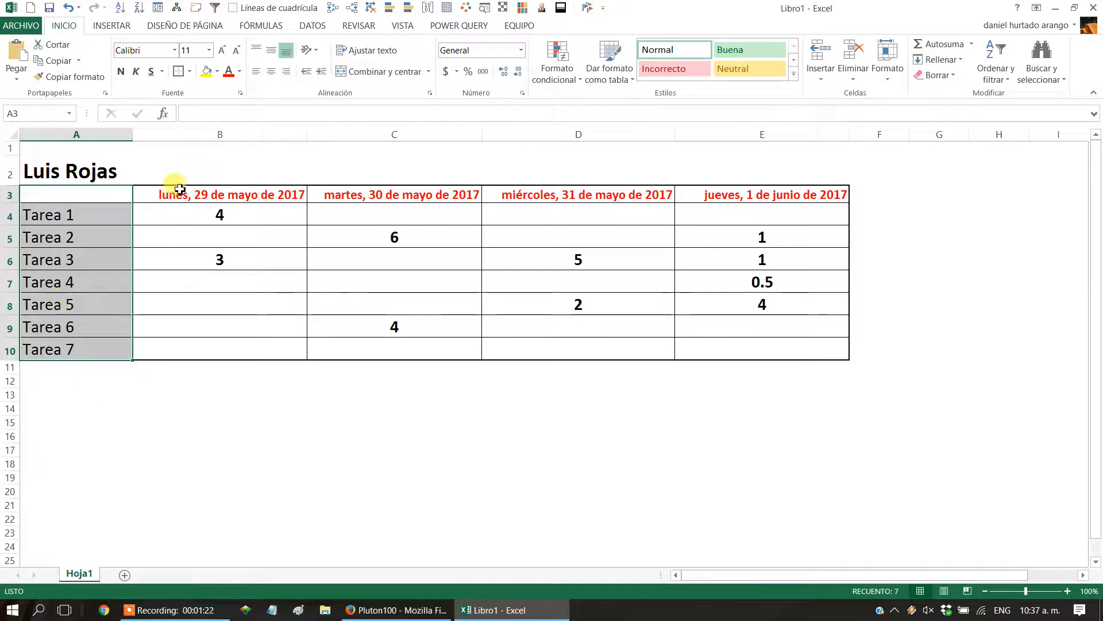
{"action": "left_click_drag", "start_coordinate": [178, 193], "coordinate": [710, 196]}
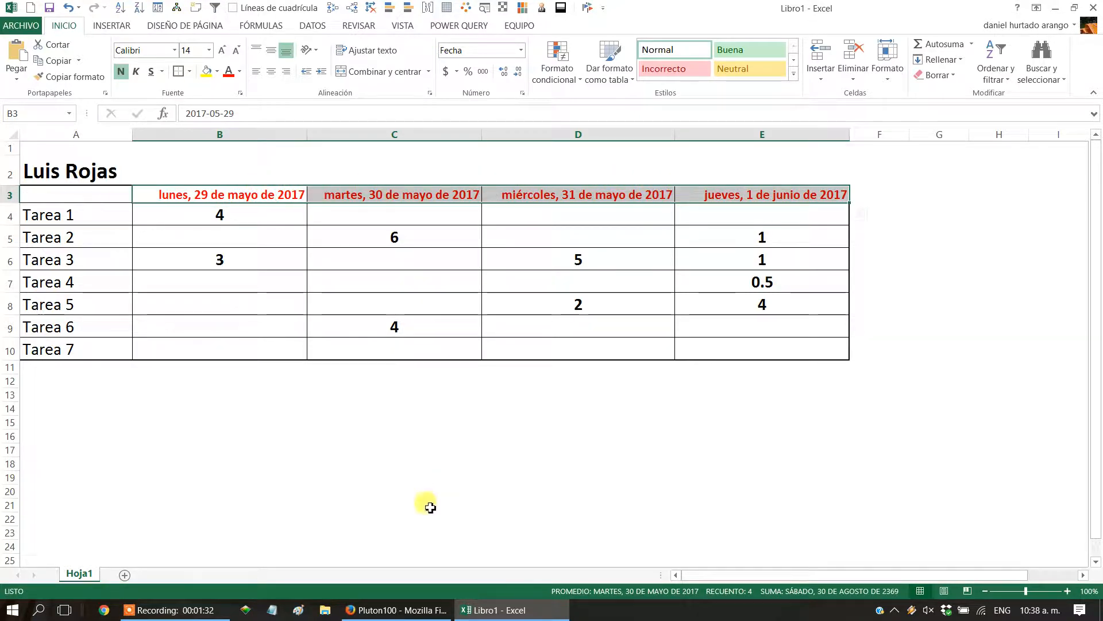
Switch to Firefox and review the Hoja de Tiempos view configuration in Ariaxa and its list in Pluton100.
{"action": "left_click", "coordinate": [382, 608]}
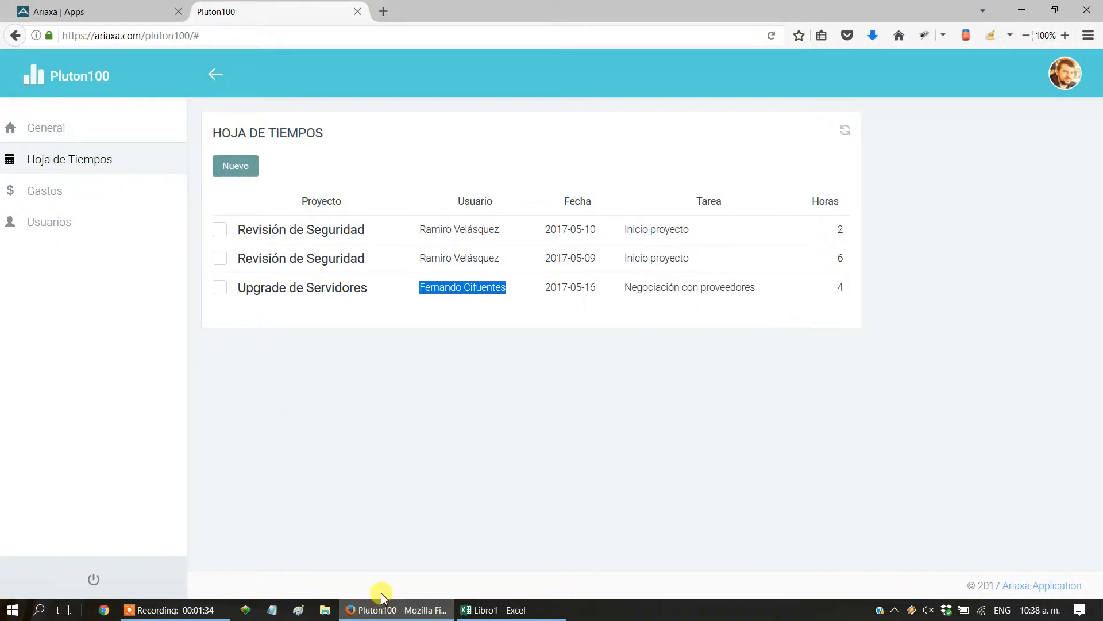
{"action": "left_click", "coordinate": [108, 9]}
{"action": "scroll", "coordinate": [184, 264], "scroll_direction": "up", "scroll_amount": 3}
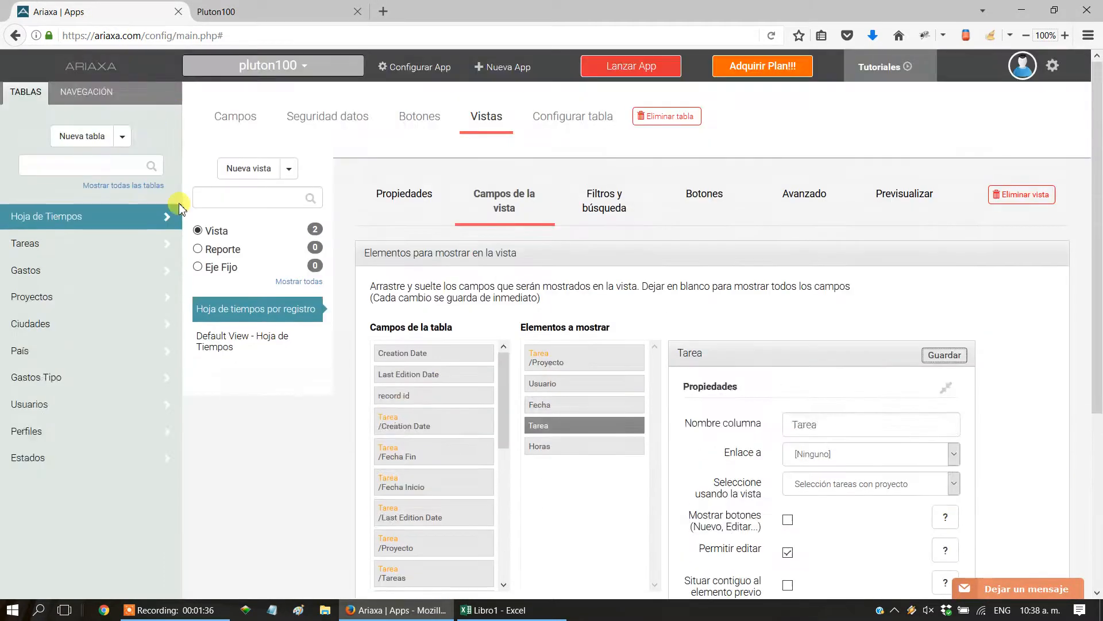
{"action": "left_click", "coordinate": [261, 9]}
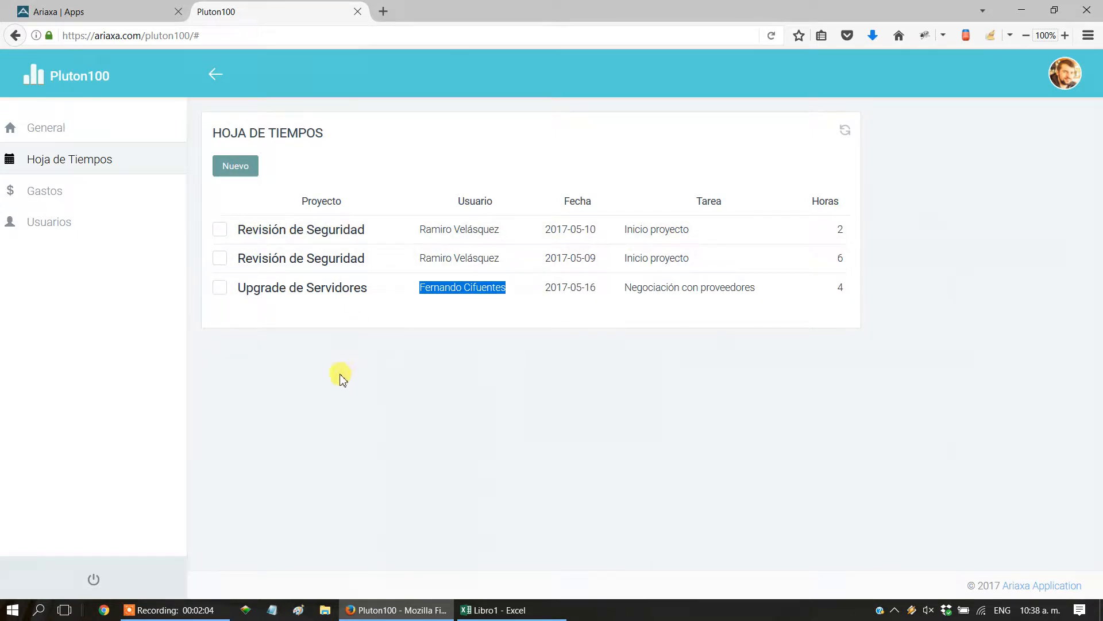
In Ariaxa, create a new Eje Fijo named Hoja de Tiempos based on the Hoja de Tiempos table.
{"action": "left_click", "coordinate": [100, 21]}
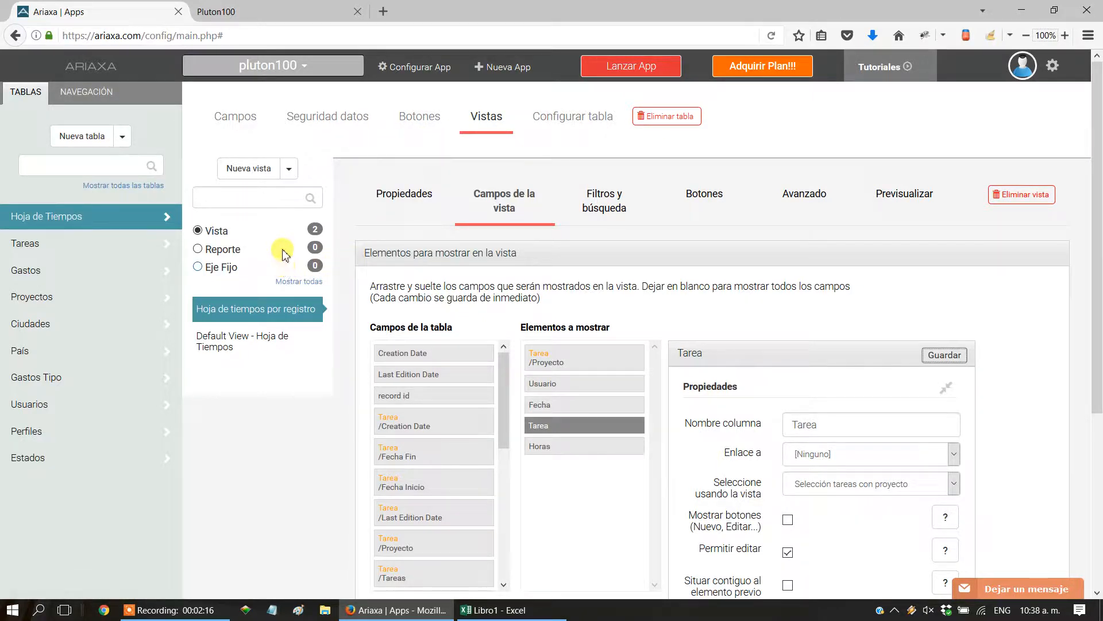
{"action": "left_click", "coordinate": [289, 169]}
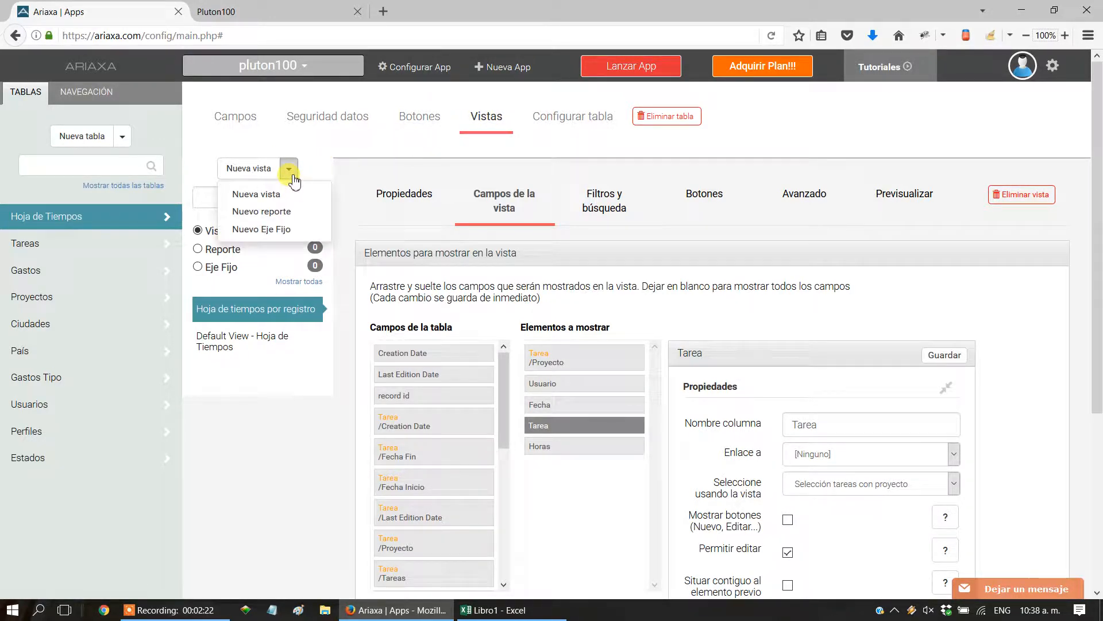
{"action": "left_click", "coordinate": [257, 231]}
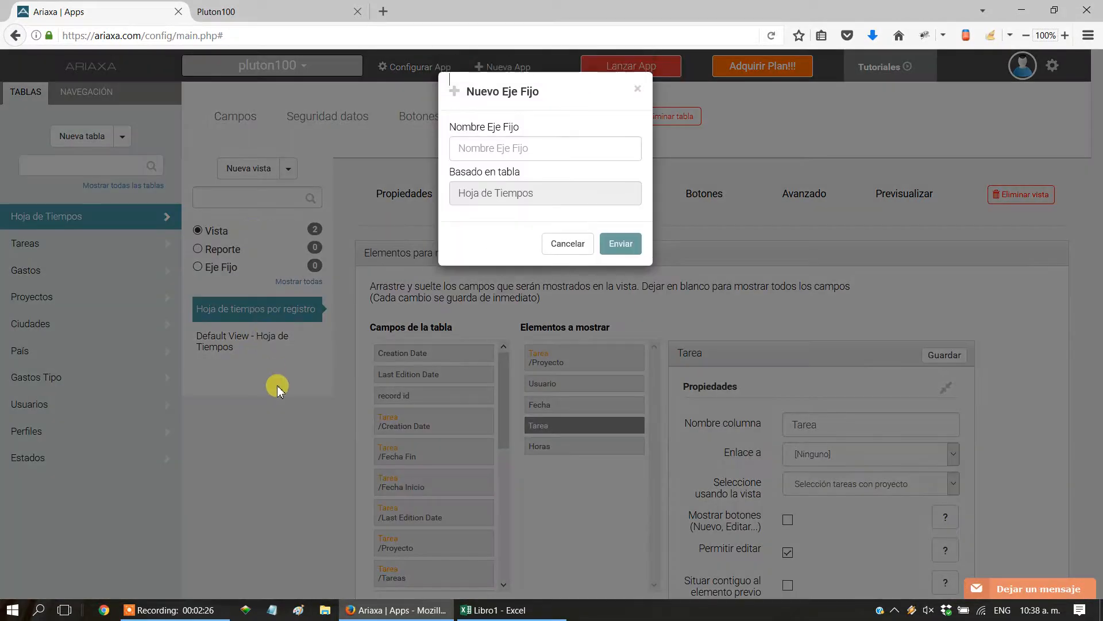
{"action": "left_click", "coordinate": [493, 151]}
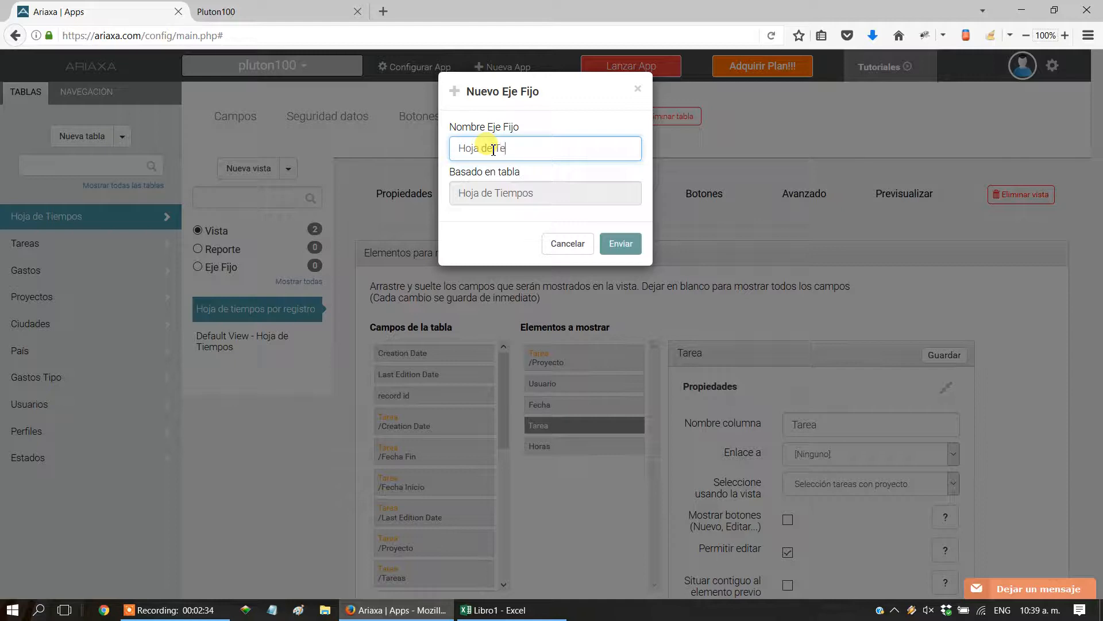
{"action": "left_click", "coordinate": [620, 243]}
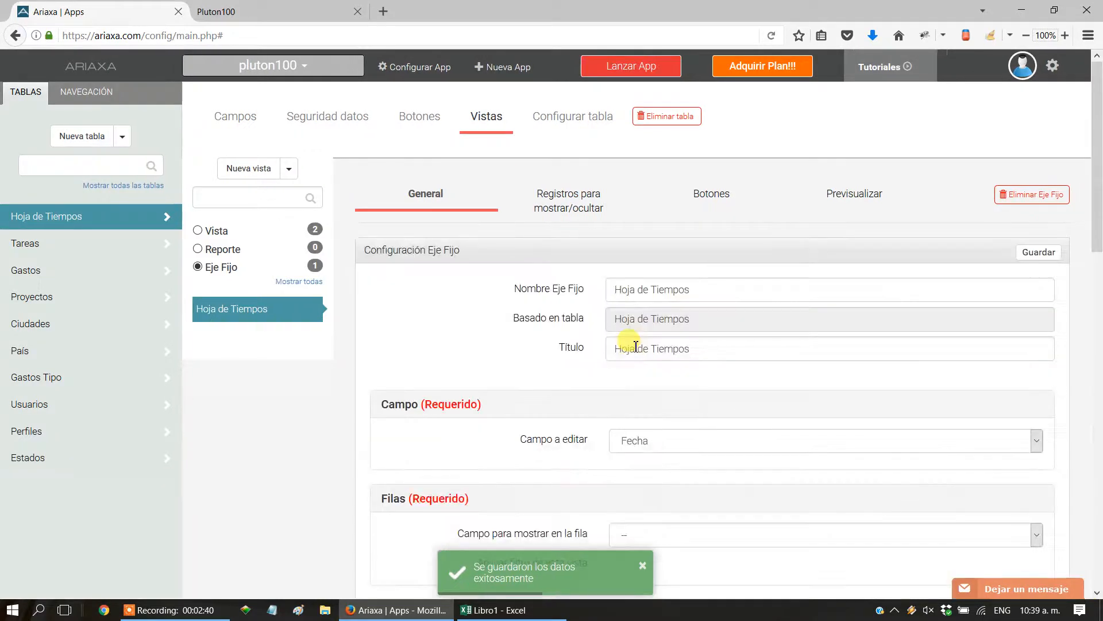
Check the Pluton100 timesheet list and the hours cells B4:E10 of the Excel grid to identify the field to edit.
{"action": "scroll", "coordinate": [637, 347], "scroll_direction": "down", "scroll_amount": 2}
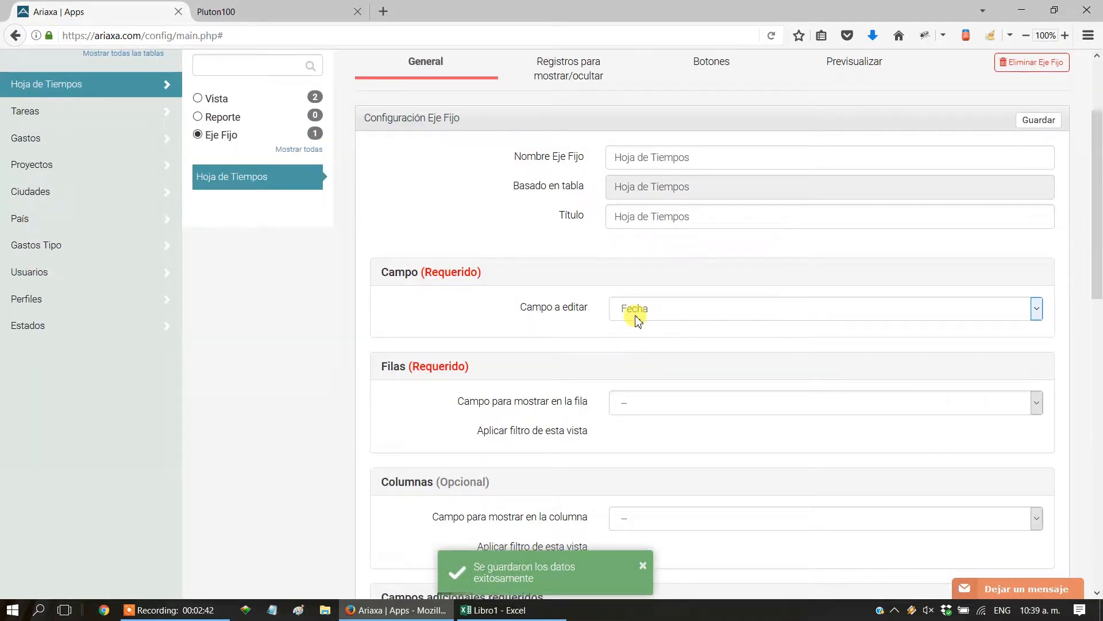
{"action": "left_click", "coordinate": [211, 11]}
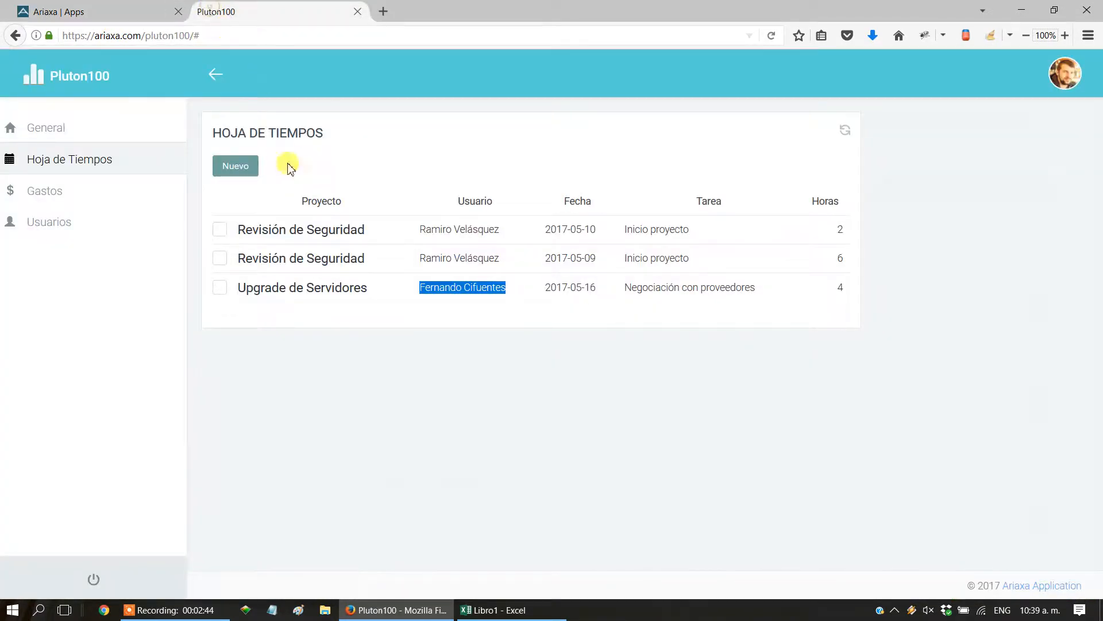
{"action": "left_click", "coordinate": [110, 14]}
{"action": "left_click", "coordinate": [513, 610]}
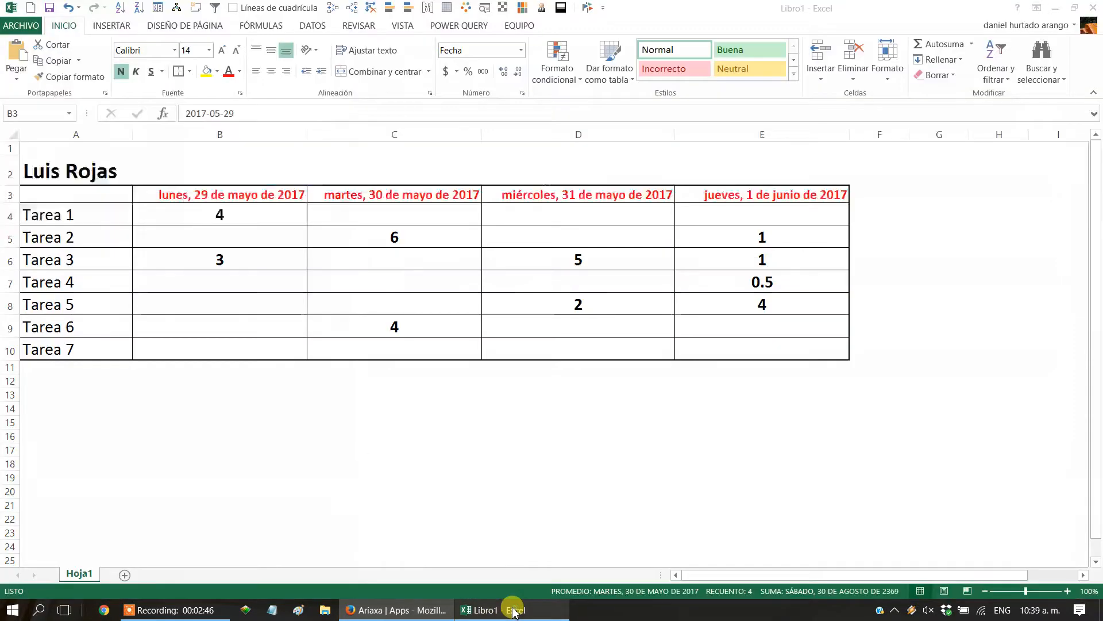
{"action": "left_click_drag", "start_coordinate": [221, 213], "coordinate": [784, 357]}
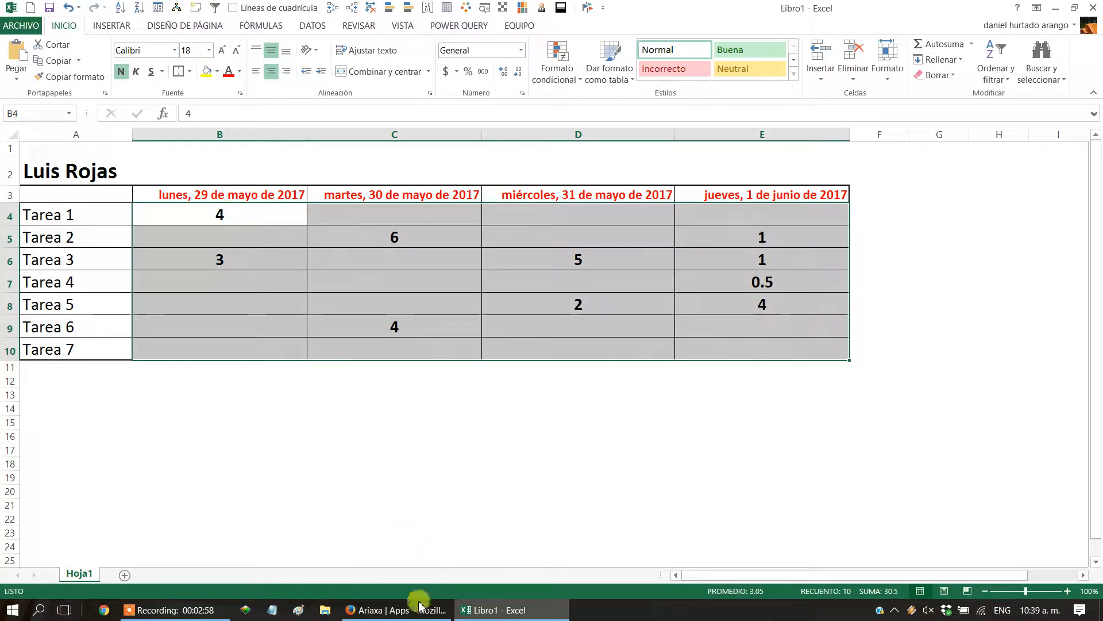
Back in Ariaxa, set the Eje Fijo's field to edit to Horas.
{"action": "left_click", "coordinate": [402, 609]}
{"action": "left_click", "coordinate": [667, 302]}
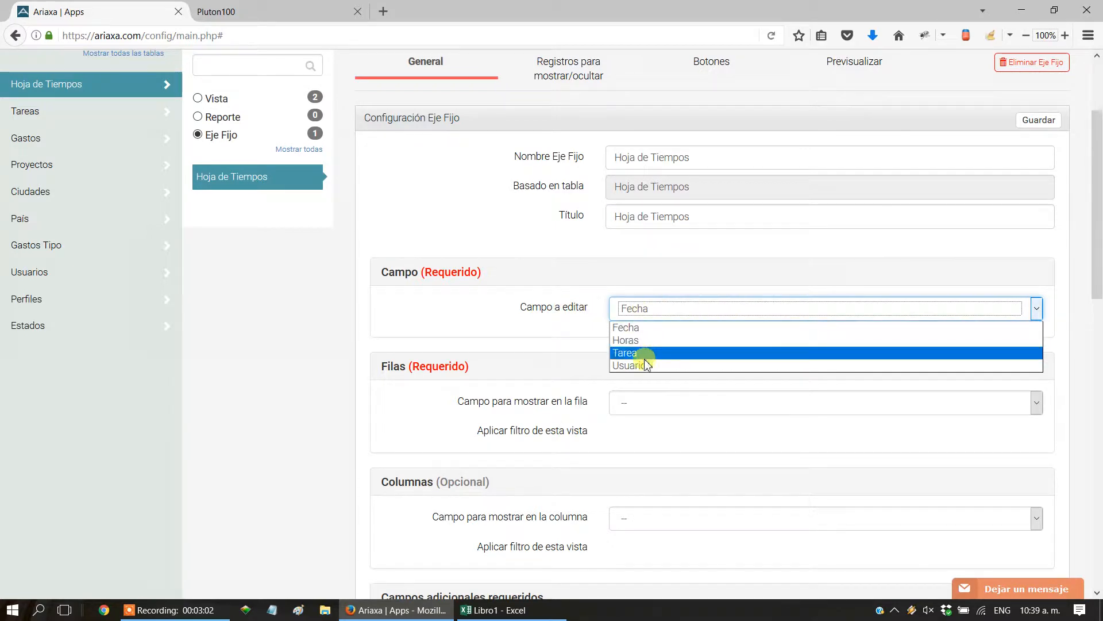
{"action": "left_click", "coordinate": [626, 340]}
Check the task column in the Excel grid and set the Eje Fijo's row field to Tarea in Ariaxa.
{"action": "scroll", "coordinate": [631, 468], "scroll_direction": "down", "scroll_amount": 5}
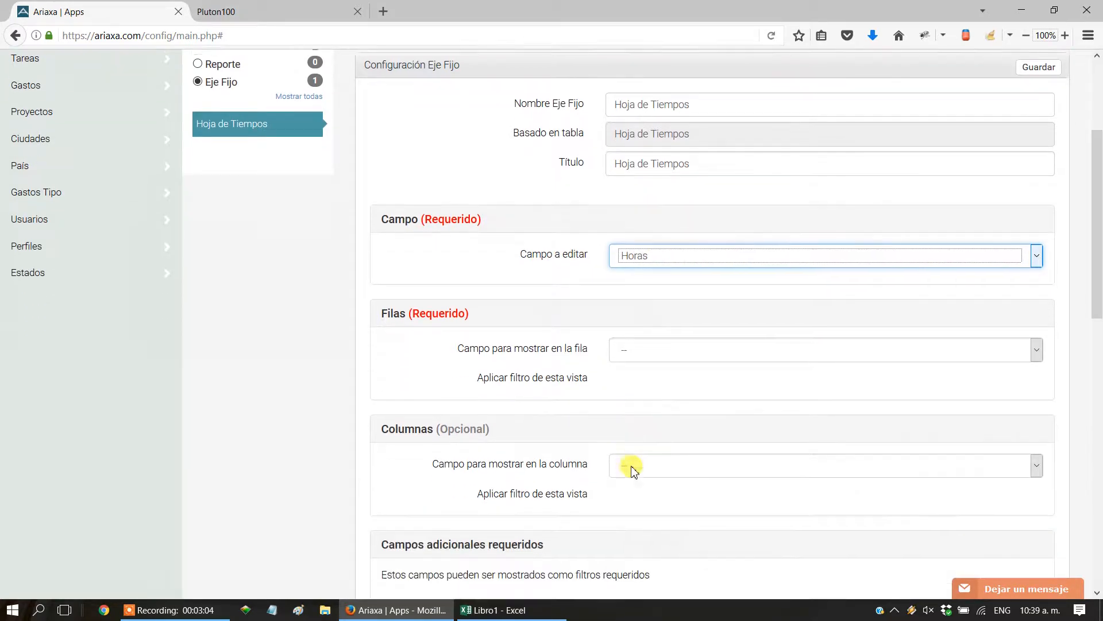
{"action": "left_click_drag", "start_coordinate": [457, 274], "coordinate": [593, 269]}
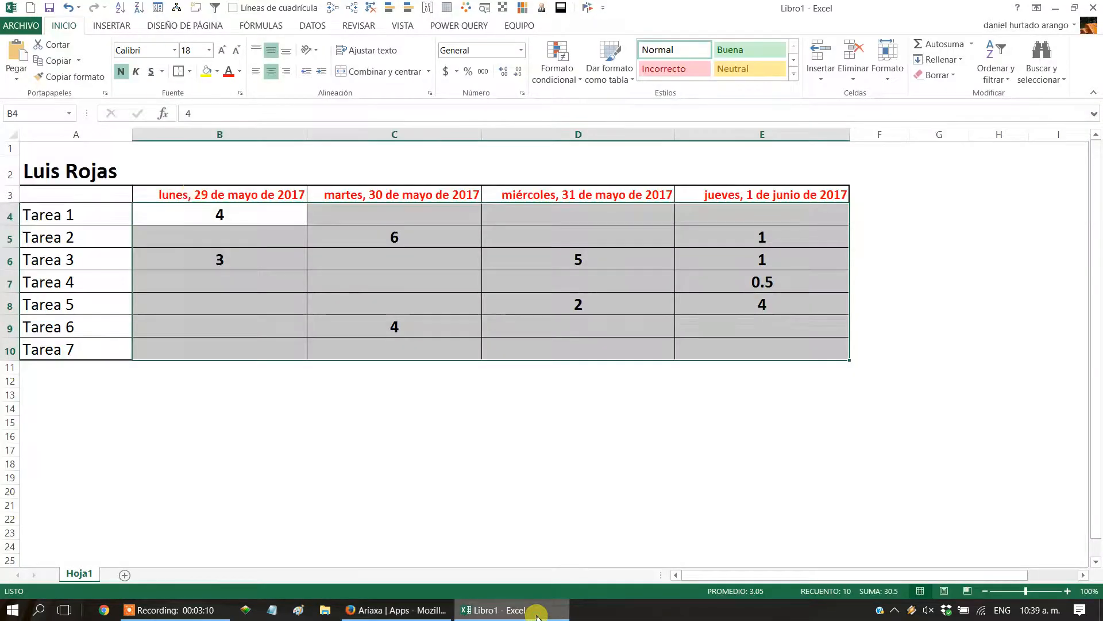
{"action": "left_click", "coordinate": [531, 610]}
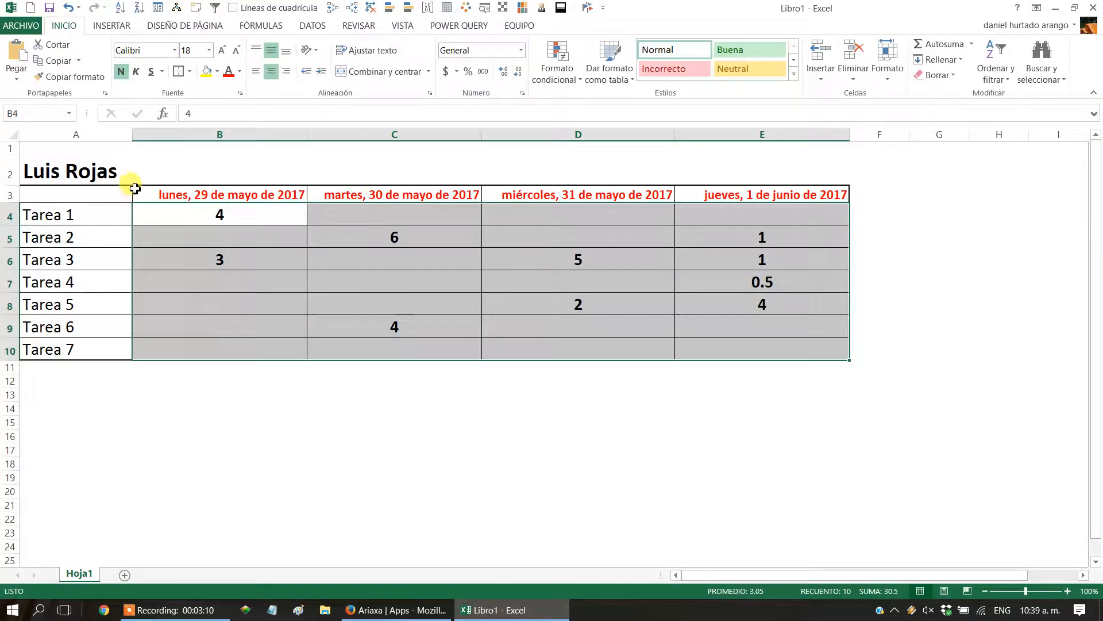
{"action": "left_click_drag", "start_coordinate": [104, 215], "coordinate": [98, 349]}
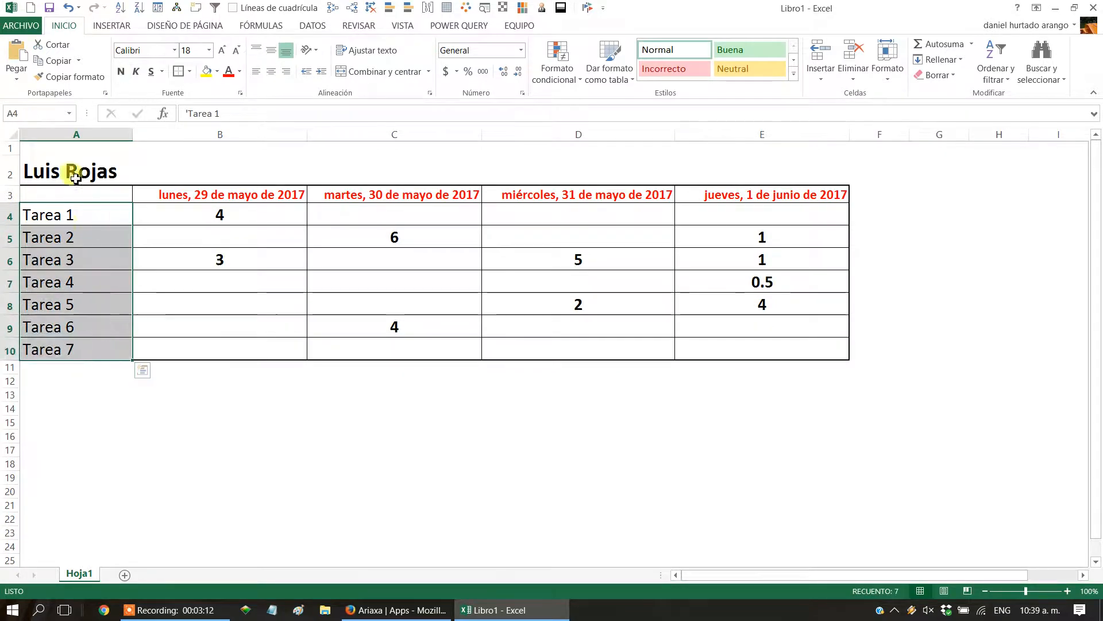
{"action": "left_click", "coordinate": [386, 610]}
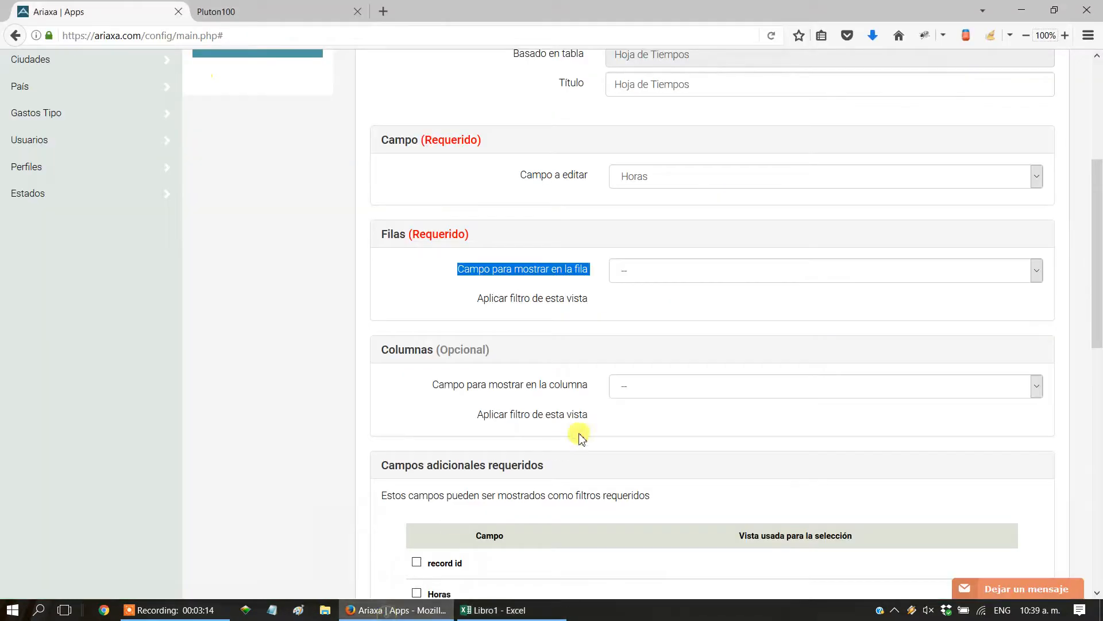
{"action": "left_click", "coordinate": [643, 272]}
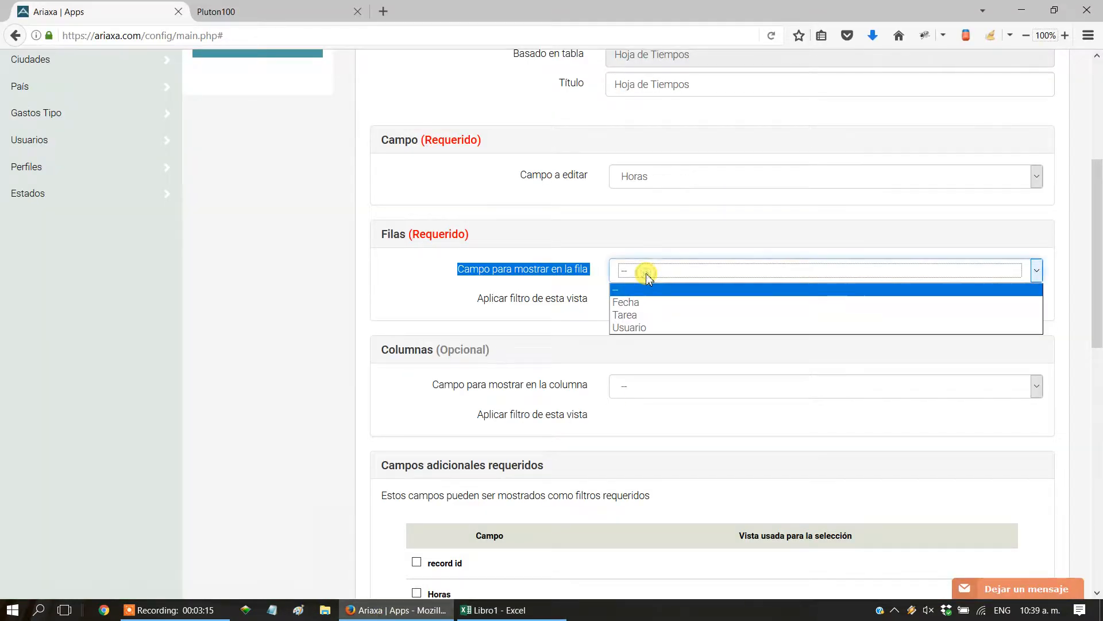
{"action": "left_click", "coordinate": [629, 315]}
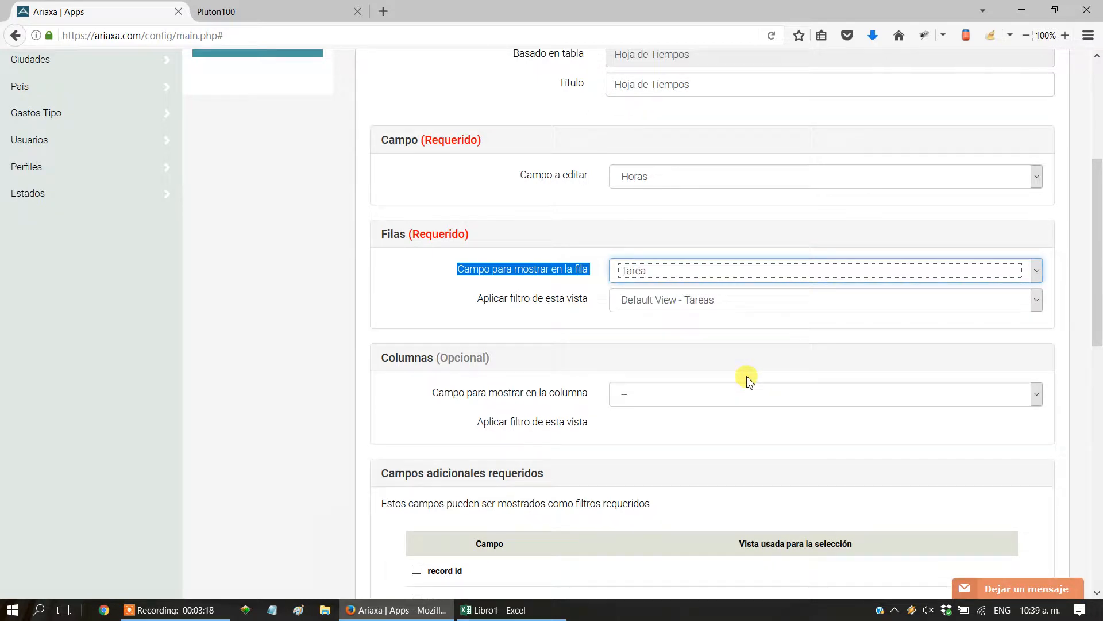
Set the column field to Fecha with Mostrar semanas and Mostrar sábado enabled, and save the Eje Fijo.
{"action": "scroll", "coordinate": [723, 412], "scroll_direction": "down", "scroll_amount": 2}
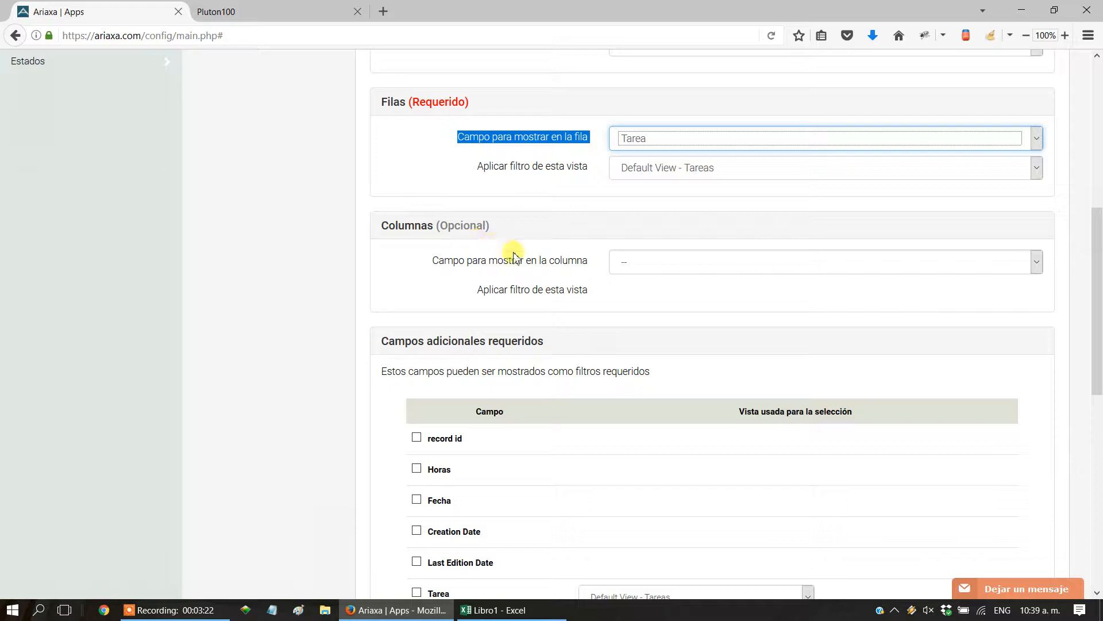
{"action": "left_click", "coordinate": [631, 269]}
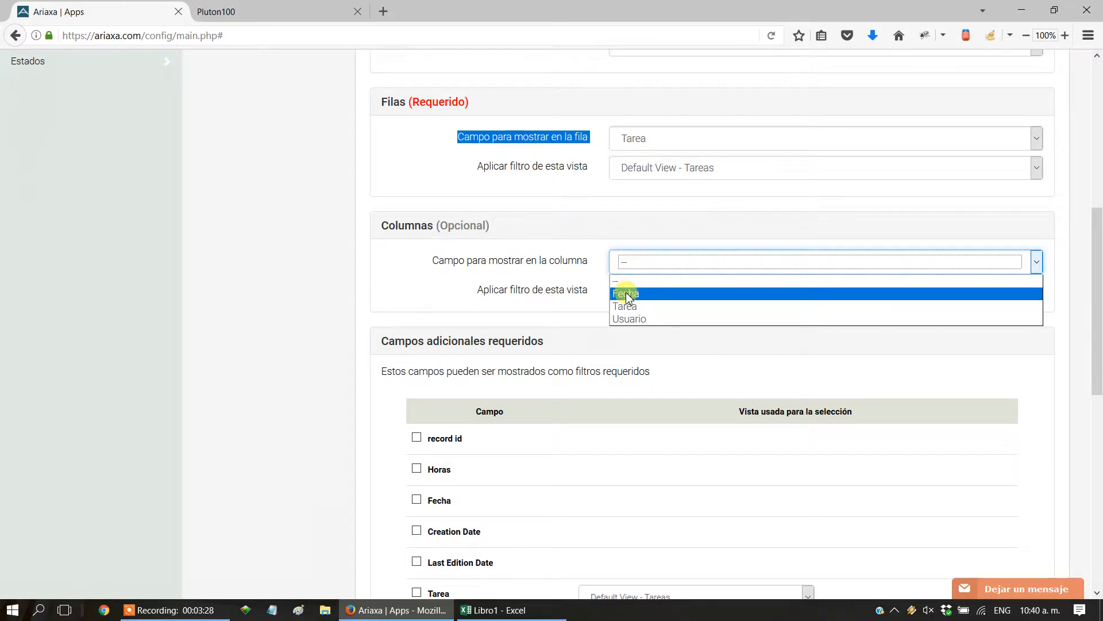
{"action": "left_click", "coordinate": [626, 295]}
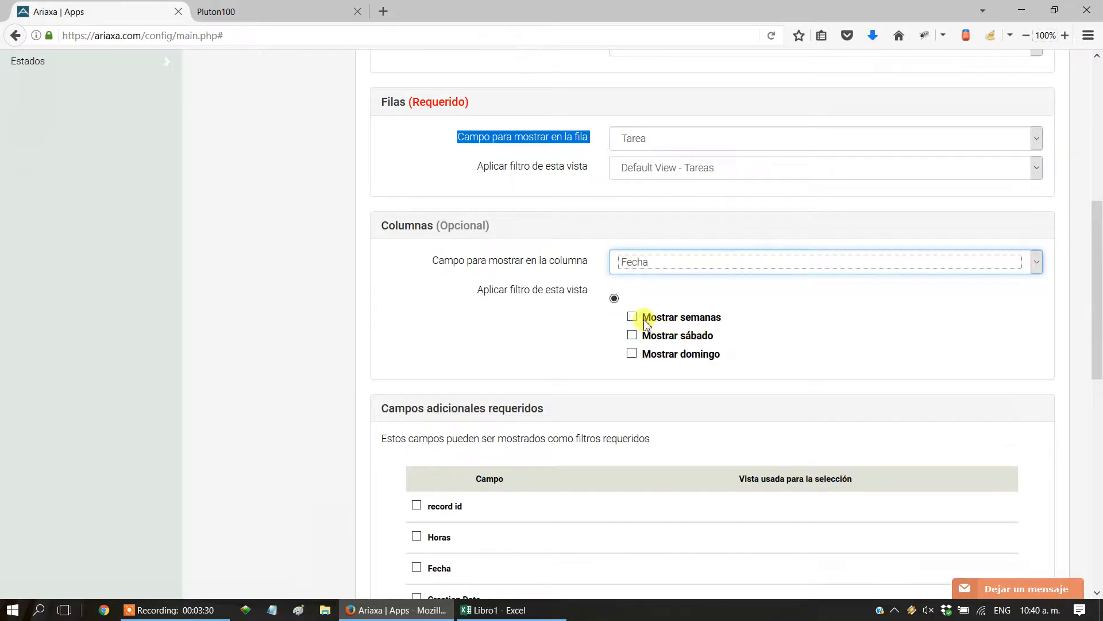
{"action": "left_click", "coordinate": [633, 318]}
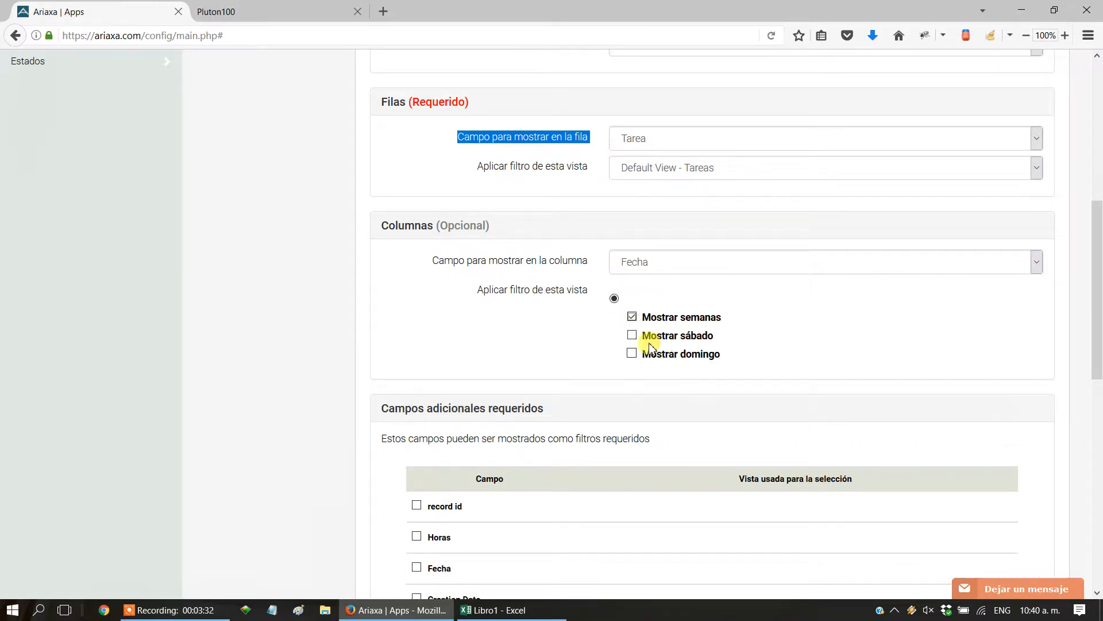
{"action": "left_click", "coordinate": [633, 336]}
{"action": "scroll", "coordinate": [821, 372], "scroll_direction": "up", "scroll_amount": 5}
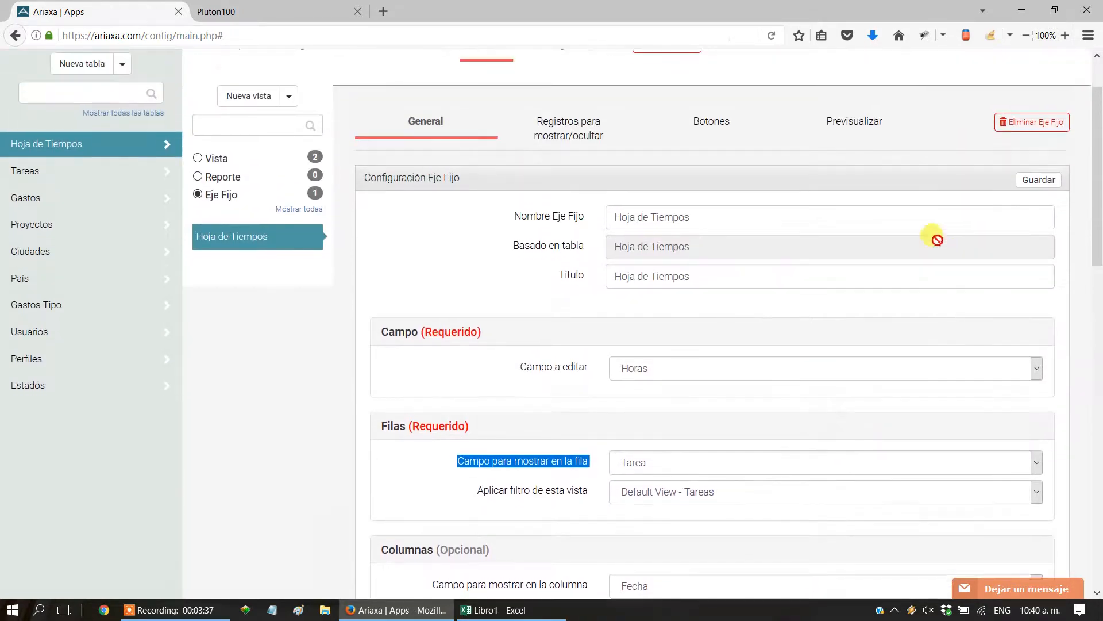
{"action": "left_click", "coordinate": [1040, 186]}
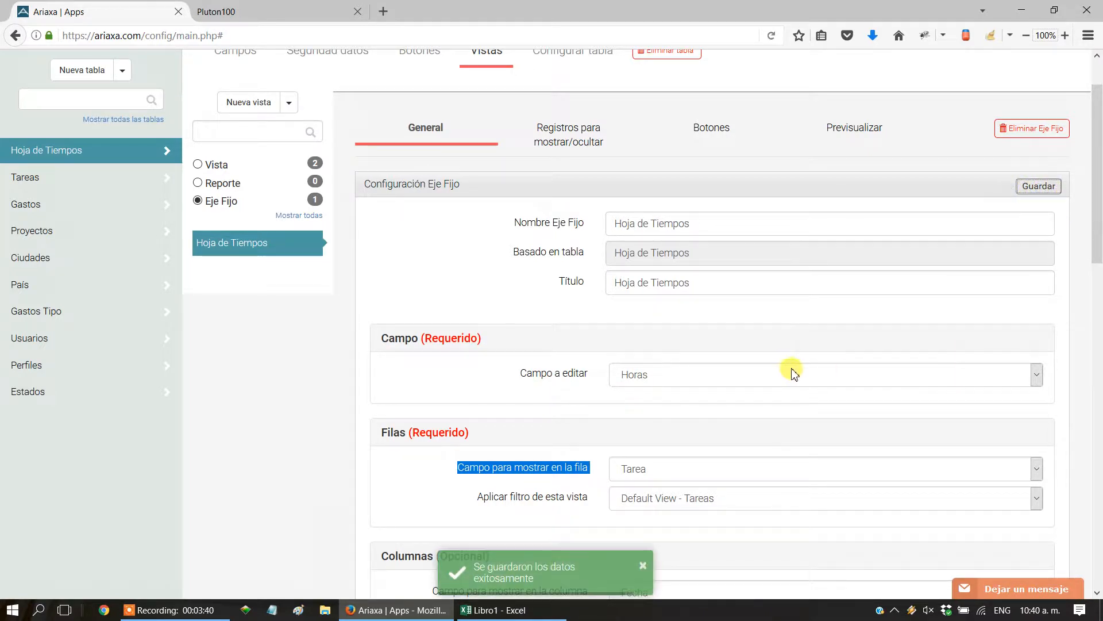
Add the Hoja de Tiempos Eje Fijo as an element of the Hoja de Tiempos link in the navigation bar.
{"action": "scroll", "coordinate": [792, 374], "scroll_direction": "up", "scroll_amount": 2}
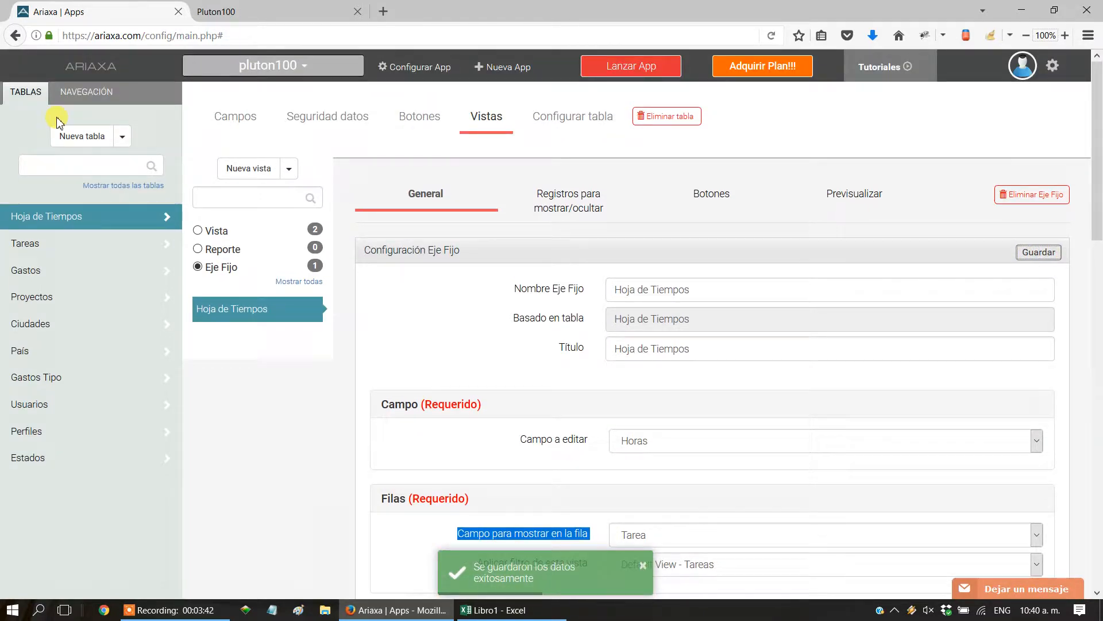
{"action": "left_click", "coordinate": [81, 93]}
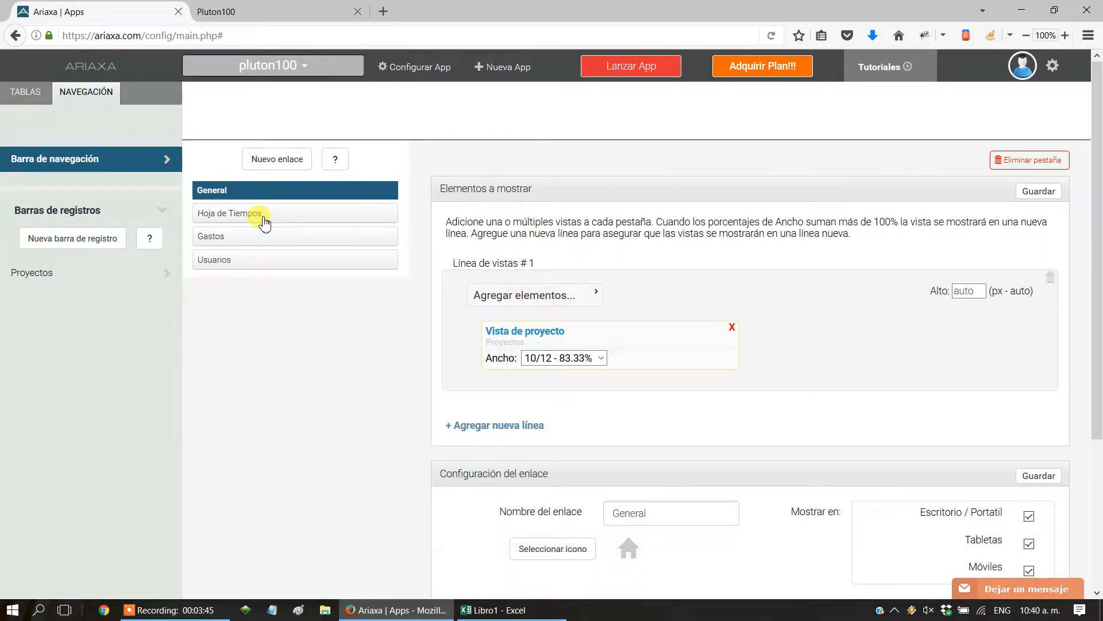
{"action": "left_click", "coordinate": [265, 220]}
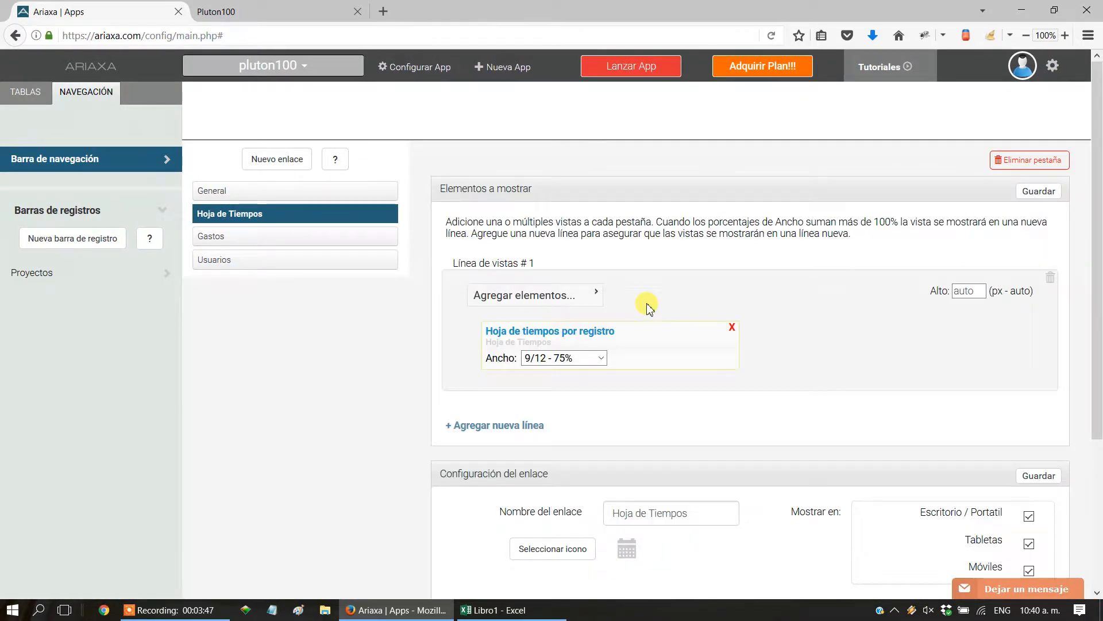
{"action": "left_click", "coordinate": [586, 293]}
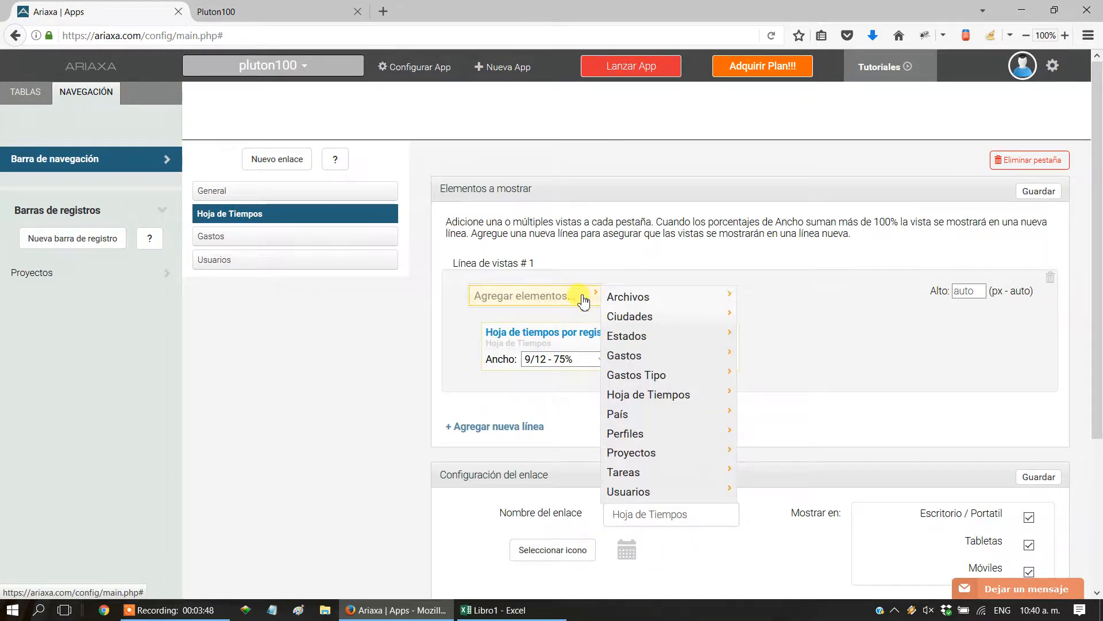
{"action": "mouse_move", "coordinate": [668, 397]}
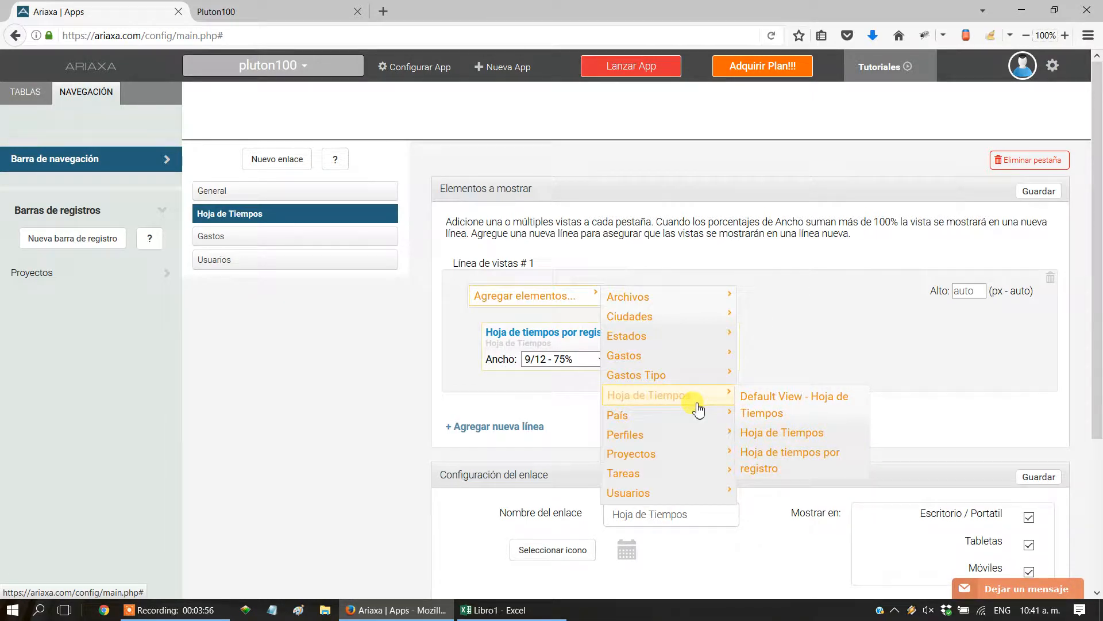
{"action": "left_click", "coordinate": [776, 440]}
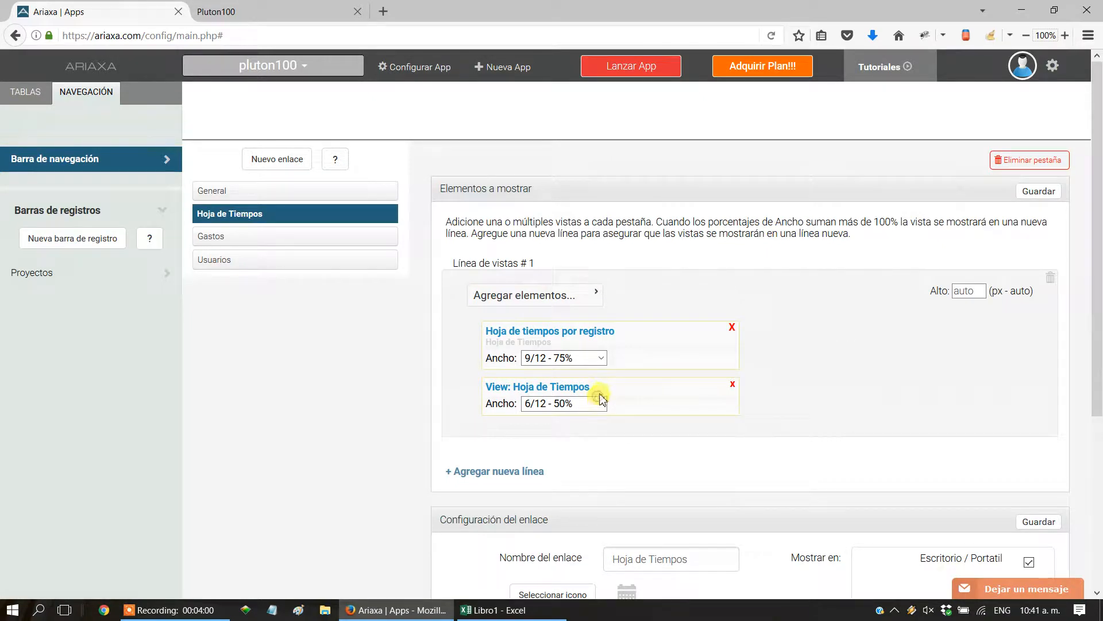
Set the new element's width to 12/12 - 100%, place it above Hoja de tiempos por registro, and save.
{"action": "left_click", "coordinate": [599, 402]}
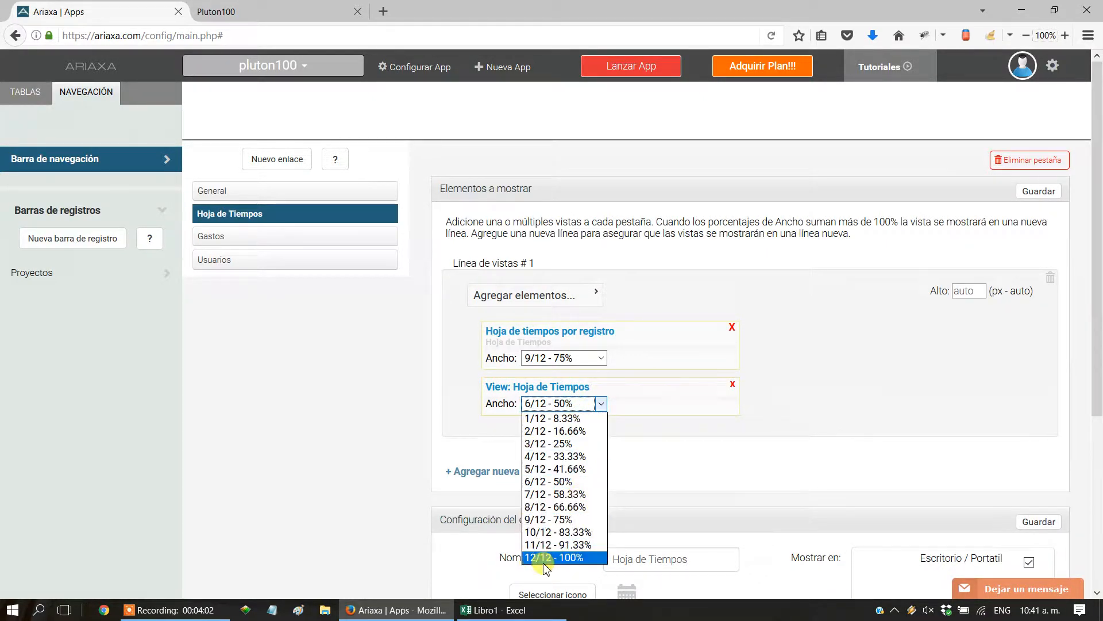
{"action": "left_click", "coordinate": [547, 559]}
{"action": "left_click_drag", "start_coordinate": [504, 388], "coordinate": [512, 322]}
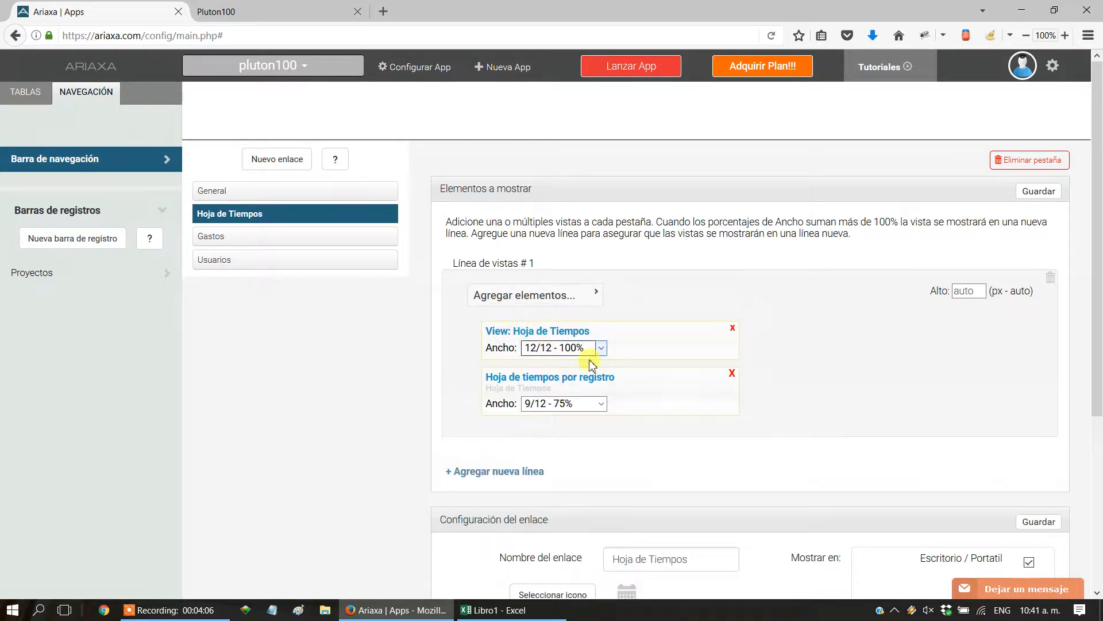
{"action": "left_click", "coordinate": [1039, 191]}
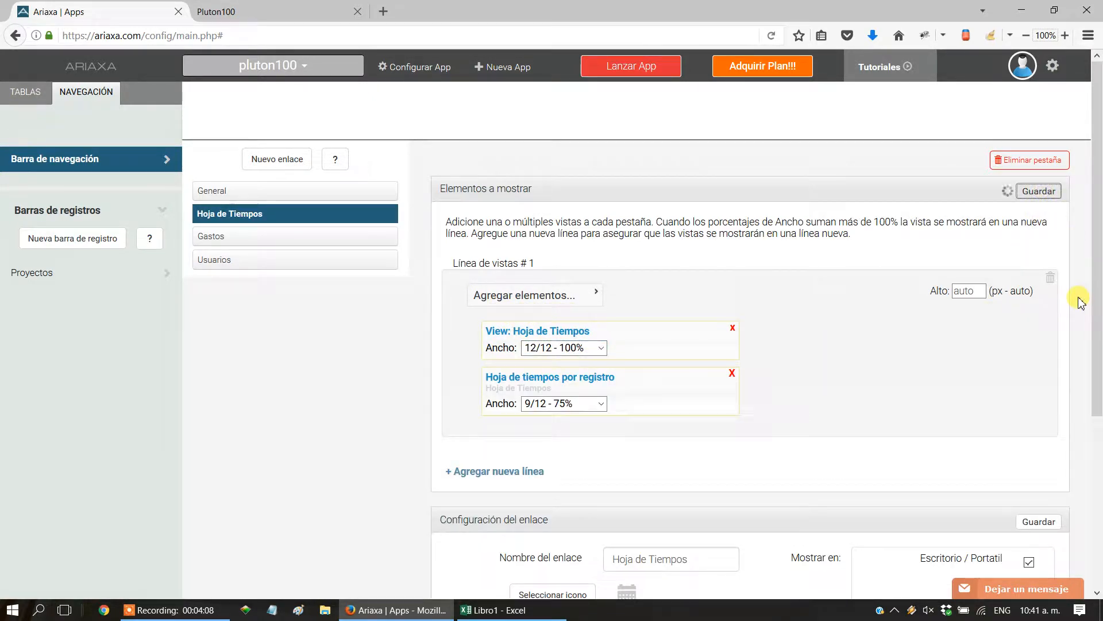
In the Pluton100 app, reopen Hoja de Tiempos and delete all three records from the list below the grid.
{"action": "left_click", "coordinate": [226, 14]}
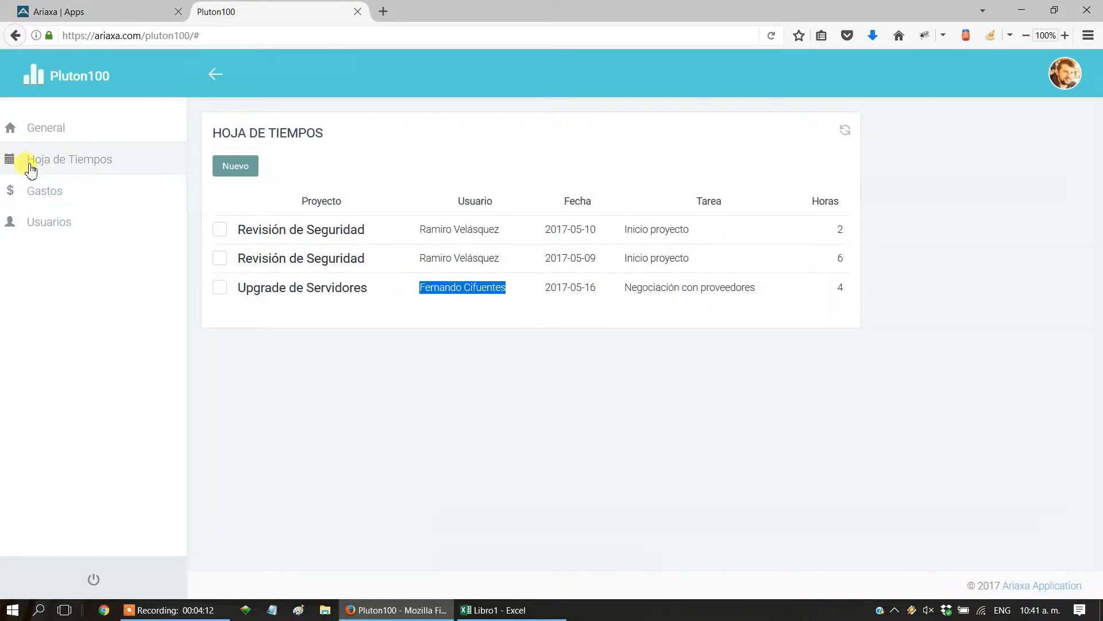
{"action": "left_click", "coordinate": [38, 159]}
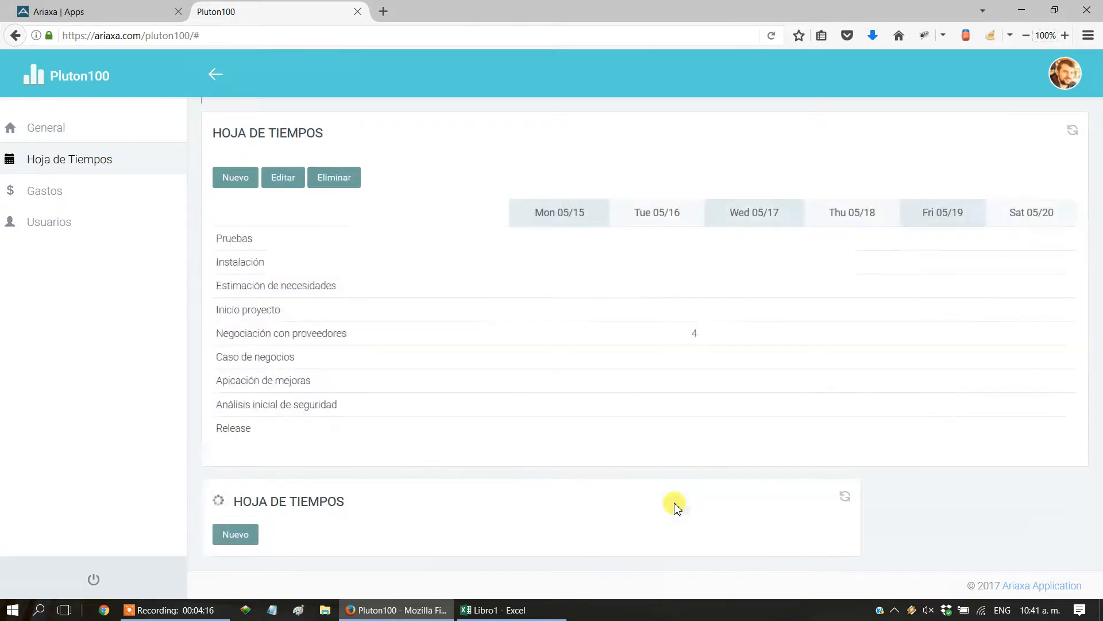
{"action": "scroll", "coordinate": [603, 496], "scroll_direction": "down", "scroll_amount": 3}
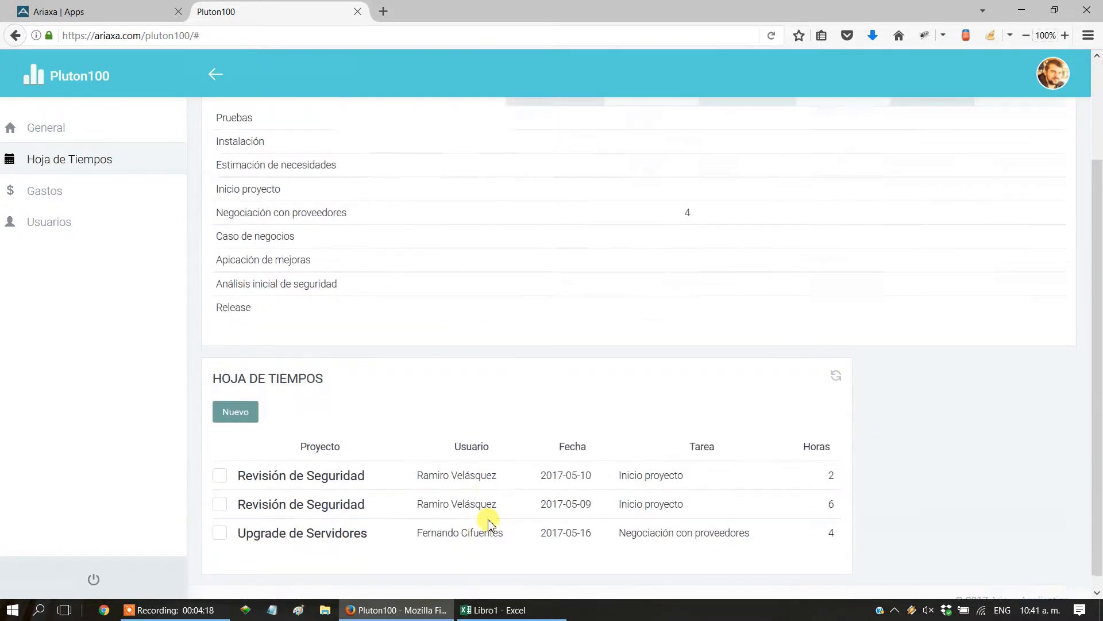
{"action": "left_click", "coordinate": [219, 519]}
{"action": "left_click", "coordinate": [219, 489]}
{"action": "left_click", "coordinate": [219, 461]}
{"action": "left_click", "coordinate": [324, 404]}
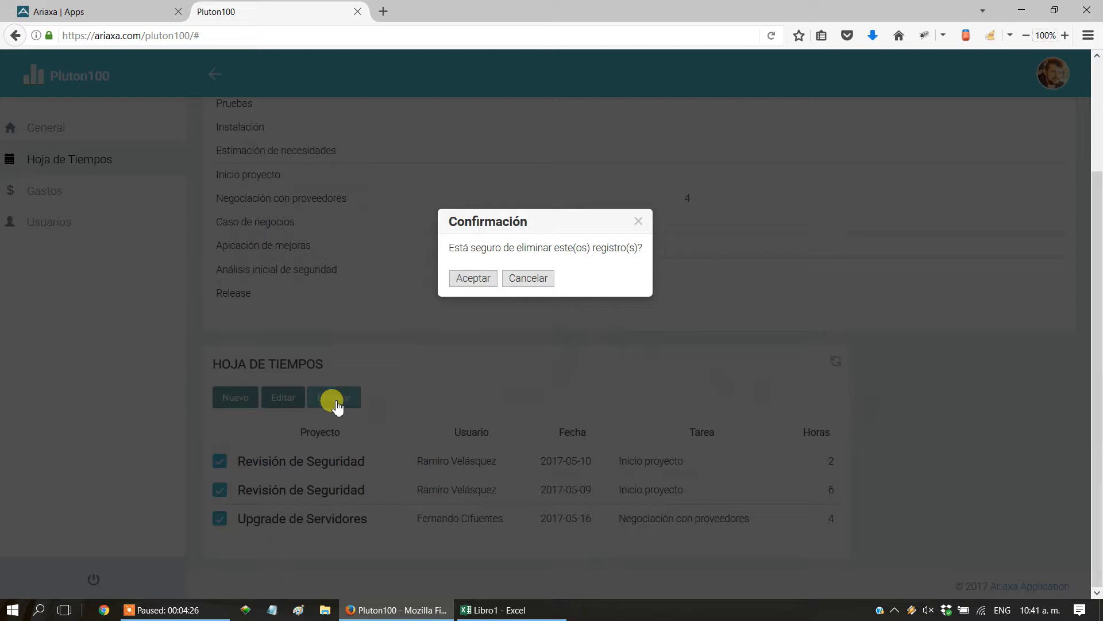
{"action": "left_click", "coordinate": [472, 278]}
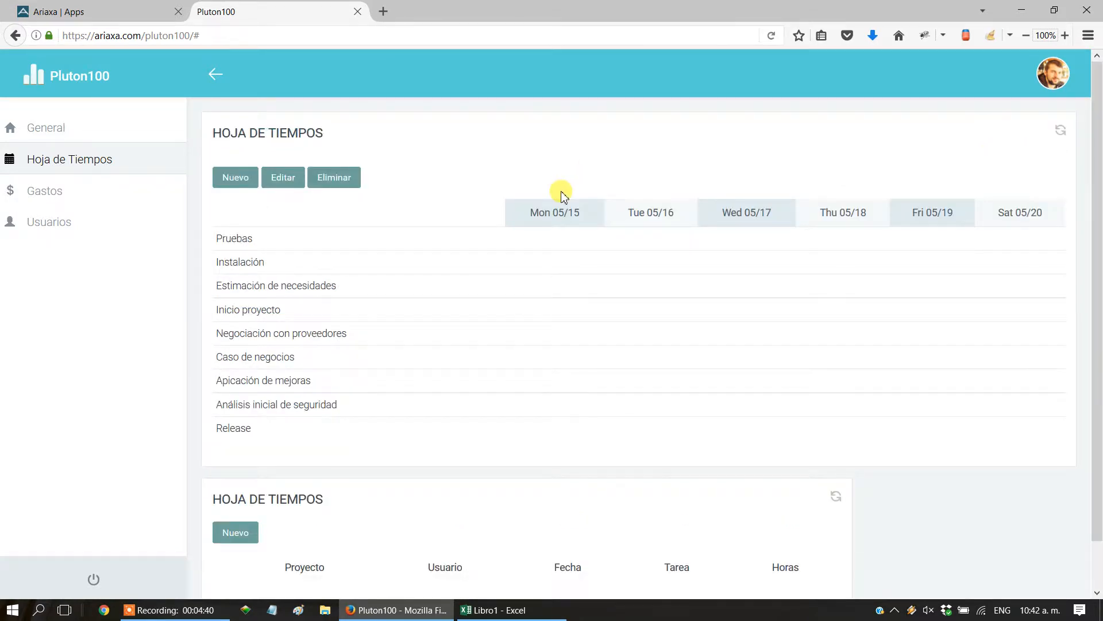
Review the date column headings of the Hoja de Tiempos grid from Monday to Saturday.
{"action": "mouse_move", "coordinate": [1096, 229]}
{"action": "left_mouse_down"}
{"action": "mouse_move", "coordinate": [1098, 292]}
{"action": "mouse_move", "coordinate": [1099, 223]}
{"action": "left_mouse_up"}
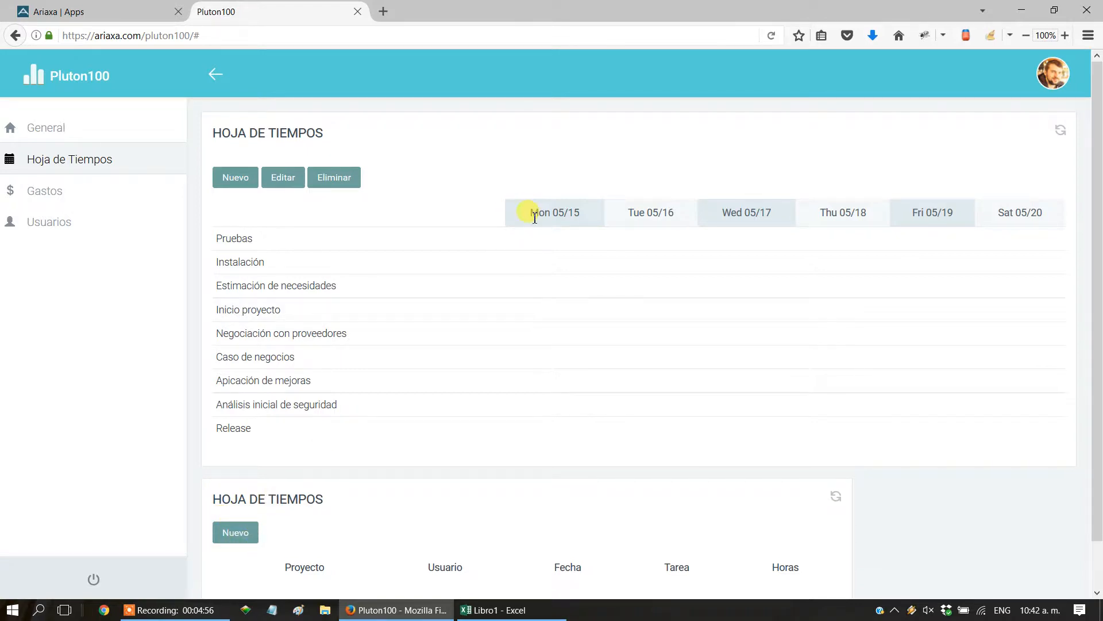
{"action": "left_click_drag", "start_coordinate": [528, 213], "coordinate": [1039, 216]}
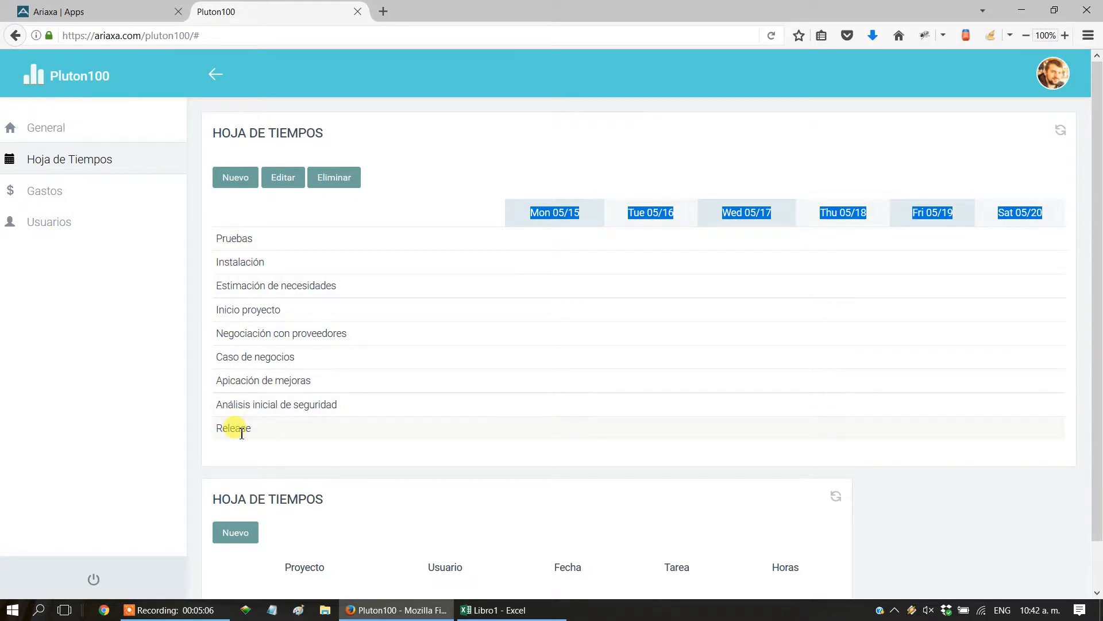
{"action": "left_click", "coordinate": [360, 217]}
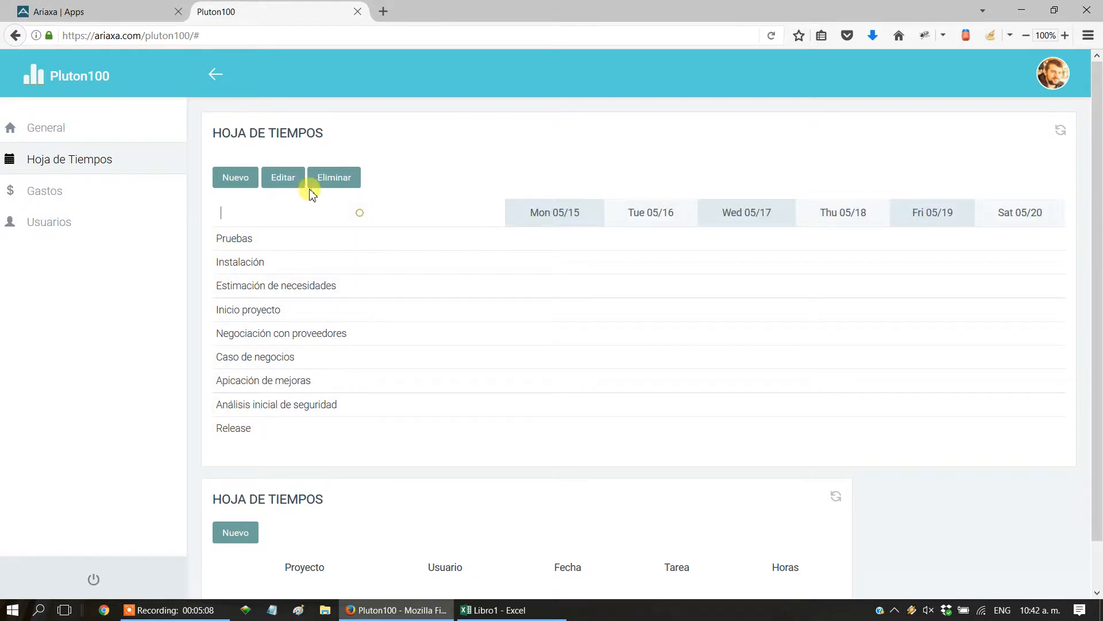
Enter and save hours: Pruebas 4 on Mon 05/15 and 0.5 on Tue 05/16, Estimación de necesidades 6 on Monday, Instalación 2 on Tuesday.
{"action": "left_click", "coordinate": [284, 179]}
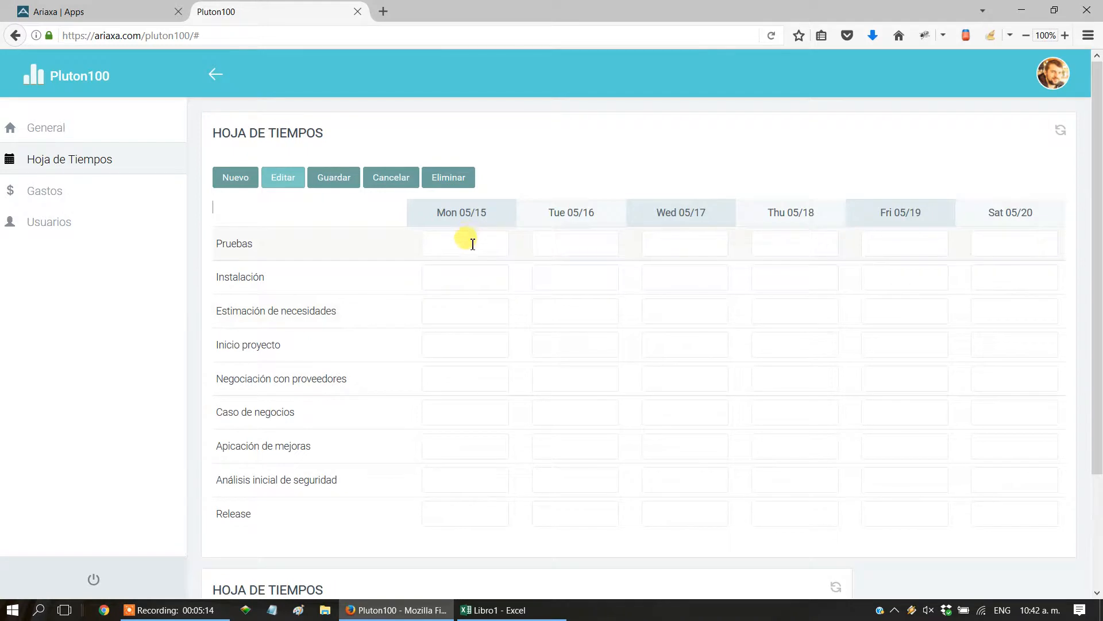
{"action": "left_click", "coordinate": [466, 243]}
{"action": "type", "text": "4"}
{"action": "left_click", "coordinate": [450, 310]}
{"action": "type", "text": "6"}
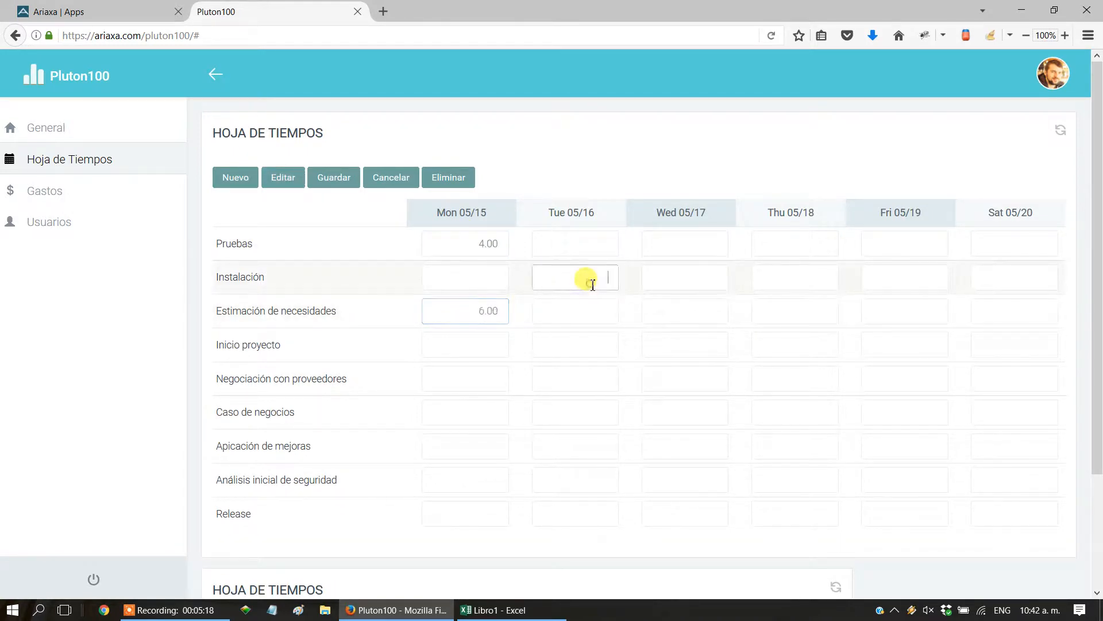
{"action": "type", "text": "2"}
{"action": "left_click", "coordinate": [588, 248]}
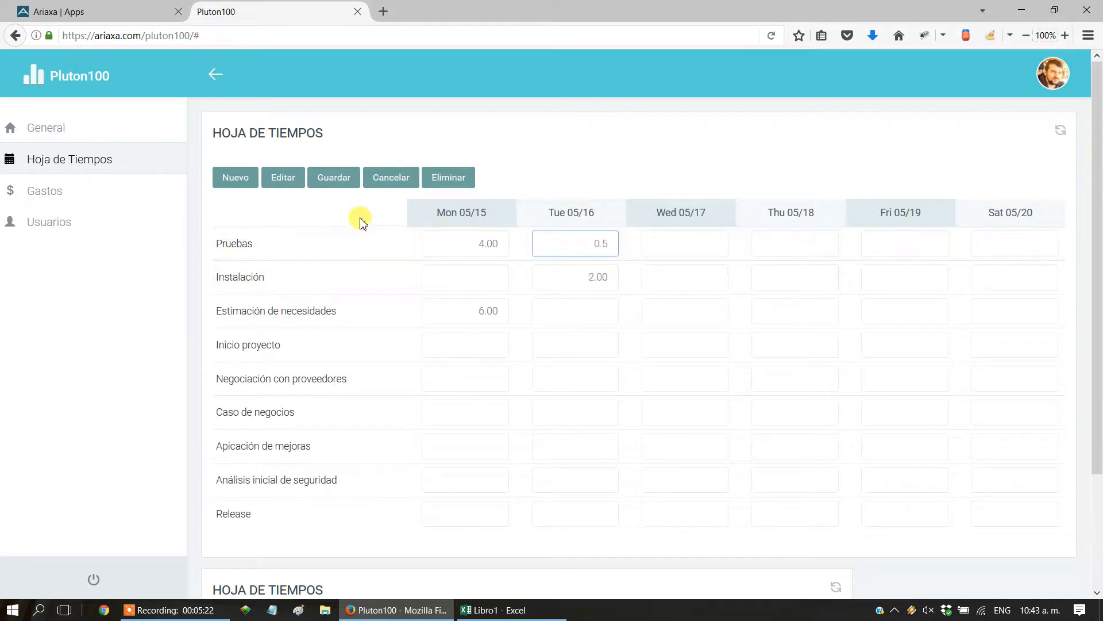
{"action": "left_click", "coordinate": [329, 185]}
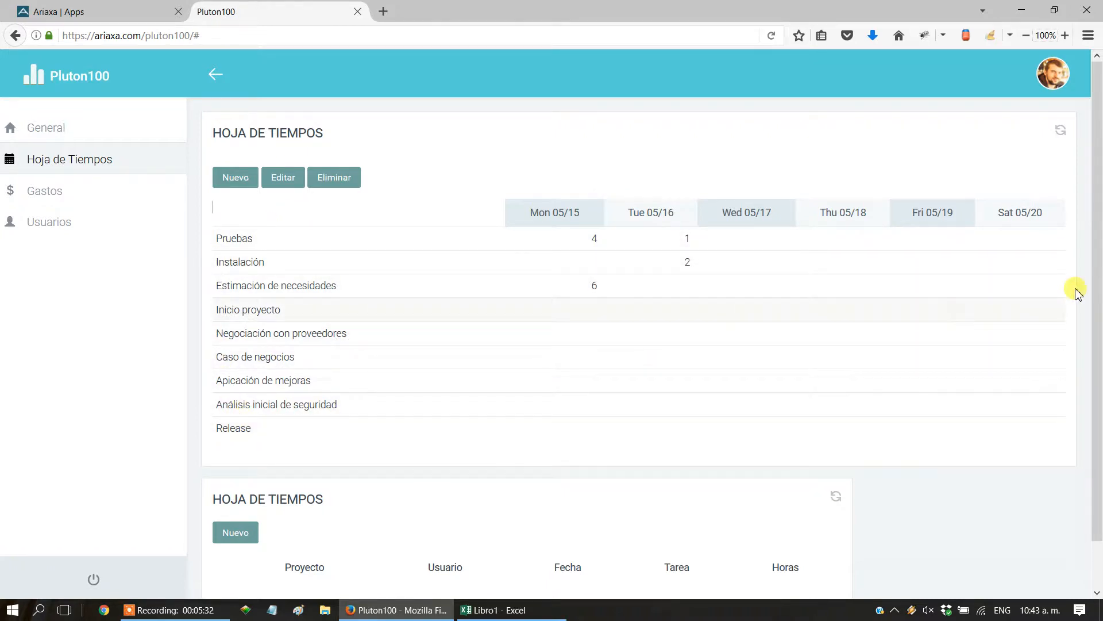
Refresh the record list below the grid and check the project, user, date, task and hours of its entries.
{"action": "left_click_drag", "start_coordinate": [1097, 277], "coordinate": [1097, 439]}
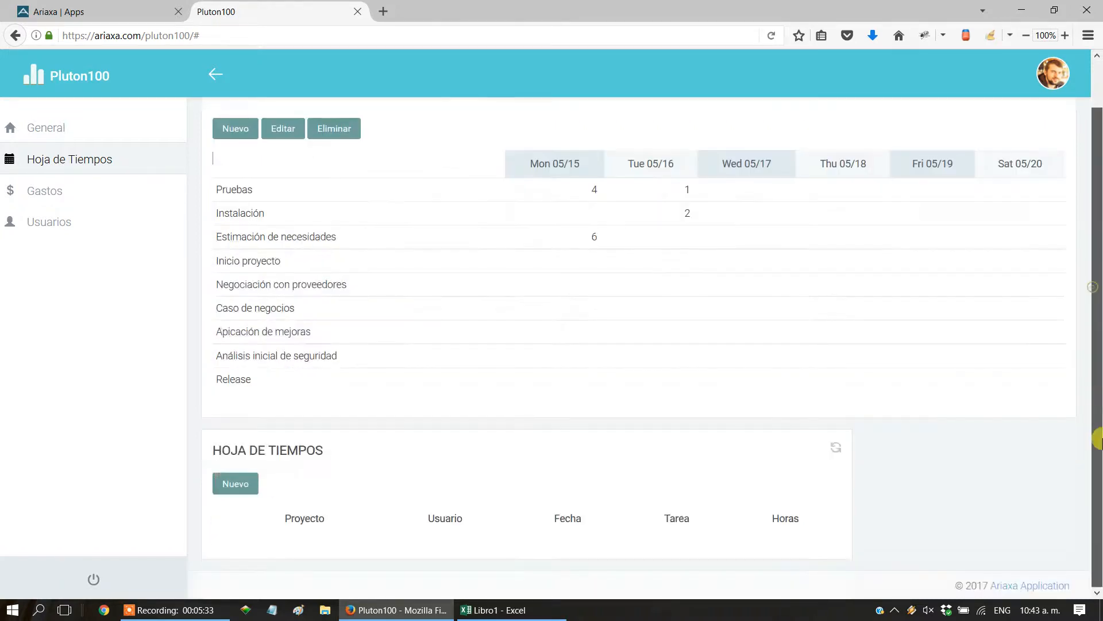
{"action": "left_click", "coordinate": [835, 451]}
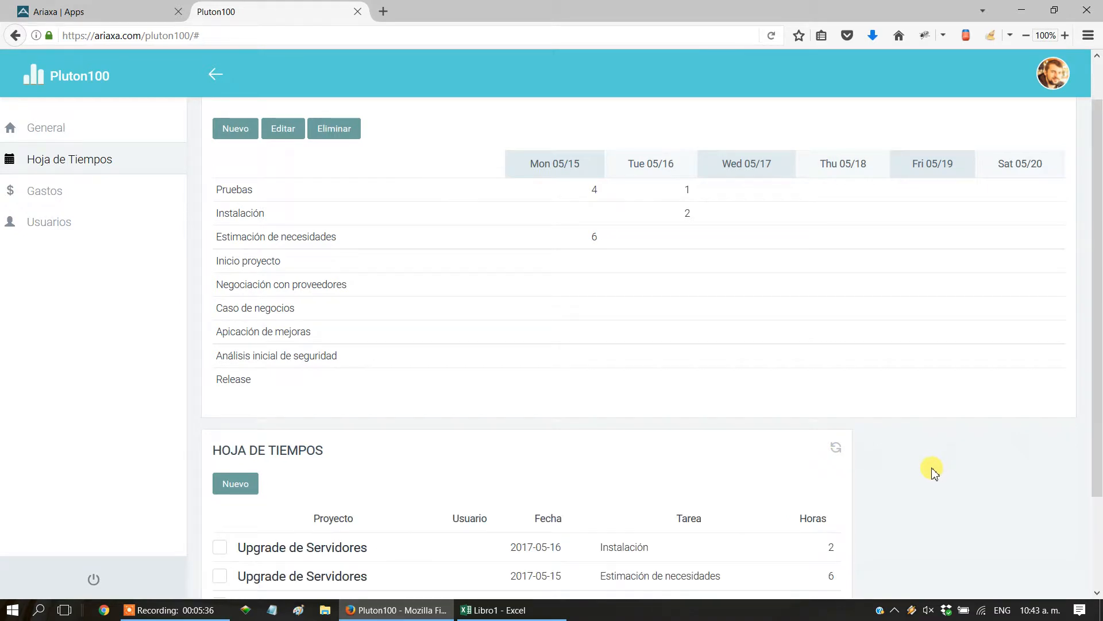
{"action": "scroll", "coordinate": [870, 471], "scroll_direction": "down", "scroll_amount": 3}
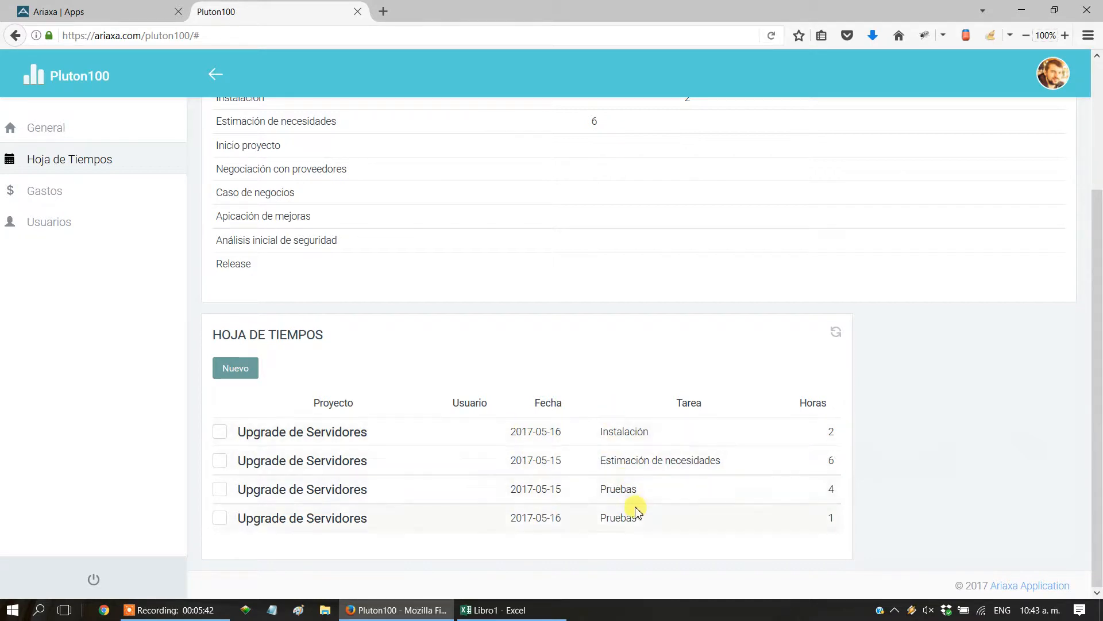
{"action": "scroll", "coordinate": [919, 493], "scroll_direction": "up", "scroll_amount": 3}
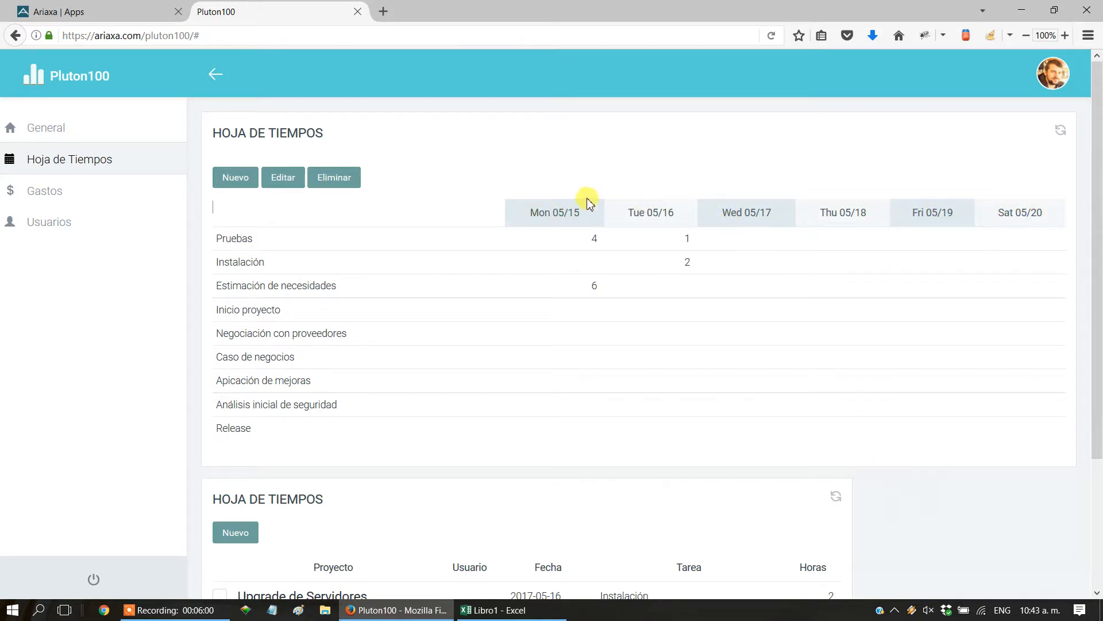
Return to Ariaxa and open the Eje Fijo configuration among the Hoja de Tiempos table's views.
{"action": "left_click", "coordinate": [80, 22]}
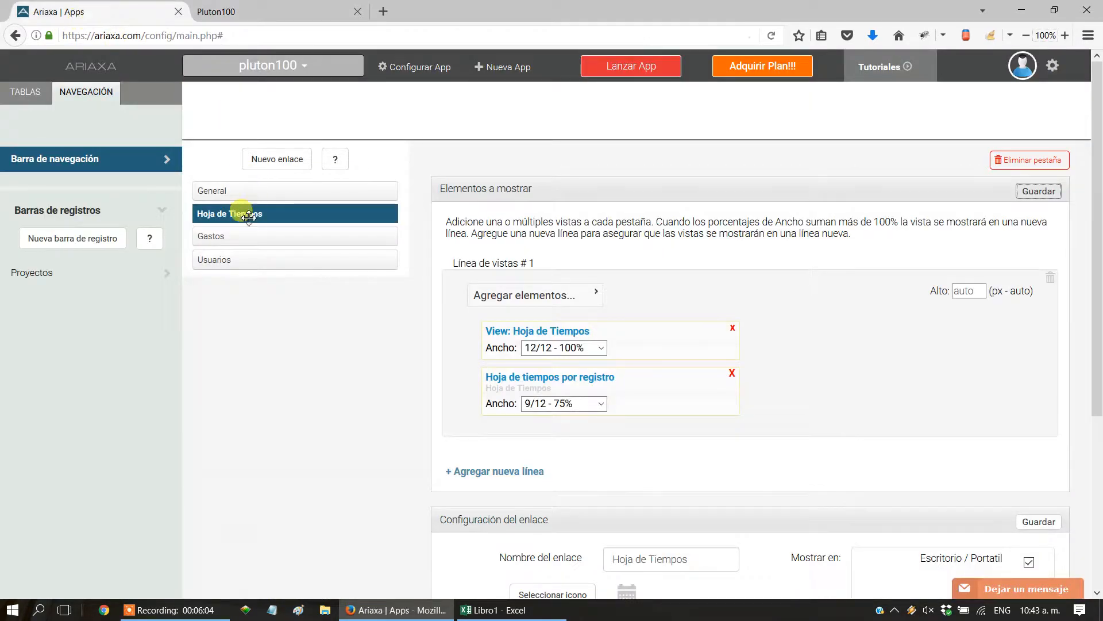
{"action": "left_click", "coordinate": [26, 94]}
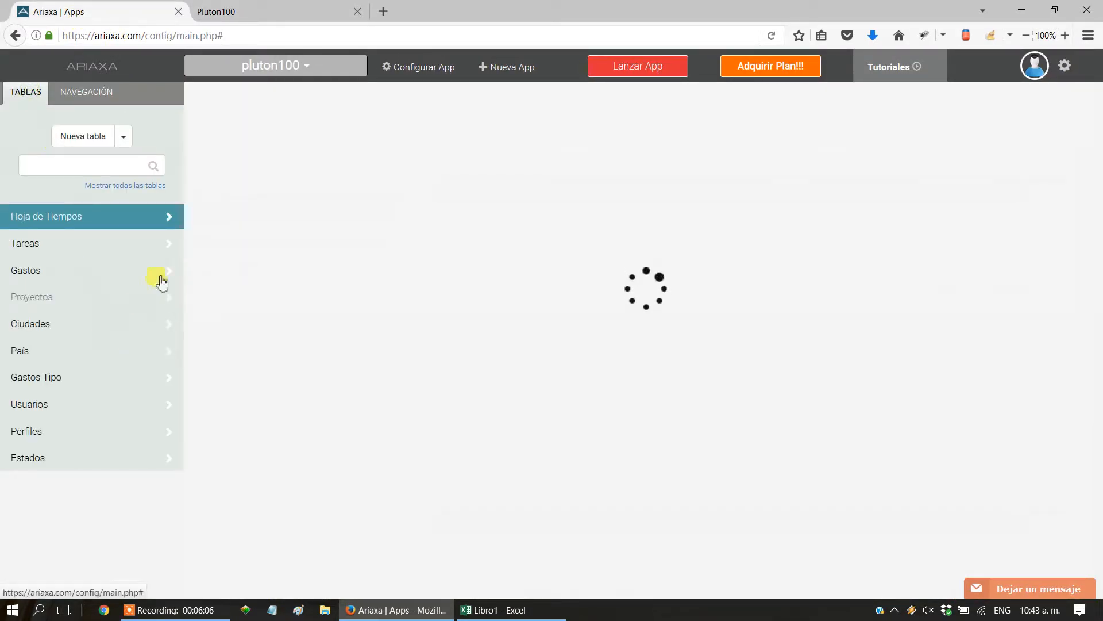
{"action": "left_click", "coordinate": [488, 116]}
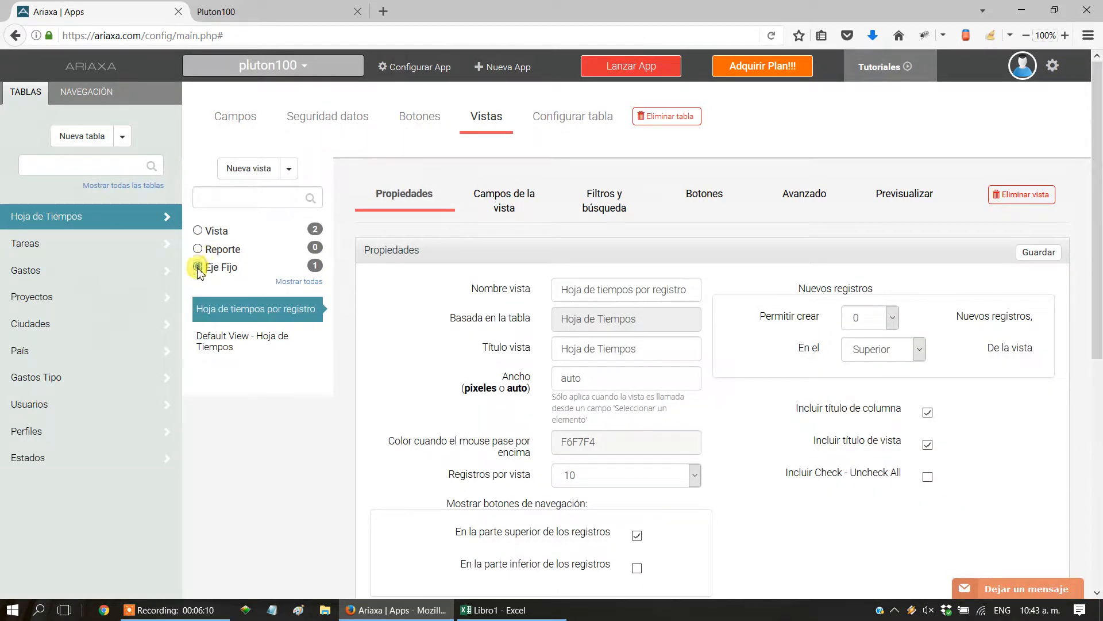
{"action": "left_click", "coordinate": [217, 308]}
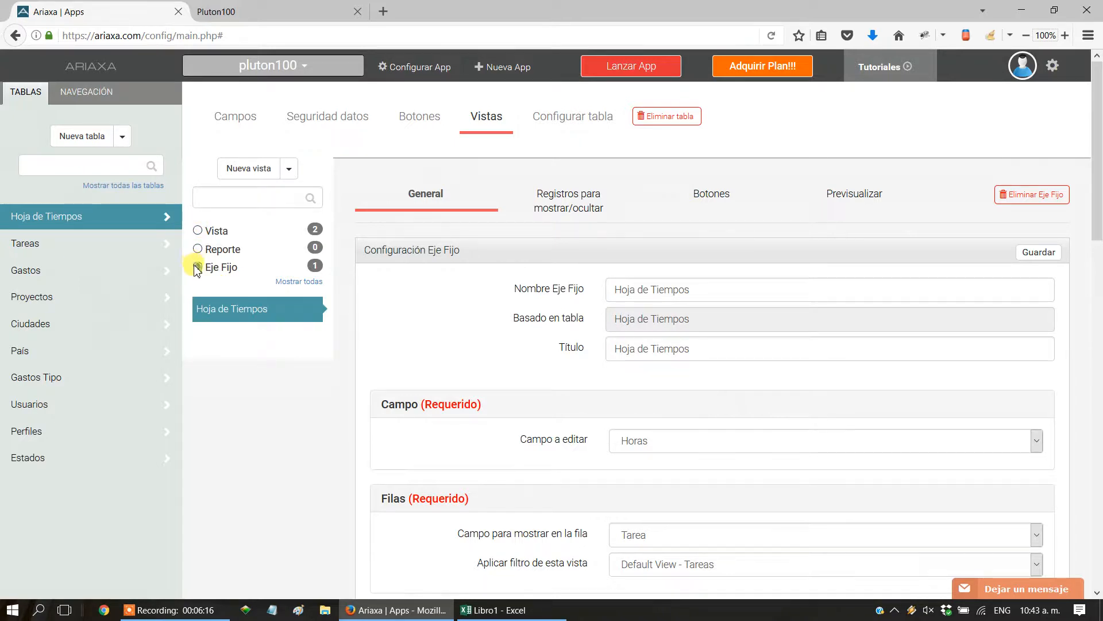
{"action": "left_click", "coordinate": [240, 298]}
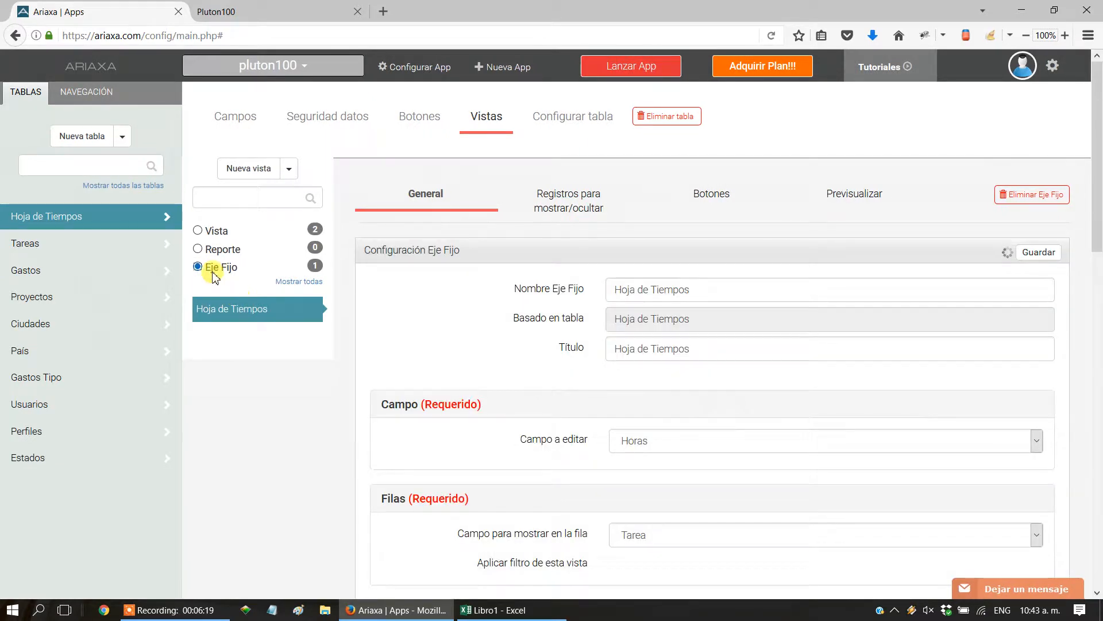
{"action": "left_click", "coordinate": [198, 230]}
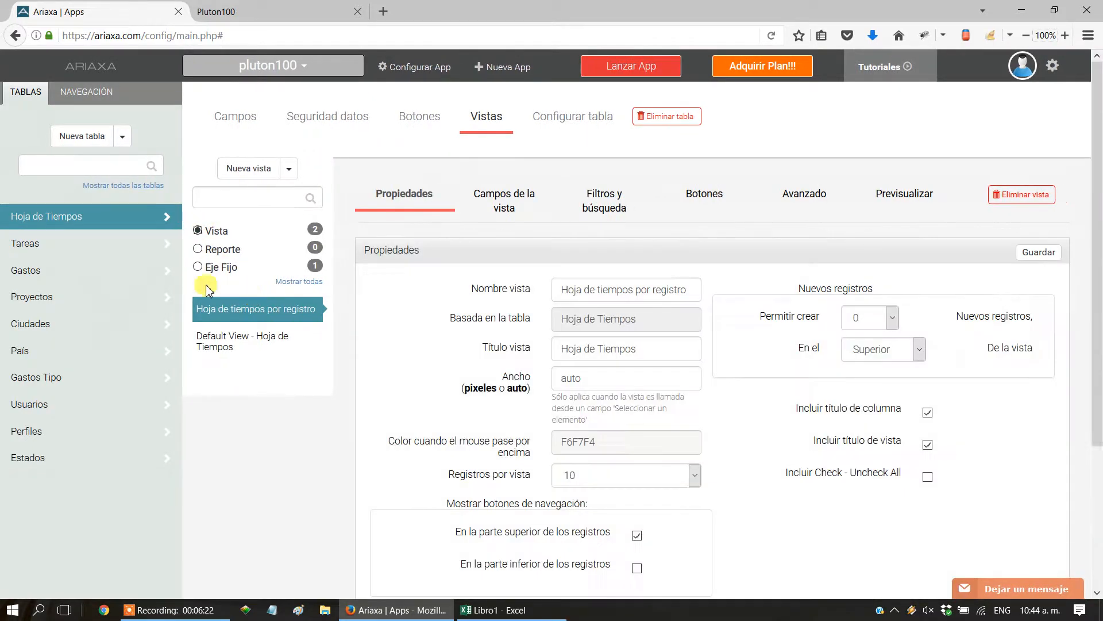
{"action": "left_click", "coordinate": [200, 267]}
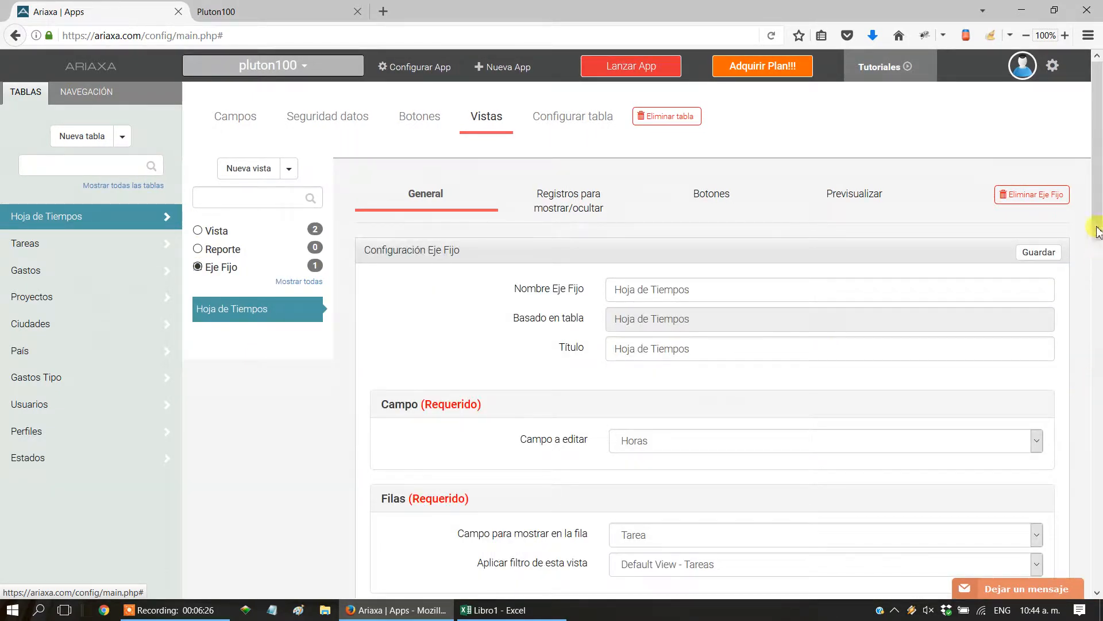
Enable Fecha among the Eje Fijo's additional required fields.
{"action": "left_click_drag", "start_coordinate": [1095, 234], "coordinate": [1098, 446]}
{"action": "left_click", "coordinate": [416, 324]}
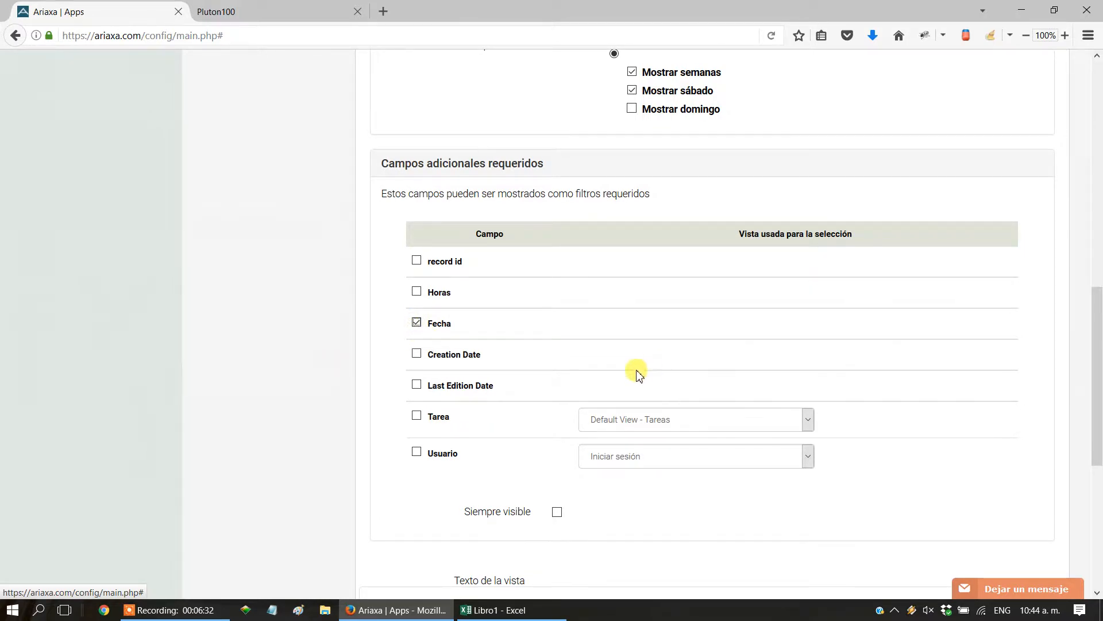
{"action": "scroll", "coordinate": [648, 370], "scroll_direction": "up", "scroll_amount": 5}
{"action": "scroll", "coordinate": [636, 374], "scroll_direction": "down", "scroll_amount": 4}
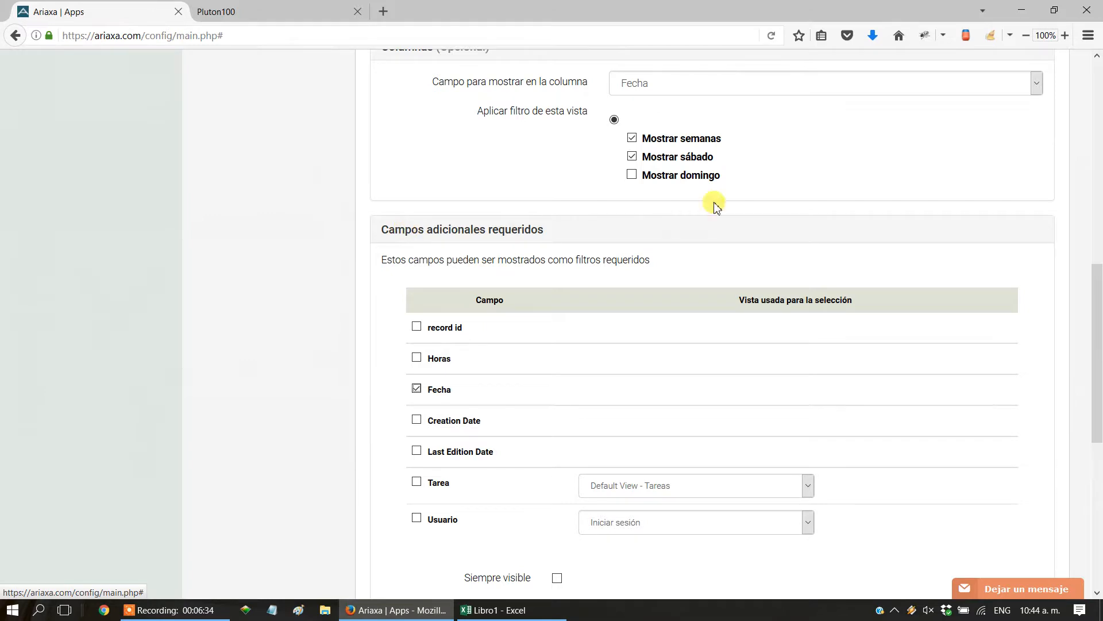
{"action": "scroll", "coordinate": [716, 206], "scroll_direction": "up", "scroll_amount": 9}
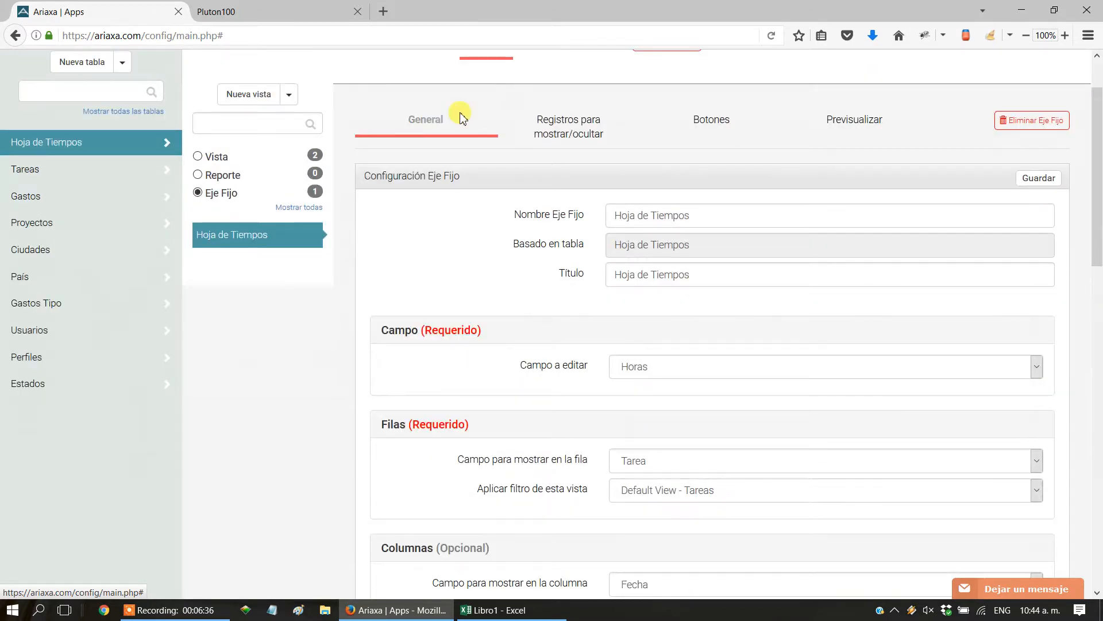
{"action": "left_click_drag", "start_coordinate": [1095, 177], "coordinate": [1098, 401]}
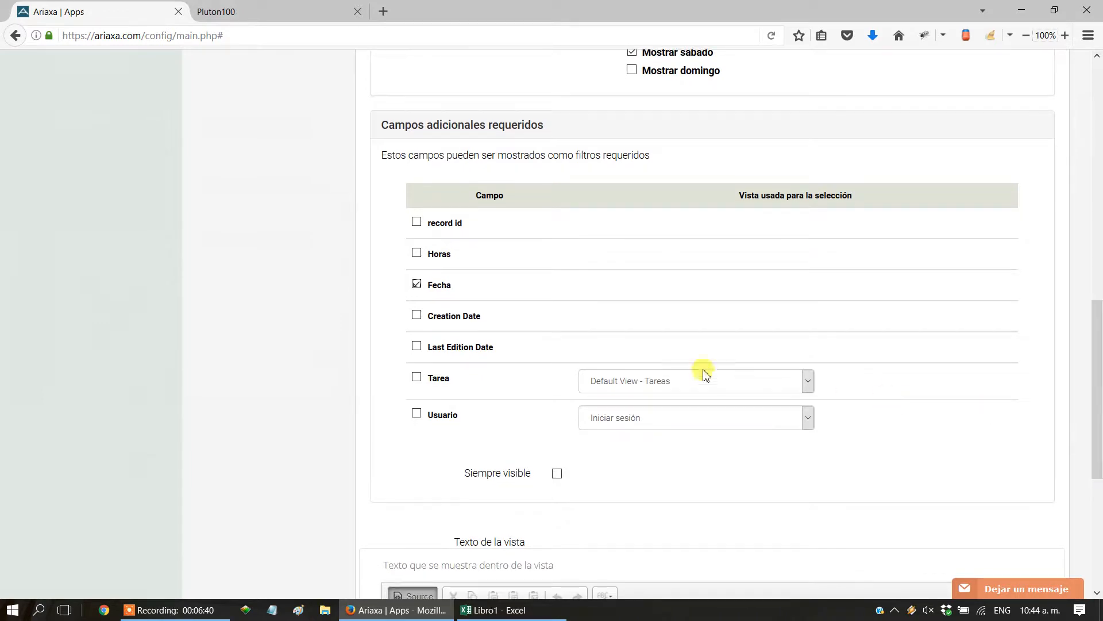
Save the Eje Fijo configuration with Fecha enabled as an additional required field.
{"action": "left_click", "coordinate": [417, 284]}
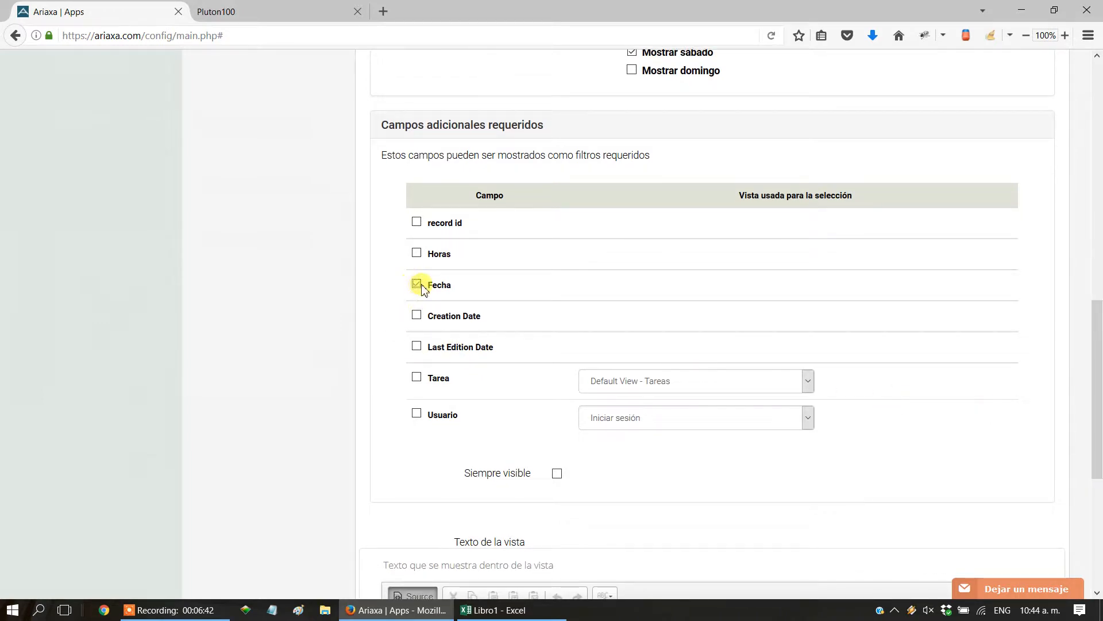
{"action": "left_click_drag", "start_coordinate": [1097, 369], "coordinate": [1097, 149]}
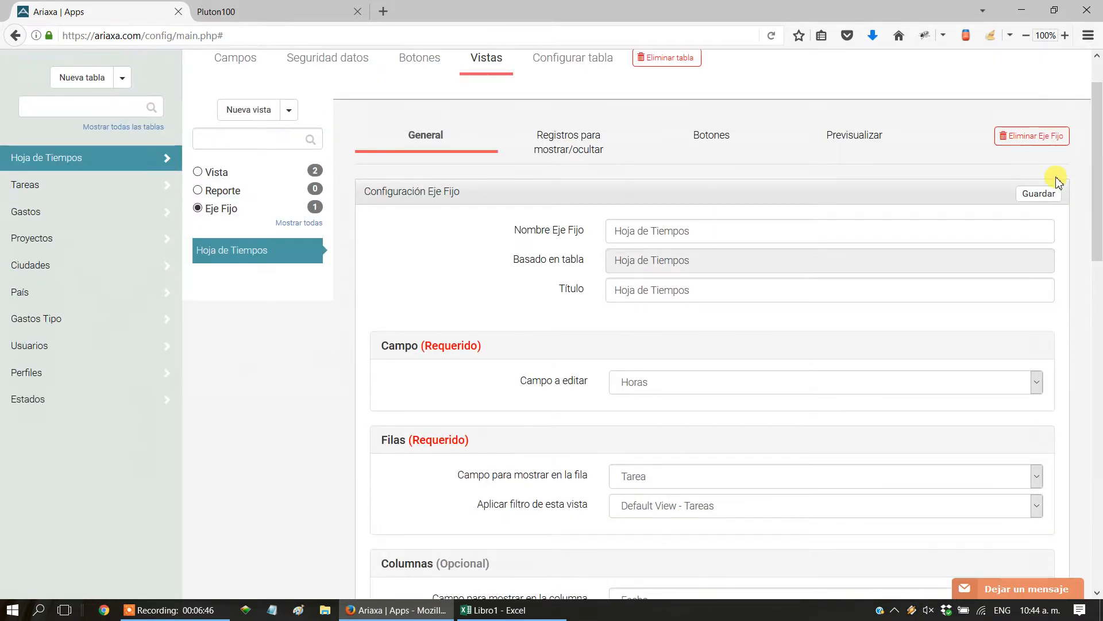
{"action": "left_click", "coordinate": [1039, 193]}
Switch to Pluton100, show the week of May 29, 2017 in the Hoja de Tiempos grid, and review its date columns and the record list.
{"action": "left_click", "coordinate": [216, 13]}
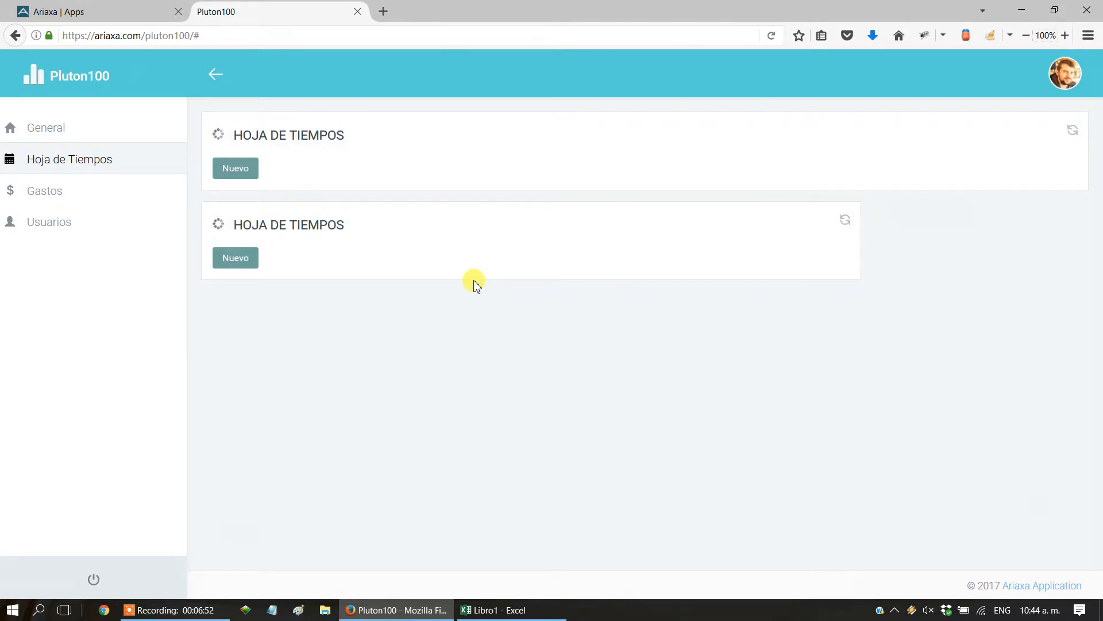
{"action": "scroll", "coordinate": [471, 352], "scroll_direction": "down", "scroll_amount": 4}
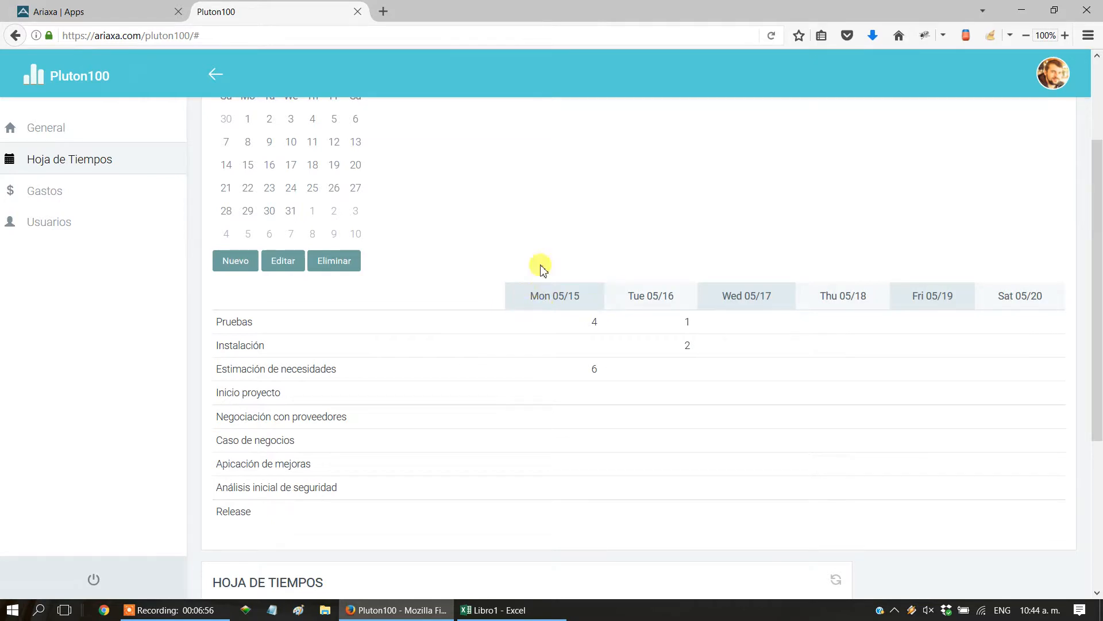
{"action": "left_click", "coordinate": [247, 211]}
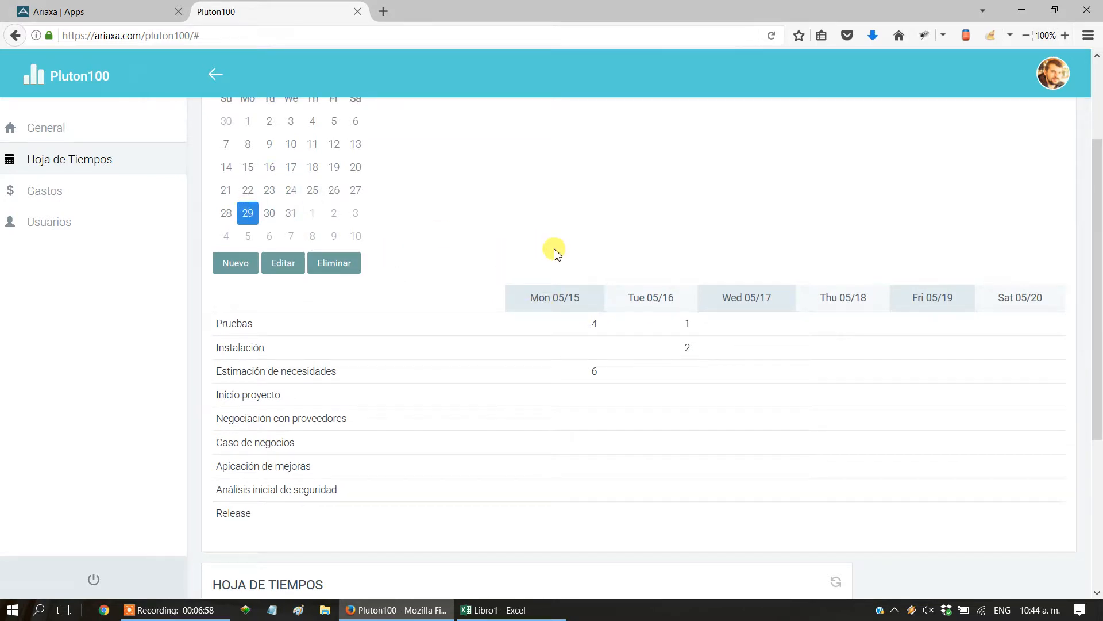
{"action": "scroll", "coordinate": [526, 259], "scroll_direction": "up", "scroll_amount": 2}
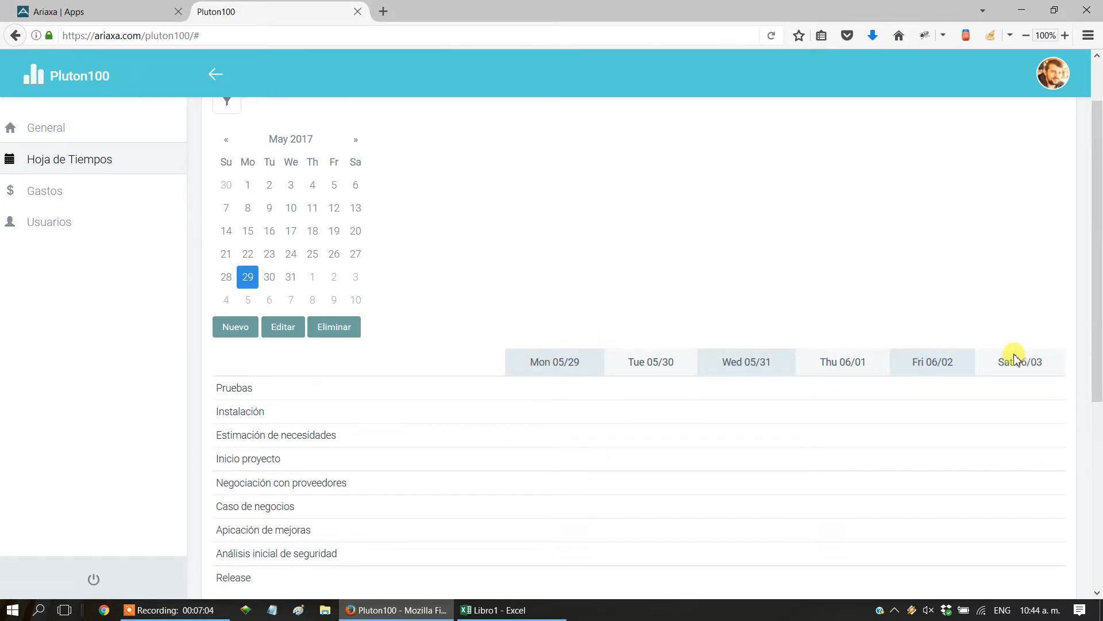
{"action": "scroll", "coordinate": [562, 395], "scroll_direction": "down", "scroll_amount": 3}
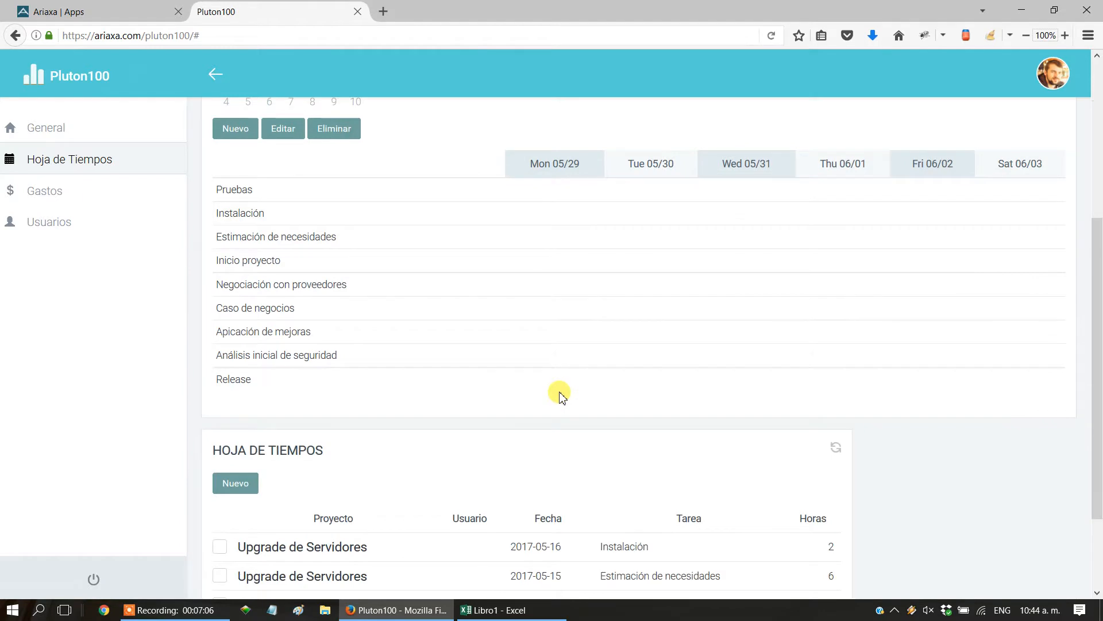
{"action": "scroll", "coordinate": [562, 396], "scroll_direction": "up", "scroll_amount": 2}
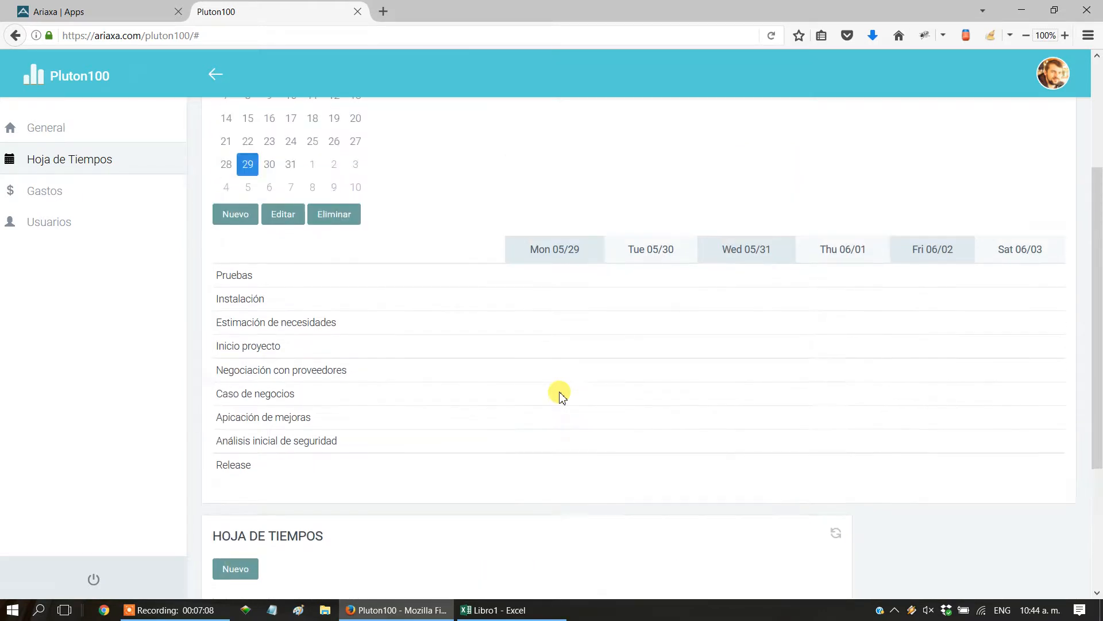
{"action": "scroll", "coordinate": [562, 395], "scroll_direction": "down", "scroll_amount": 4}
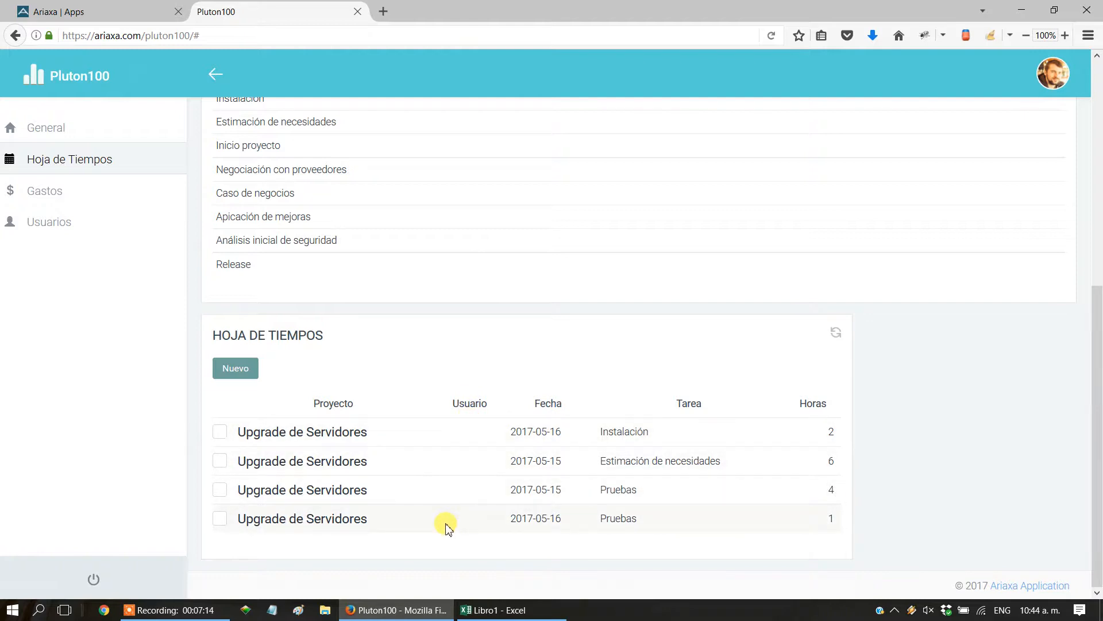
{"action": "scroll", "coordinate": [460, 460], "scroll_direction": "up", "scroll_amount": 3}
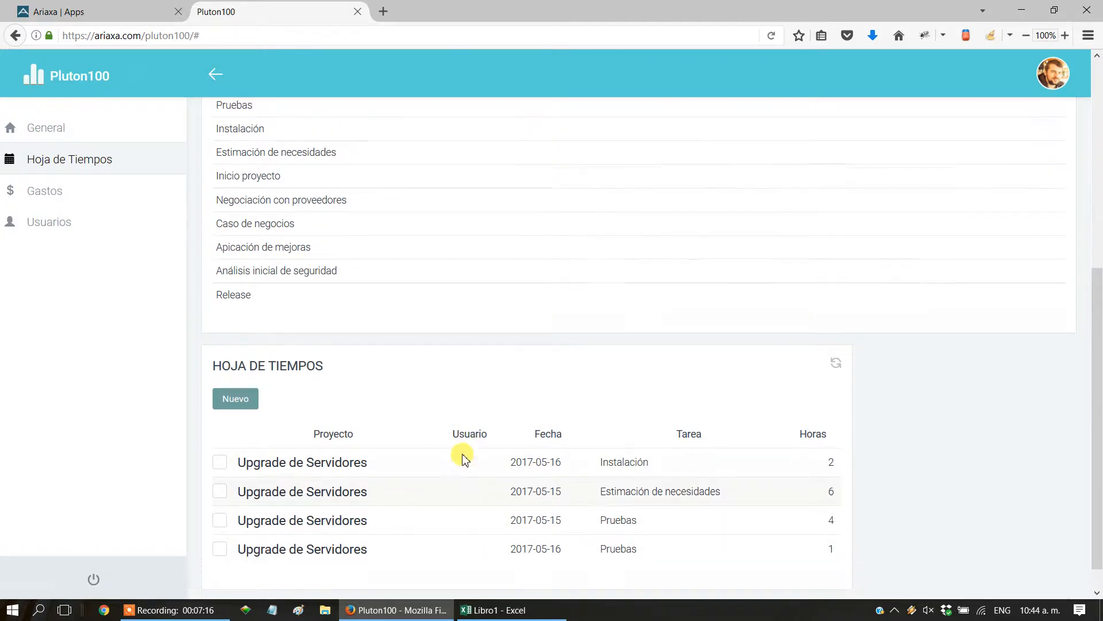
{"action": "scroll", "coordinate": [458, 460], "scroll_direction": "up", "scroll_amount": 3}
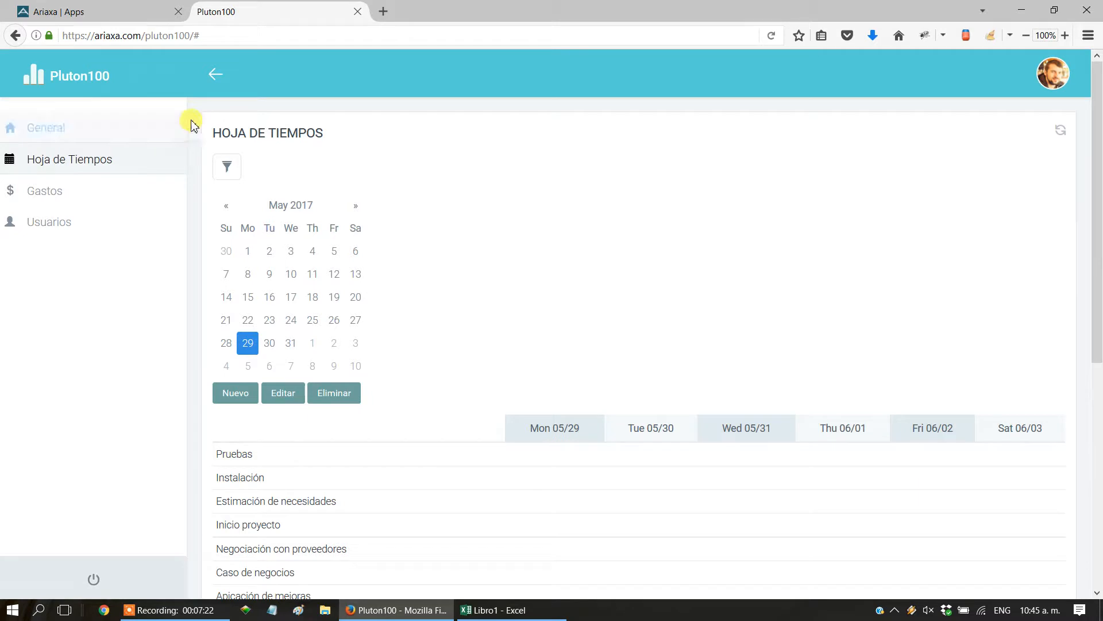
Return to Ariaxa and enable Usuario among the Eje Fijo's additional required fields.
{"action": "left_click", "coordinate": [106, 20]}
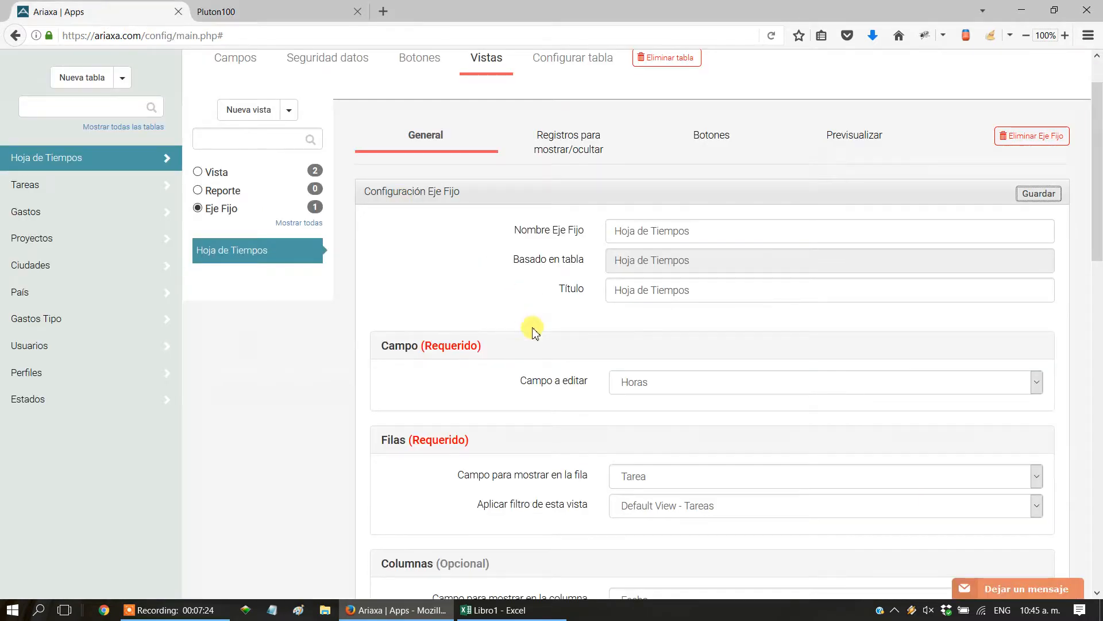
{"action": "scroll", "coordinate": [535, 333], "scroll_direction": "down", "scroll_amount": 10}
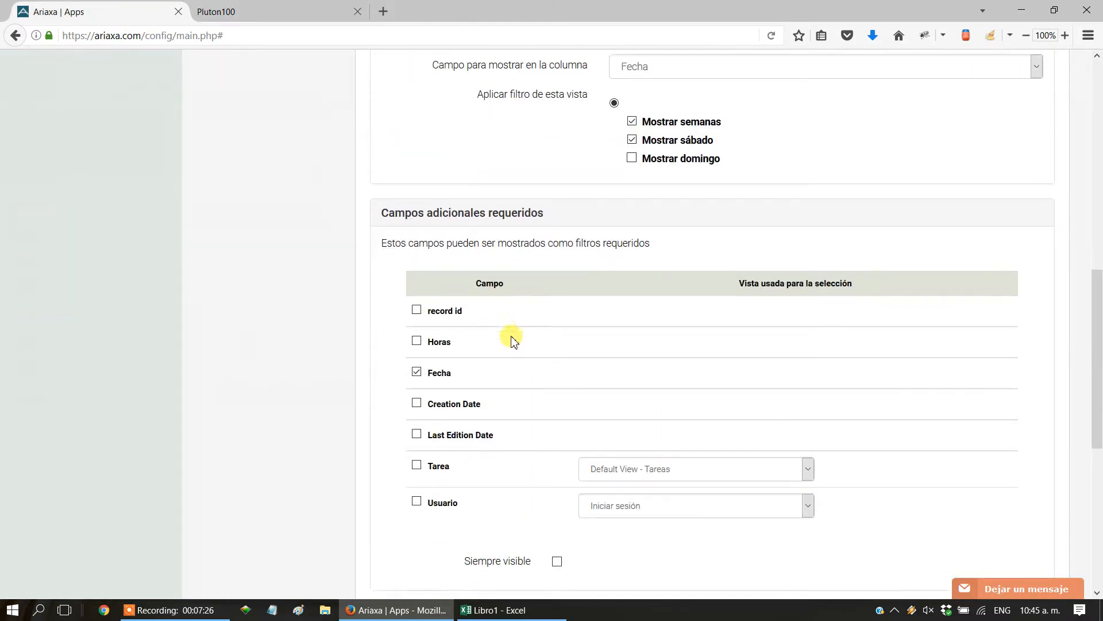
{"action": "scroll", "coordinate": [511, 337], "scroll_direction": "down", "scroll_amount": 1}
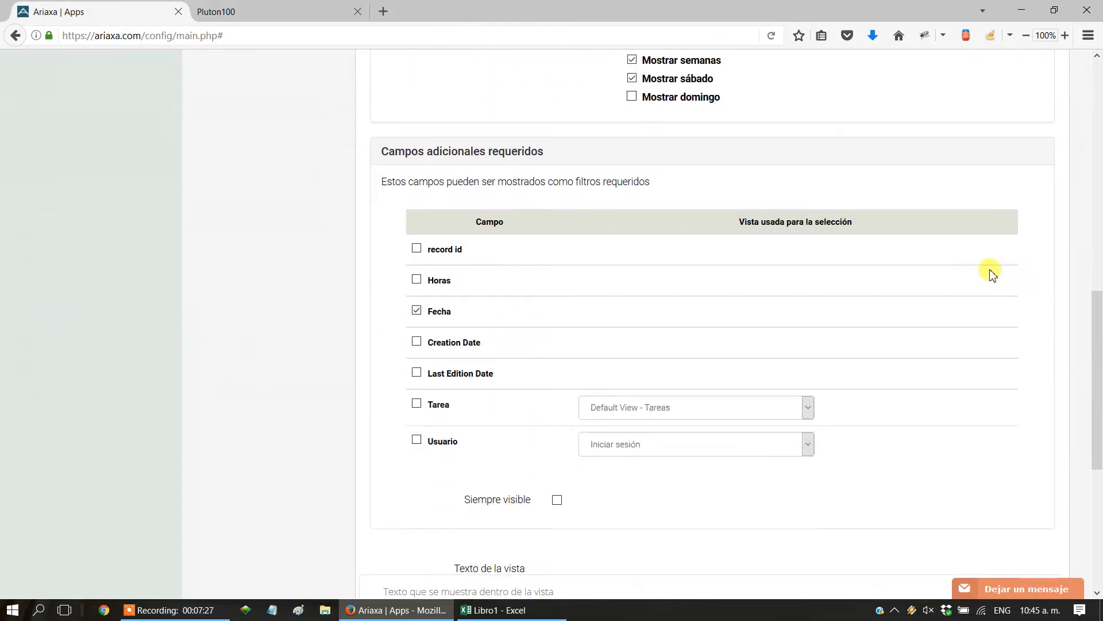
{"action": "left_click", "coordinate": [417, 441]}
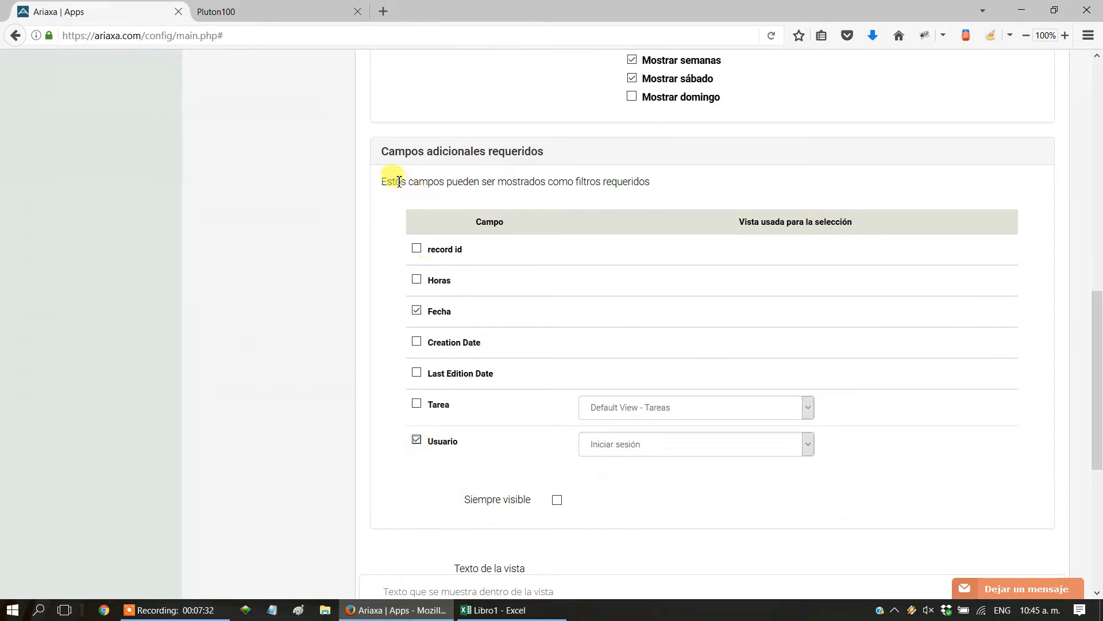
{"action": "left_click_drag", "start_coordinate": [384, 182], "coordinate": [675, 187]}
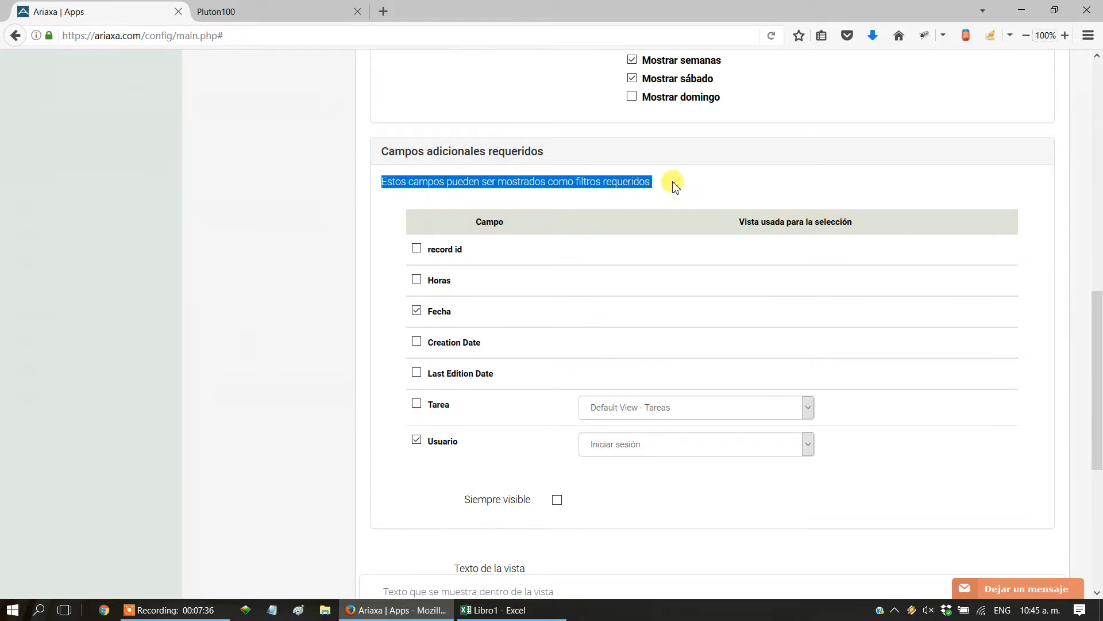
Set the view used for selecting Usuario to Selección de usuarios and save the Eje Fijo configuration.
{"action": "left_click_drag", "start_coordinate": [1095, 474], "coordinate": [1084, 520]}
{"action": "left_click", "coordinate": [613, 344]}
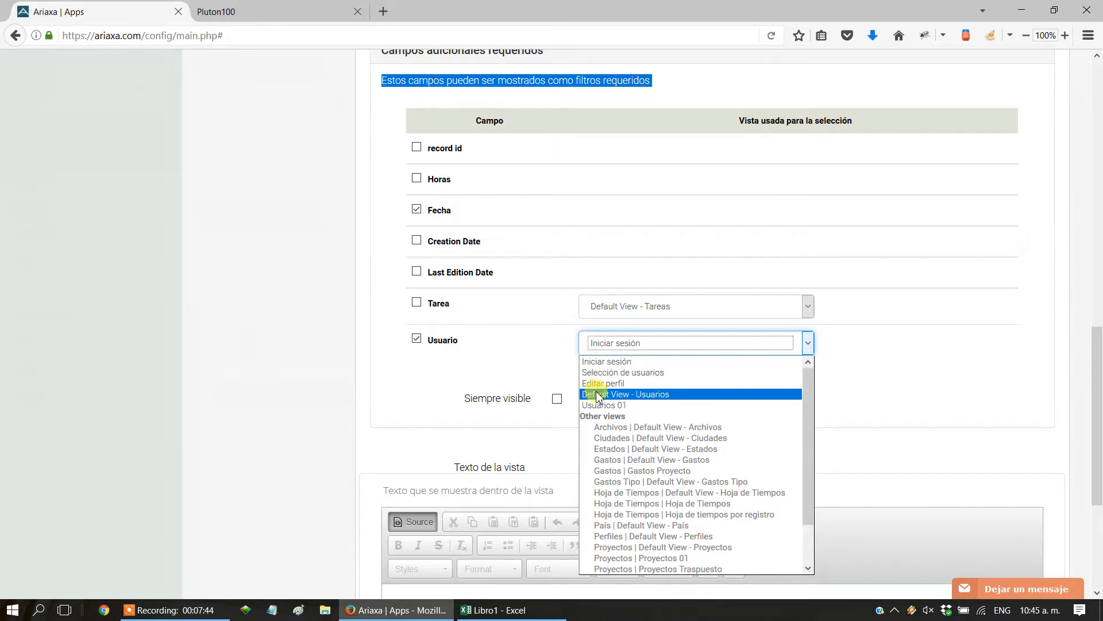
{"action": "left_click", "coordinate": [595, 373]}
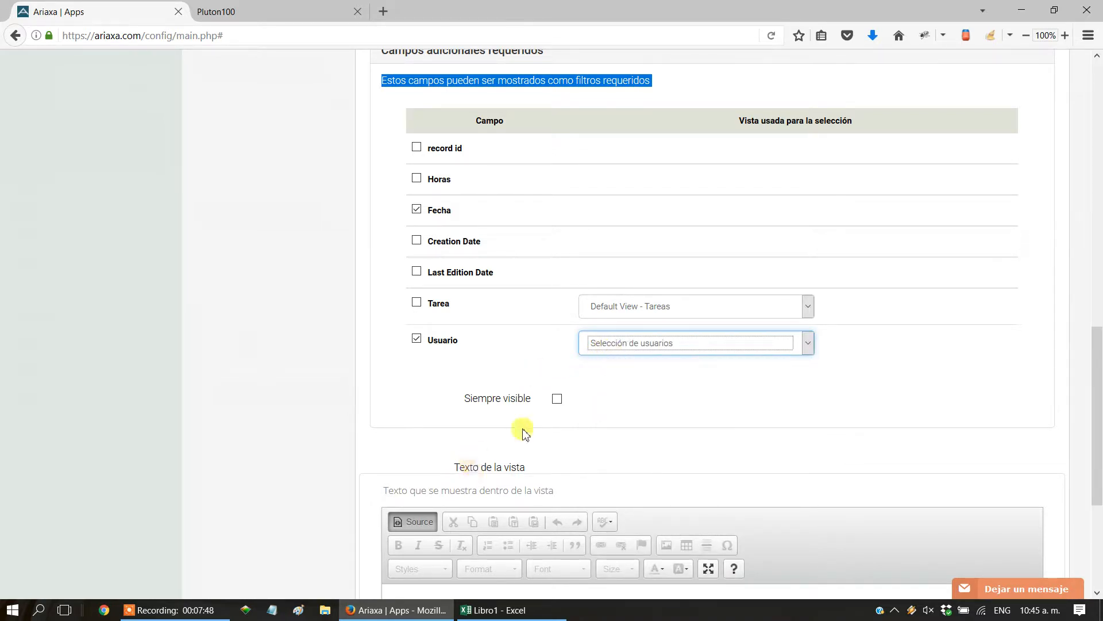
{"action": "left_click", "coordinate": [998, 407]}
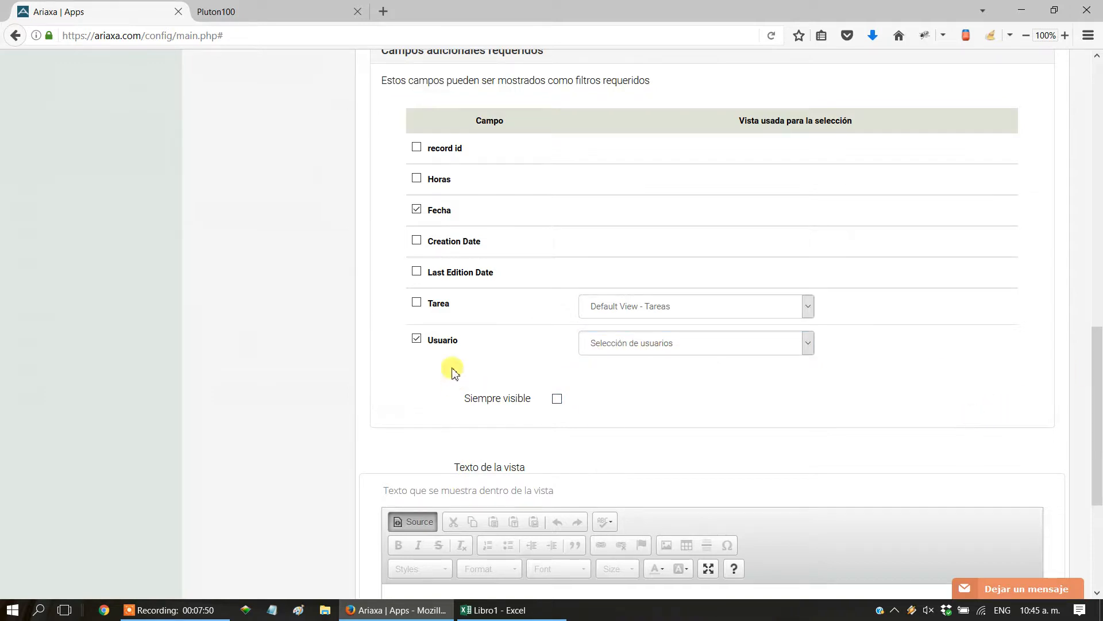
{"action": "left_click_drag", "start_coordinate": [1100, 499], "coordinate": [1097, 228]}
{"action": "left_click", "coordinate": [1038, 252]}
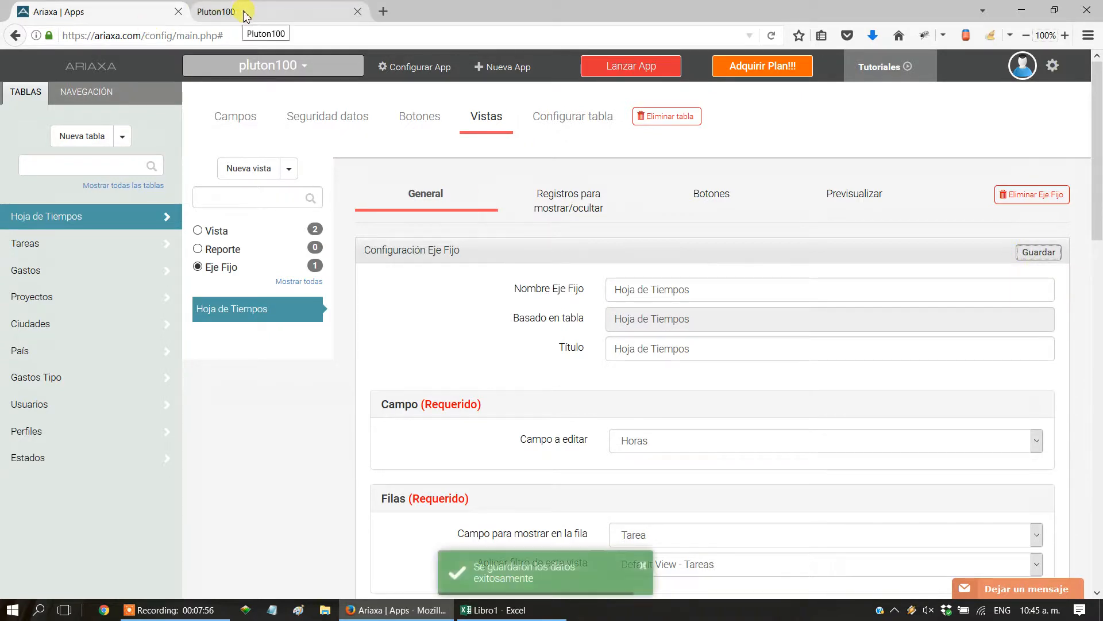
Switch to Pluton100, reload the Hoja de Tiempos page, and examine the Usuario filter and the record list.
{"action": "left_click", "coordinate": [246, 11]}
{"action": "left_click", "coordinate": [31, 164]}
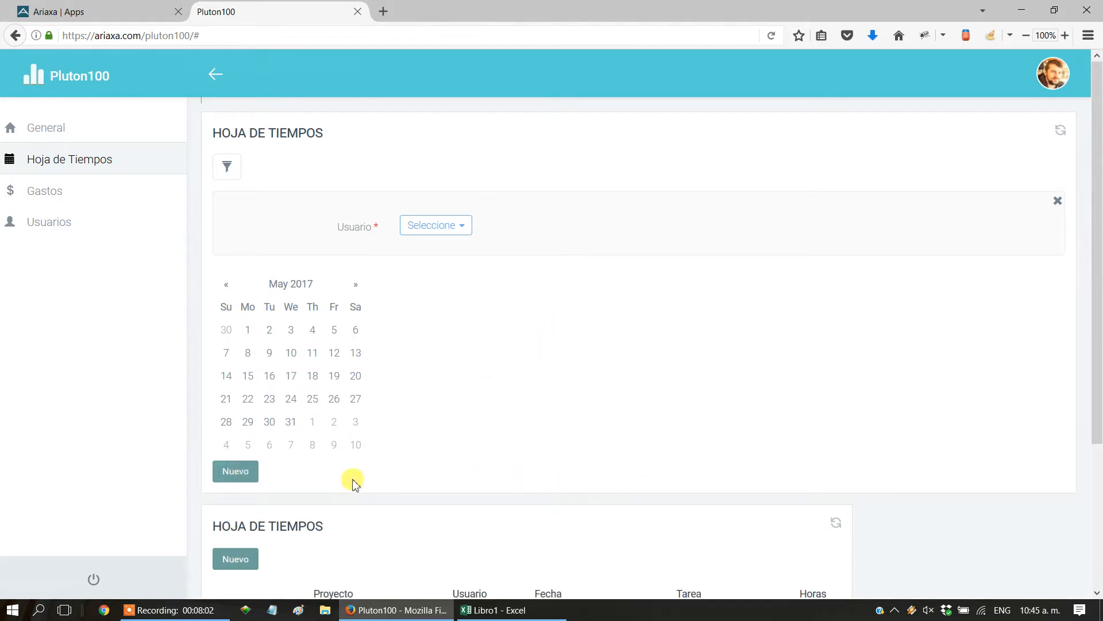
{"action": "left_click_drag", "start_coordinate": [1098, 362], "coordinate": [1097, 450]}
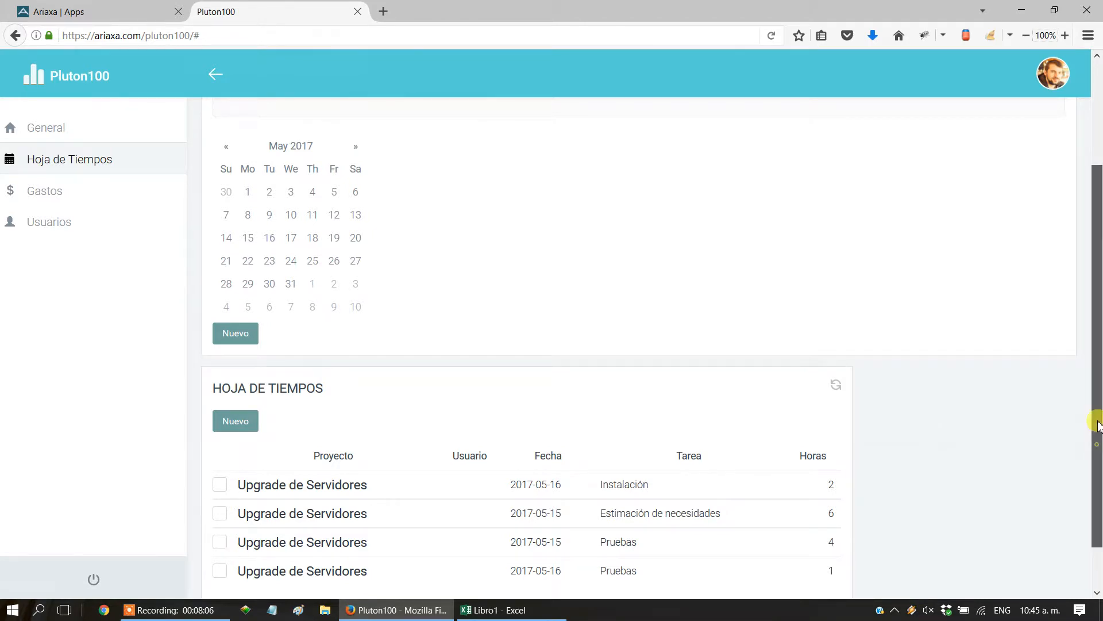
{"action": "left_click_drag", "start_coordinate": [1097, 423], "coordinate": [1097, 320]}
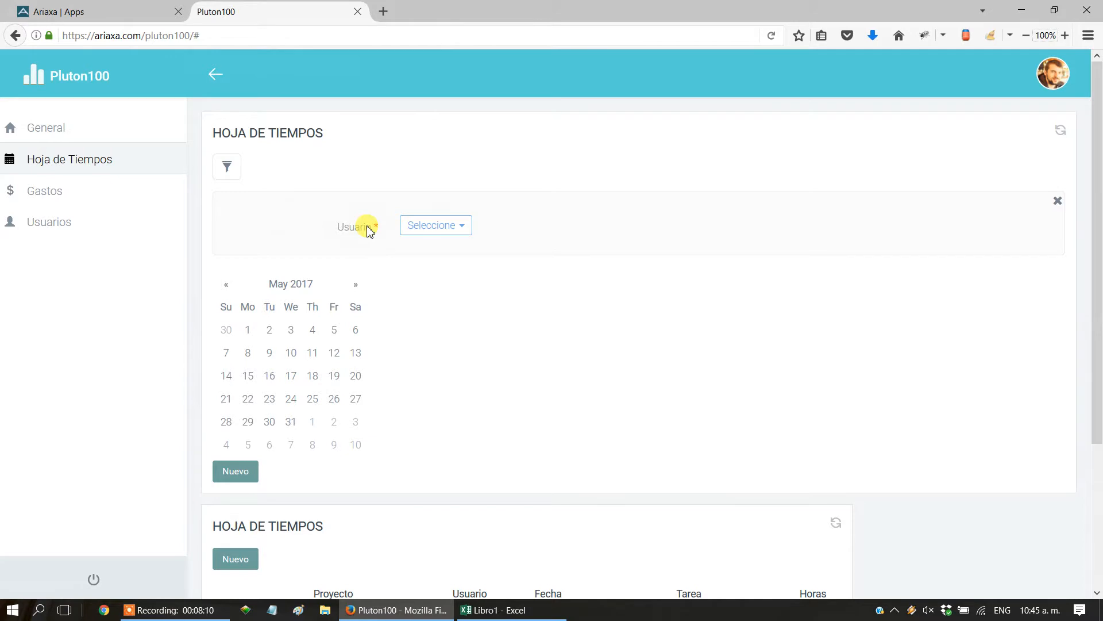
Select the first listed user in the required Usuario filter and close the selection list.
{"action": "left_click", "coordinate": [415, 226]}
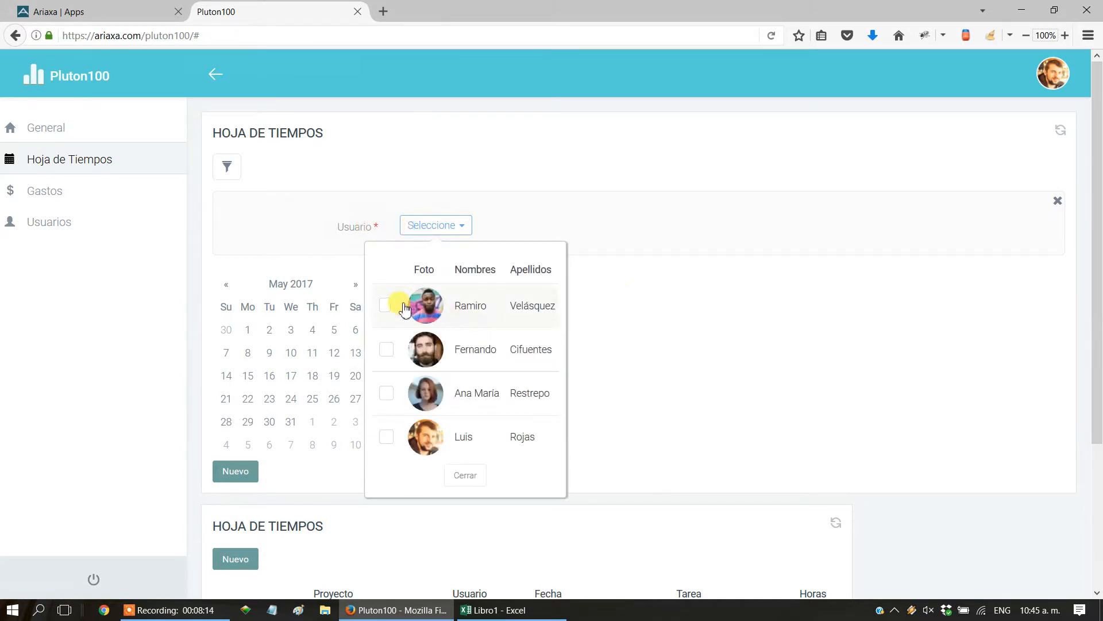
{"action": "left_click", "coordinate": [387, 305]}
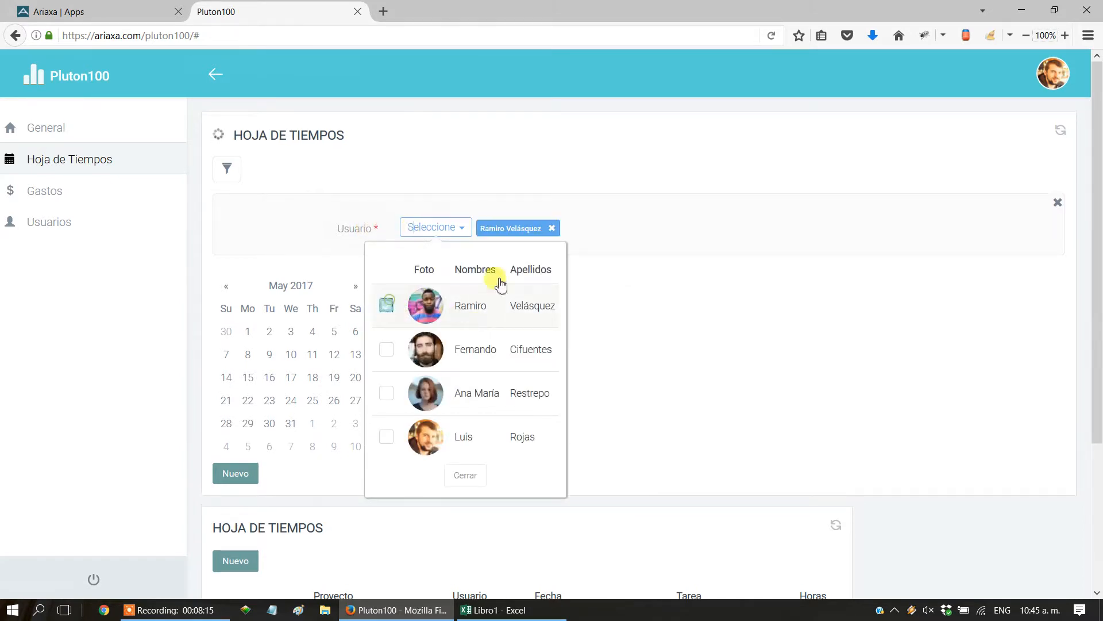
{"action": "left_click", "coordinate": [636, 208]}
Enter 8 hours for Apicación de mejoras on Mon 05/15 in the filtered user's grid and save it.
{"action": "scroll", "coordinate": [669, 282], "scroll_direction": "down", "scroll_amount": 5}
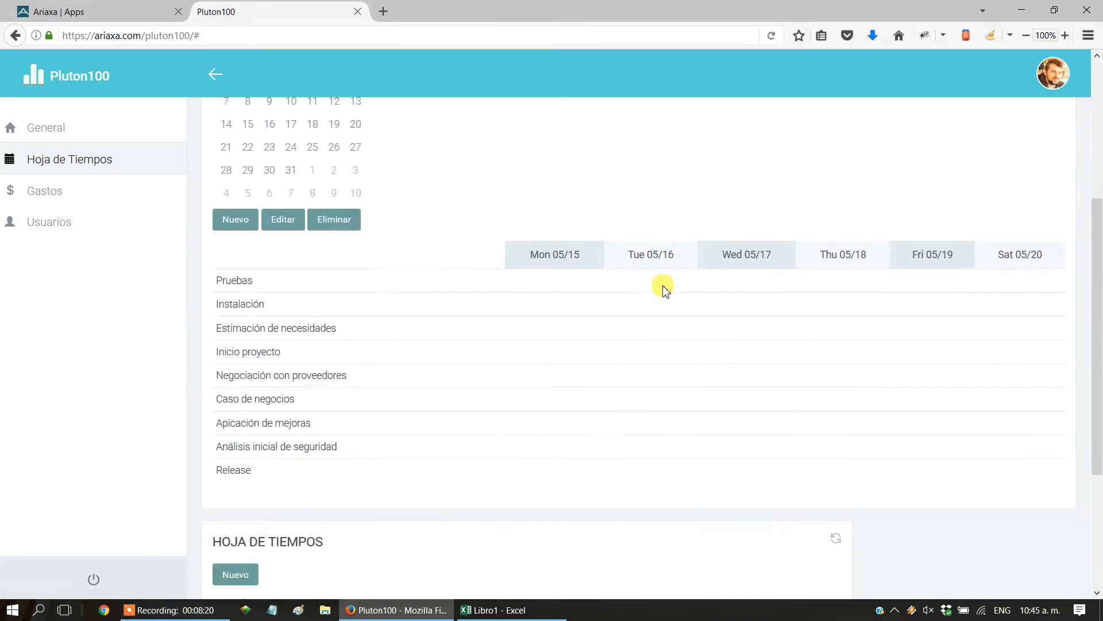
{"action": "left_click", "coordinate": [294, 219]}
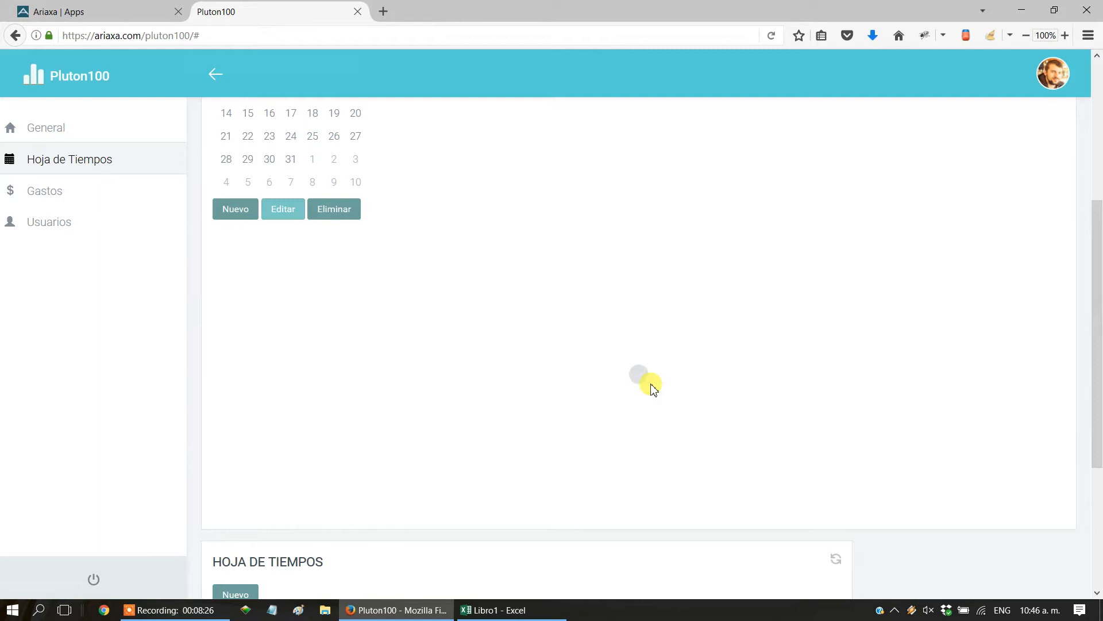
{"action": "scroll", "coordinate": [648, 387], "scroll_direction": "down", "scroll_amount": 2}
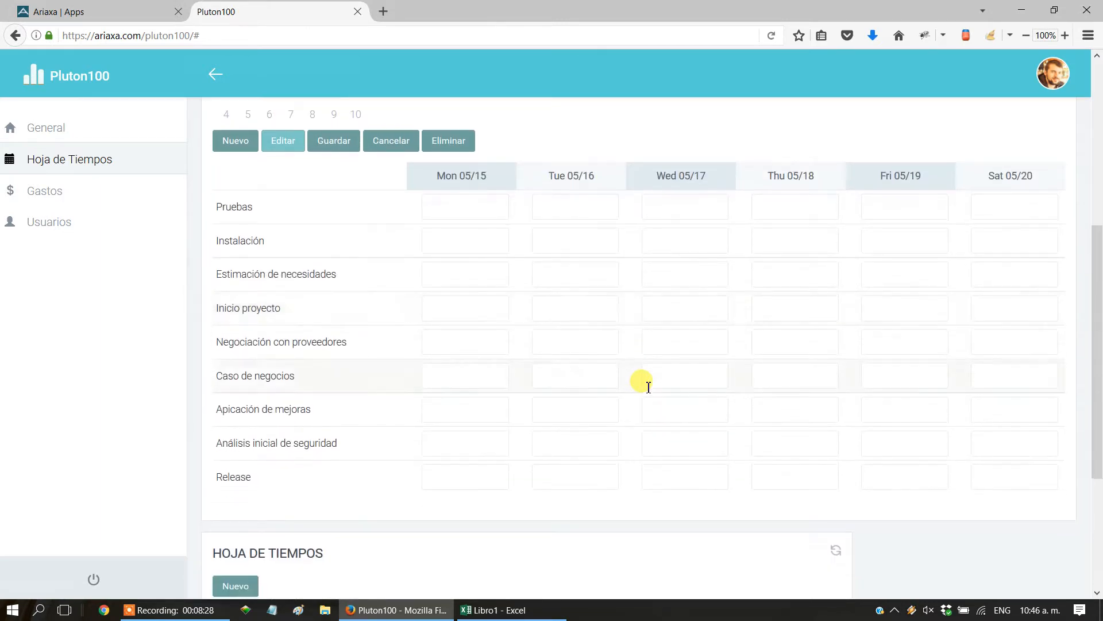
{"action": "left_click", "coordinate": [466, 411]}
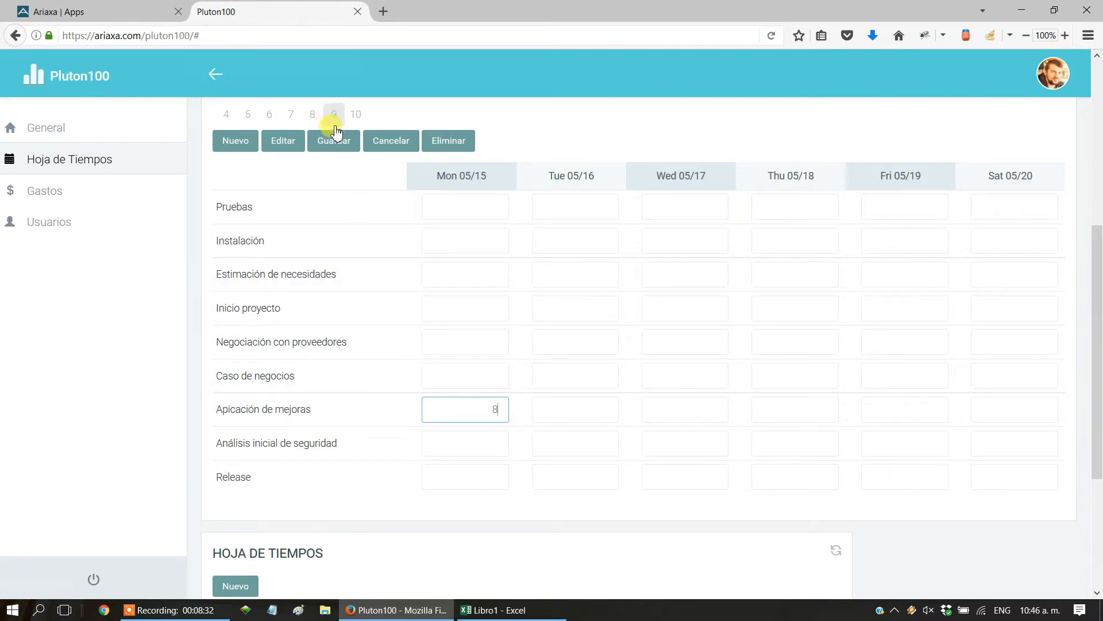
{"action": "left_click", "coordinate": [337, 145]}
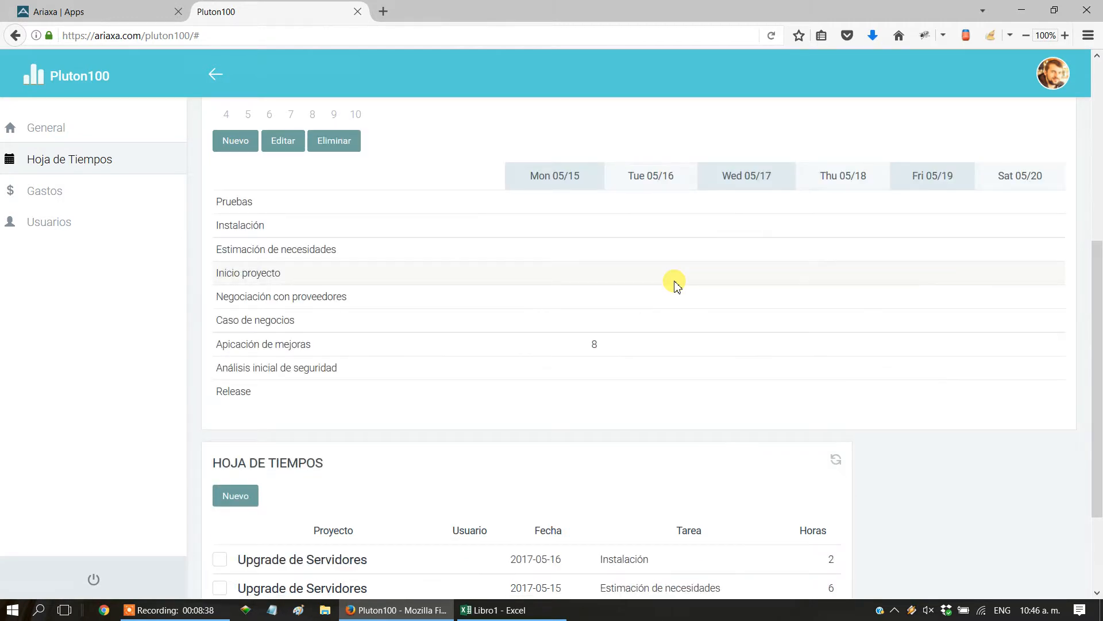
Refresh the record list below the grid and check the user, project, date, task and hours of the new entry.
{"action": "scroll", "coordinate": [676, 286], "scroll_direction": "down", "scroll_amount": 2}
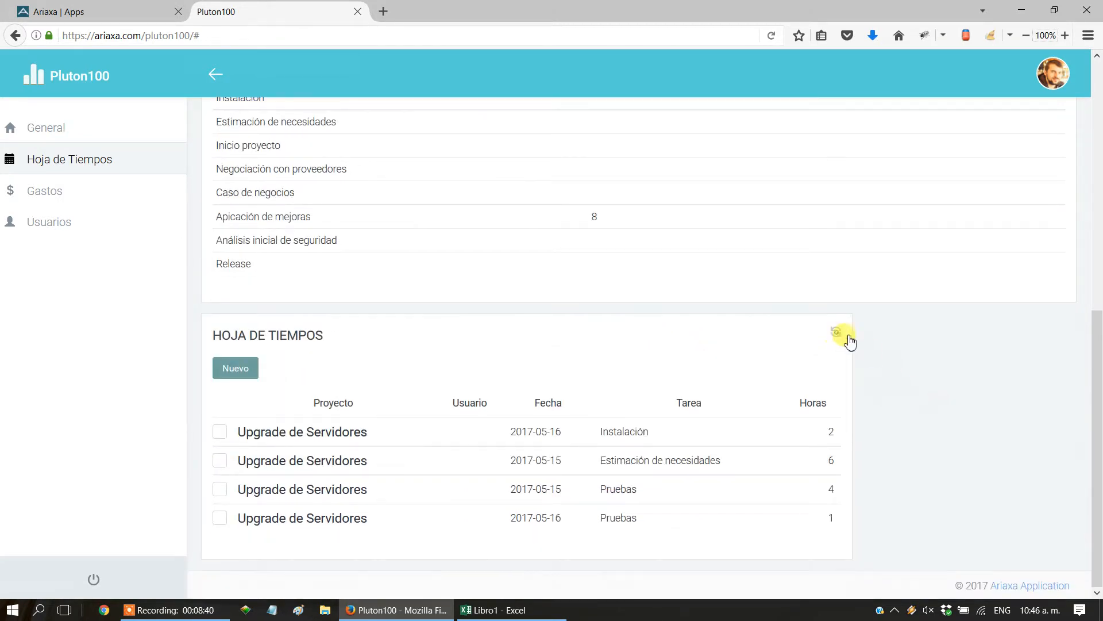
{"action": "left_click", "coordinate": [836, 332]}
{"action": "scroll", "coordinate": [896, 439], "scroll_direction": "down", "scroll_amount": 1}
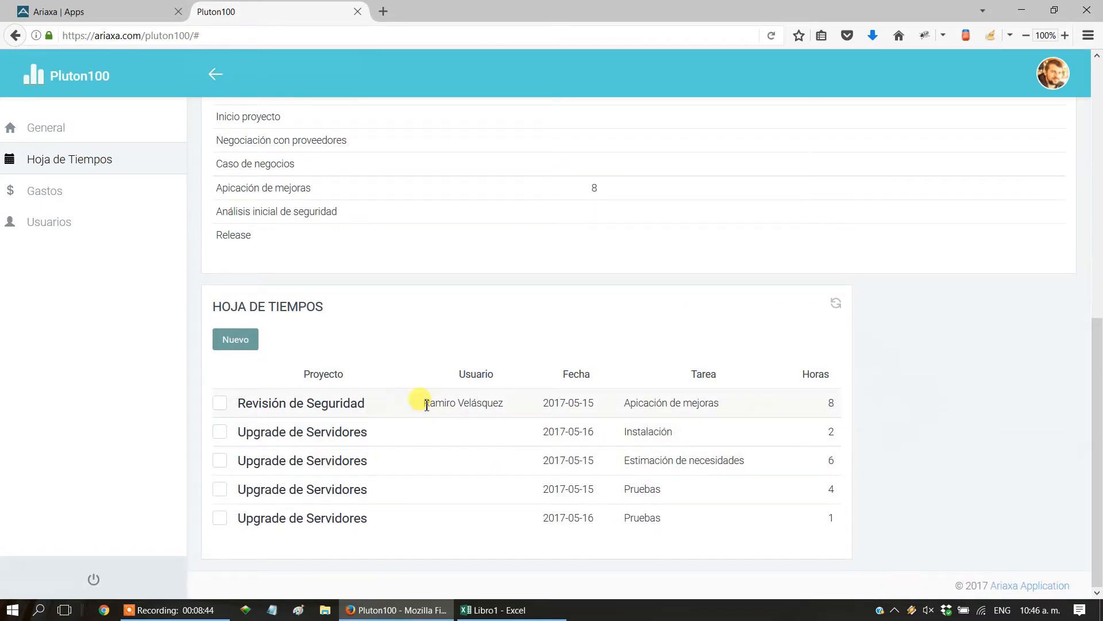
{"action": "left_click_drag", "start_coordinate": [427, 405], "coordinate": [501, 404]}
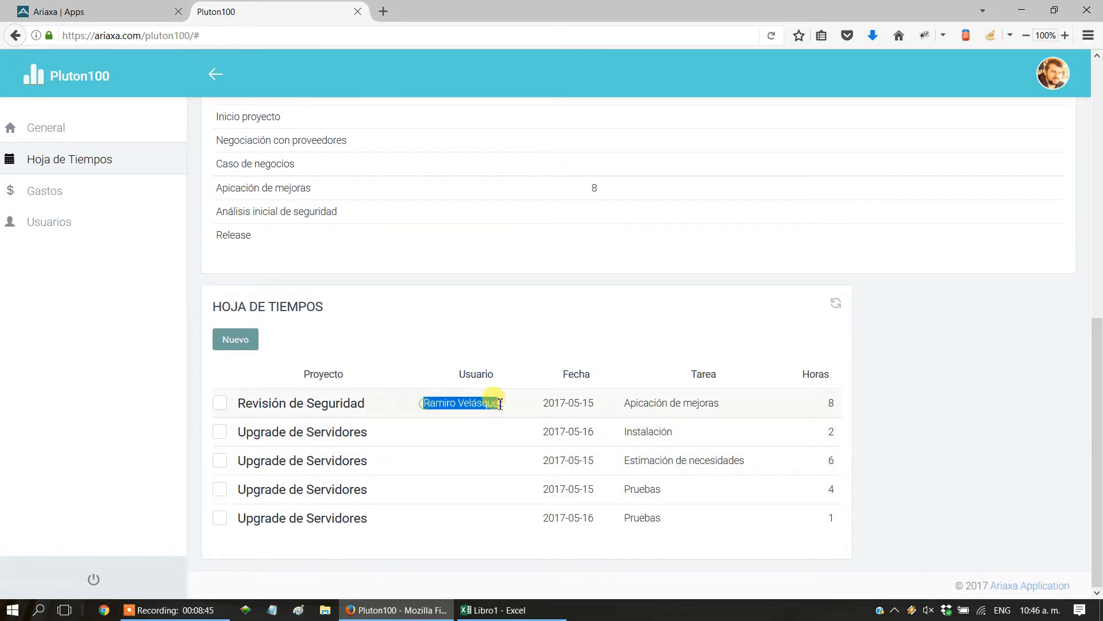
{"action": "left_click", "coordinate": [825, 410]}
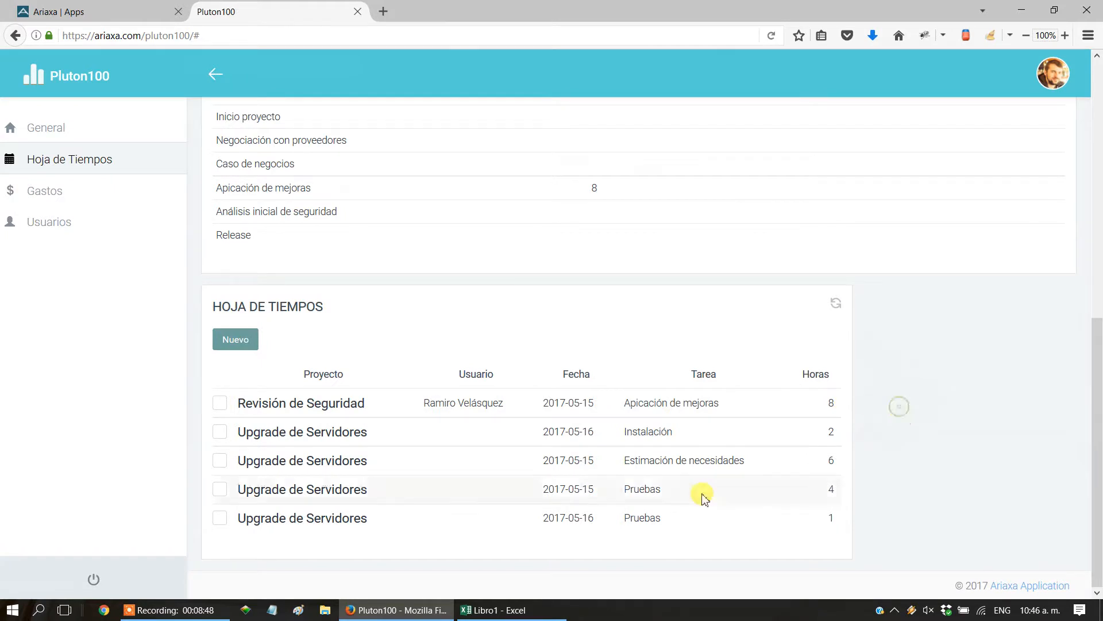
{"action": "scroll", "coordinate": [701, 493], "scroll_direction": "up", "scroll_amount": 8}
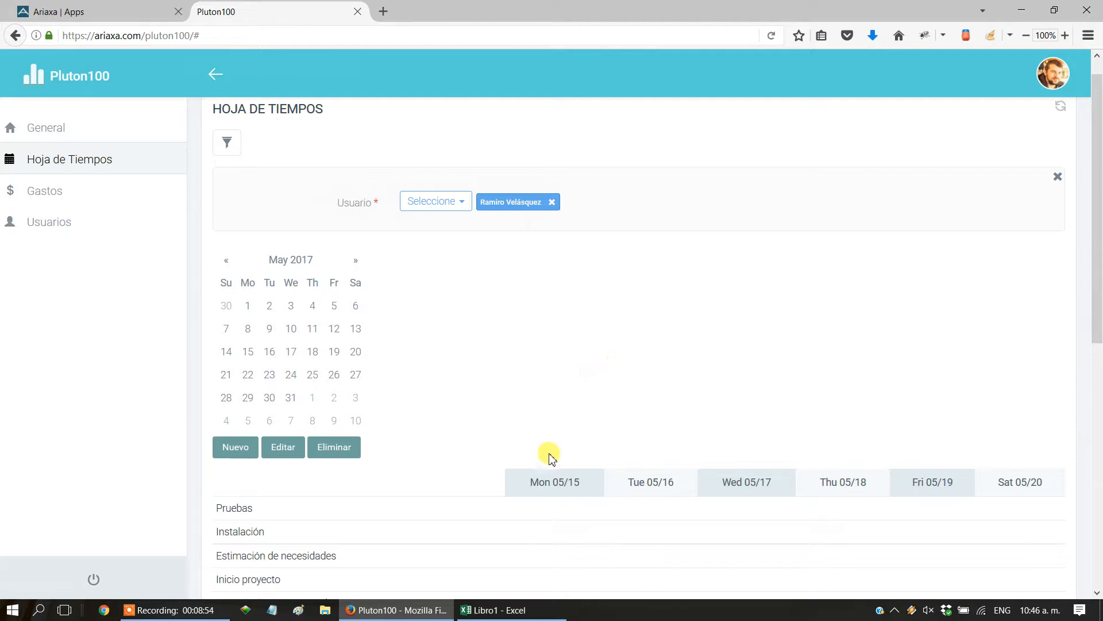
Examine the filtered hours grid, the Usuario value of the Revisión de Seguridad record below it, and the grid's date column headers.
{"action": "scroll", "coordinate": [512, 505], "scroll_direction": "down", "scroll_amount": 3}
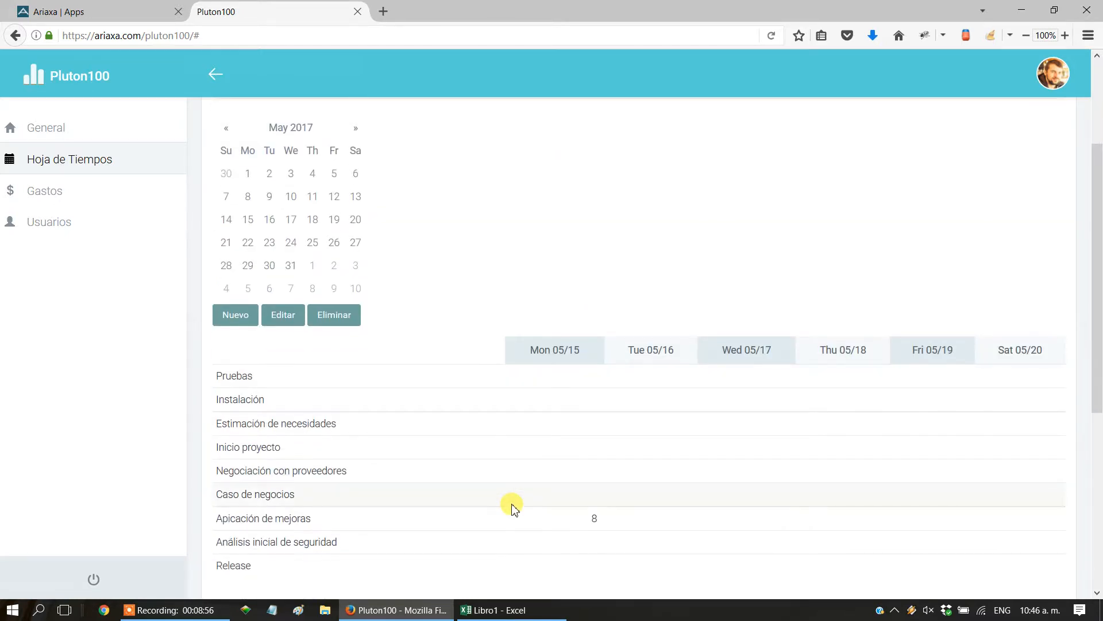
{"action": "scroll", "coordinate": [512, 505], "scroll_direction": "up", "scroll_amount": 3}
{"action": "scroll", "coordinate": [510, 505], "scroll_direction": "down", "scroll_amount": 8}
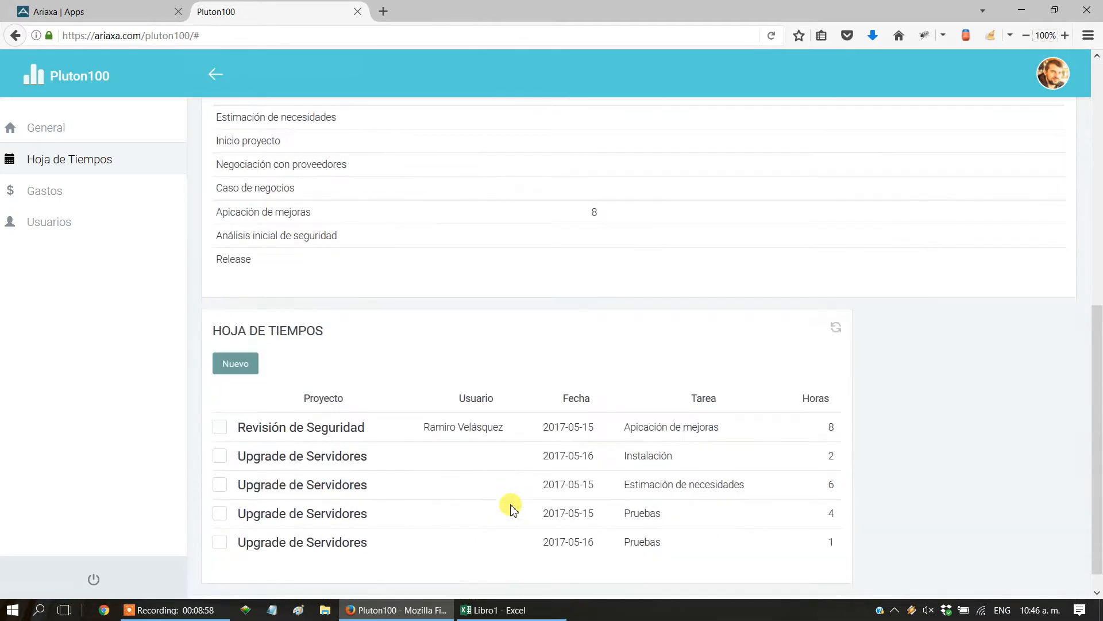
{"action": "left_click_drag", "start_coordinate": [423, 428], "coordinate": [515, 432]}
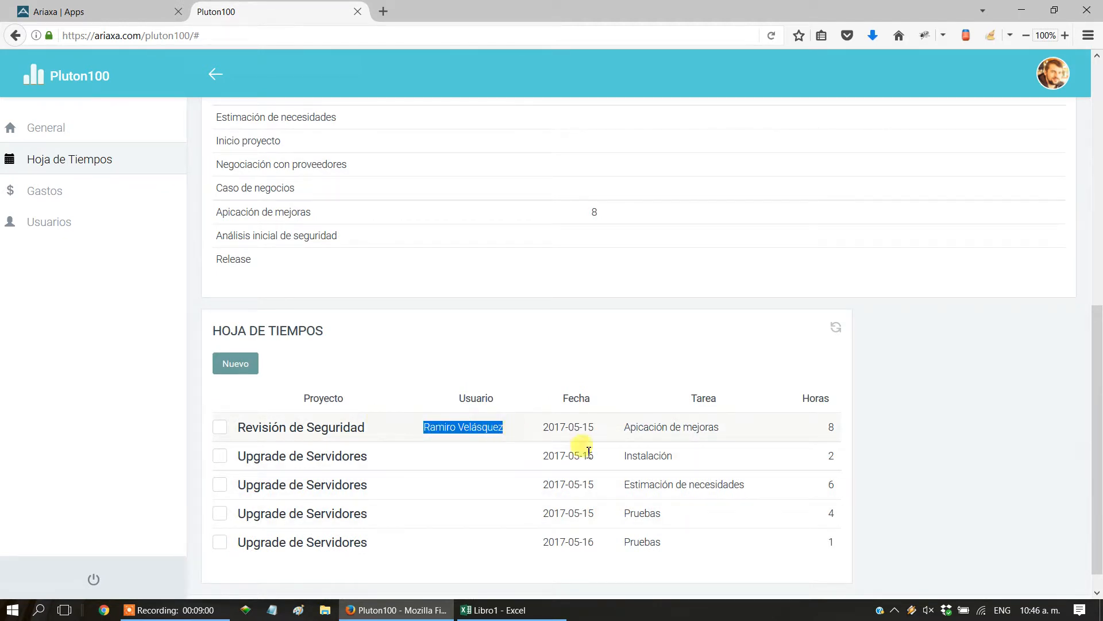
{"action": "left_click", "coordinate": [912, 469]}
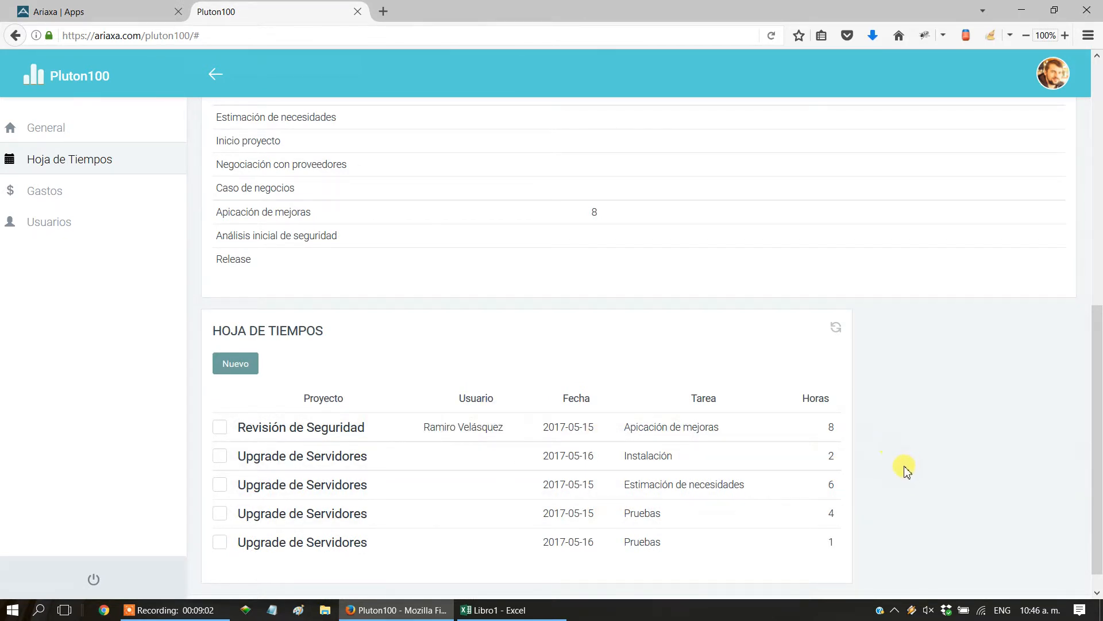
{"action": "scroll", "coordinate": [906, 470], "scroll_direction": "up", "scroll_amount": 3}
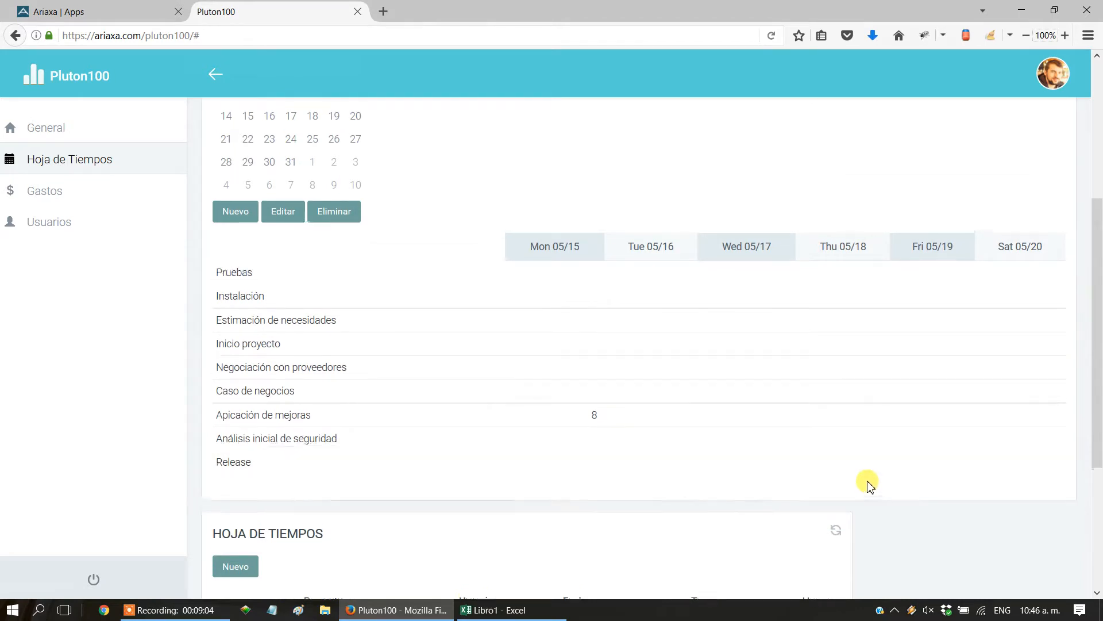
{"action": "scroll", "coordinate": [868, 485], "scroll_direction": "up", "scroll_amount": 2}
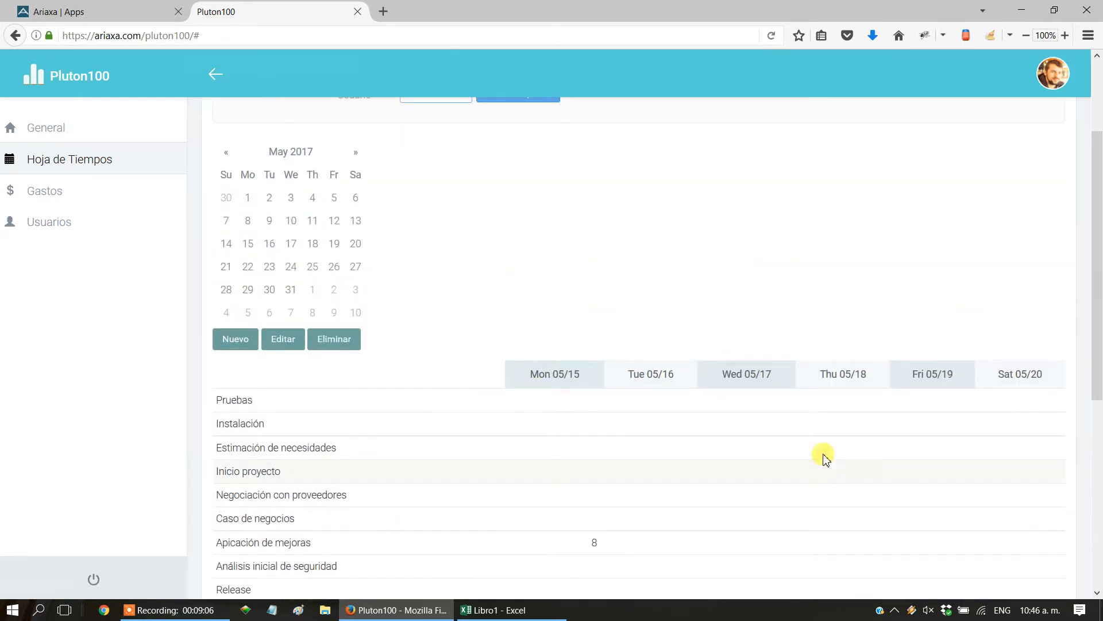
{"action": "left_click_drag", "start_coordinate": [527, 378], "coordinate": [1057, 382]}
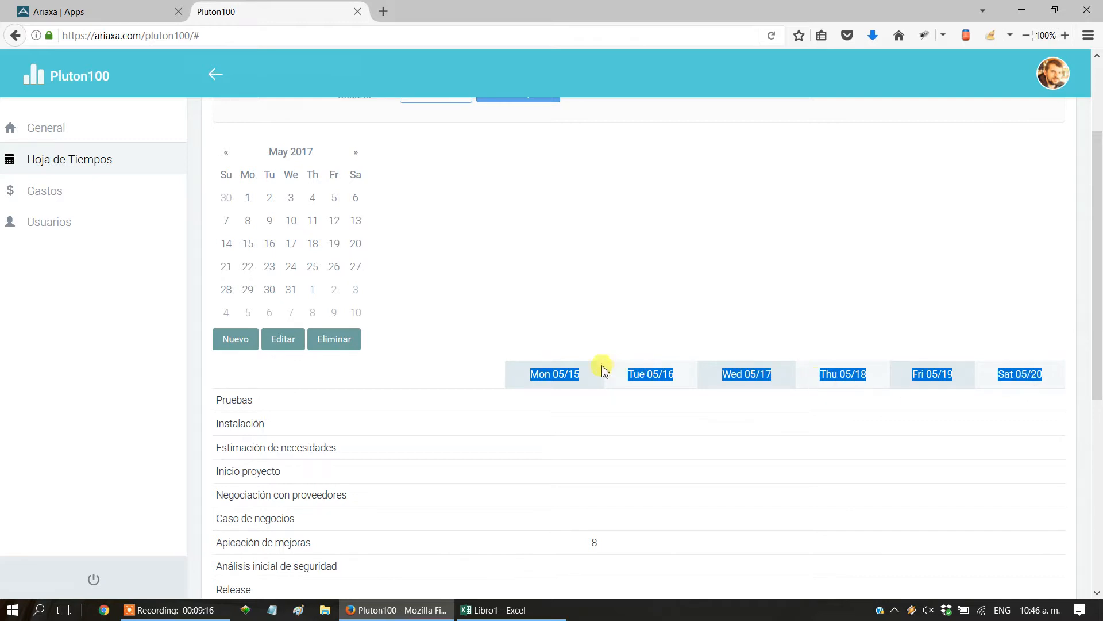
{"action": "left_click", "coordinate": [454, 378]}
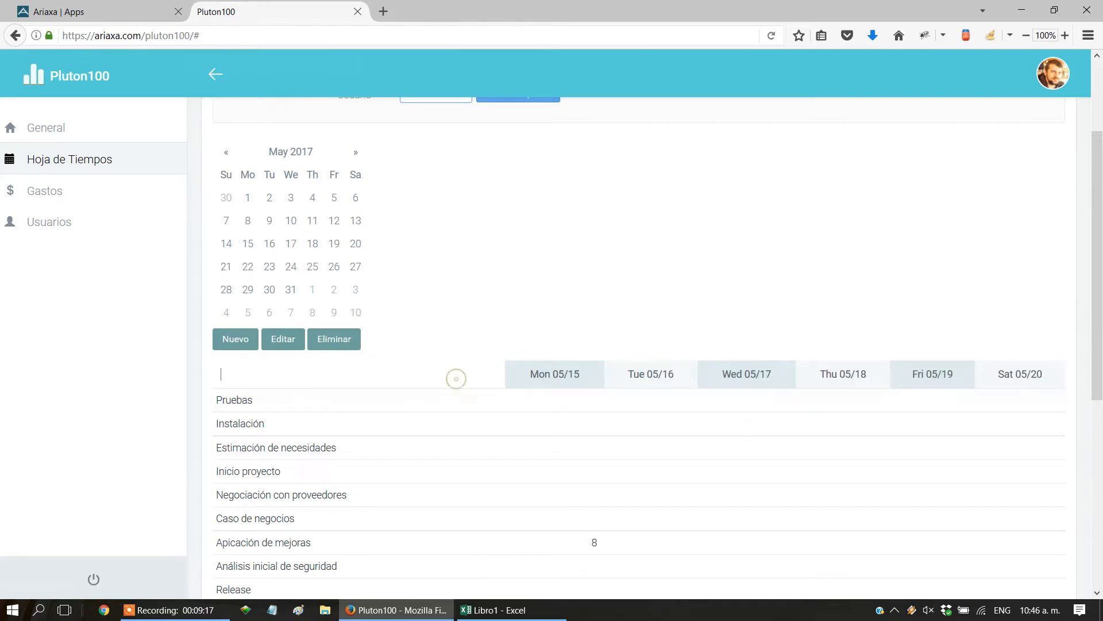
Switch to the Ariaxa configuration and set the column field of the Hoja de Tiempos Eje Fijo to Usuario.
{"action": "left_click", "coordinate": [60, 13]}
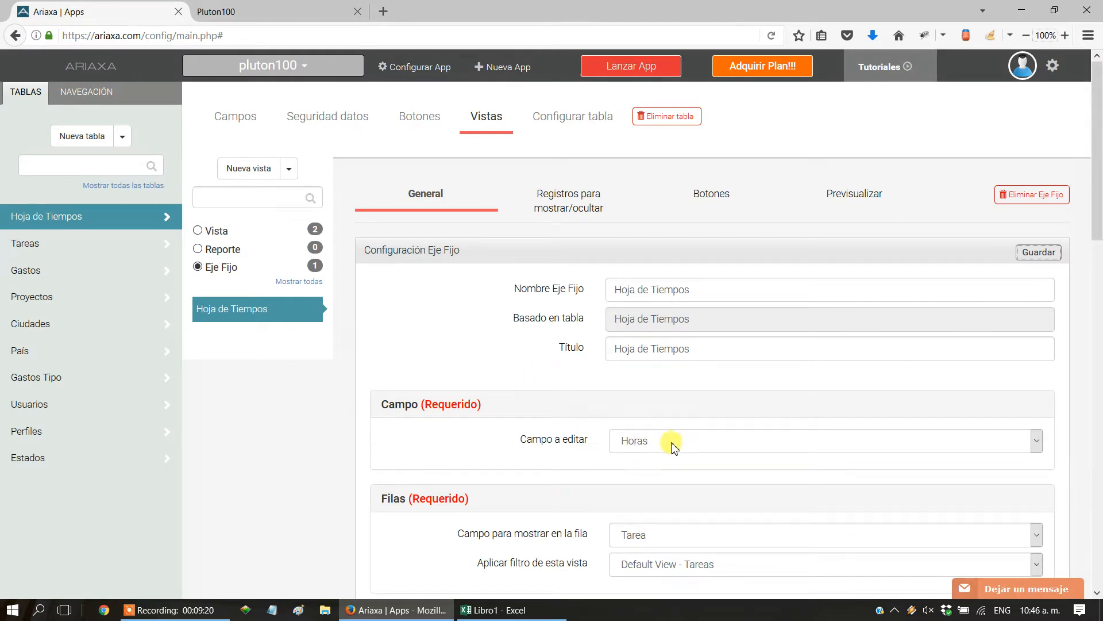
{"action": "scroll", "coordinate": [653, 464], "scroll_direction": "down", "scroll_amount": 5}
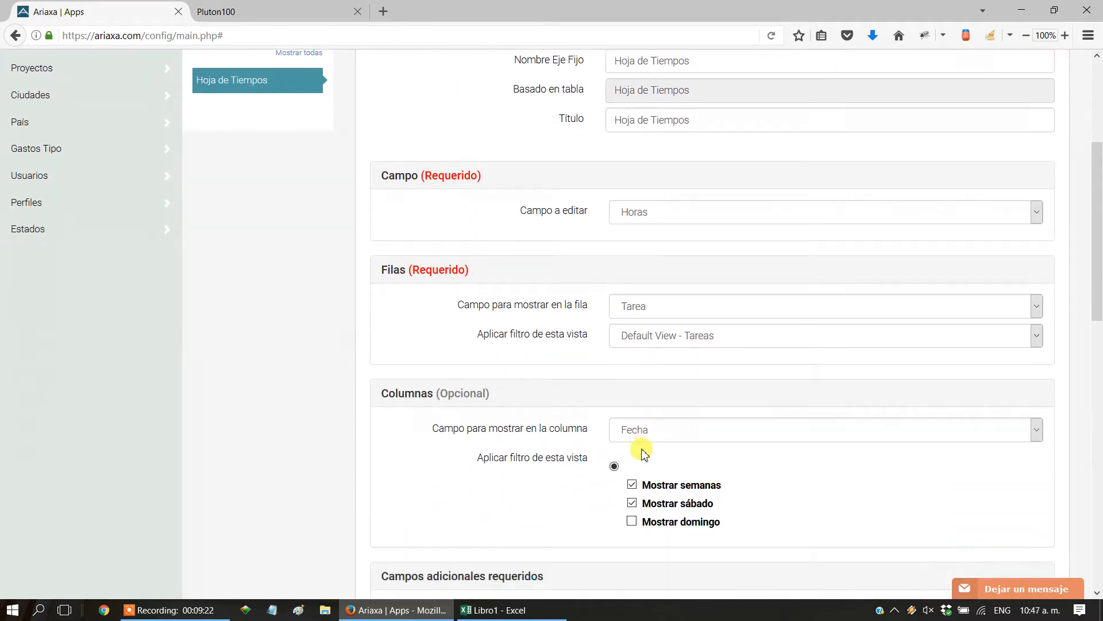
{"action": "left_click", "coordinate": [616, 400]}
{"action": "left_click", "coordinate": [629, 452]}
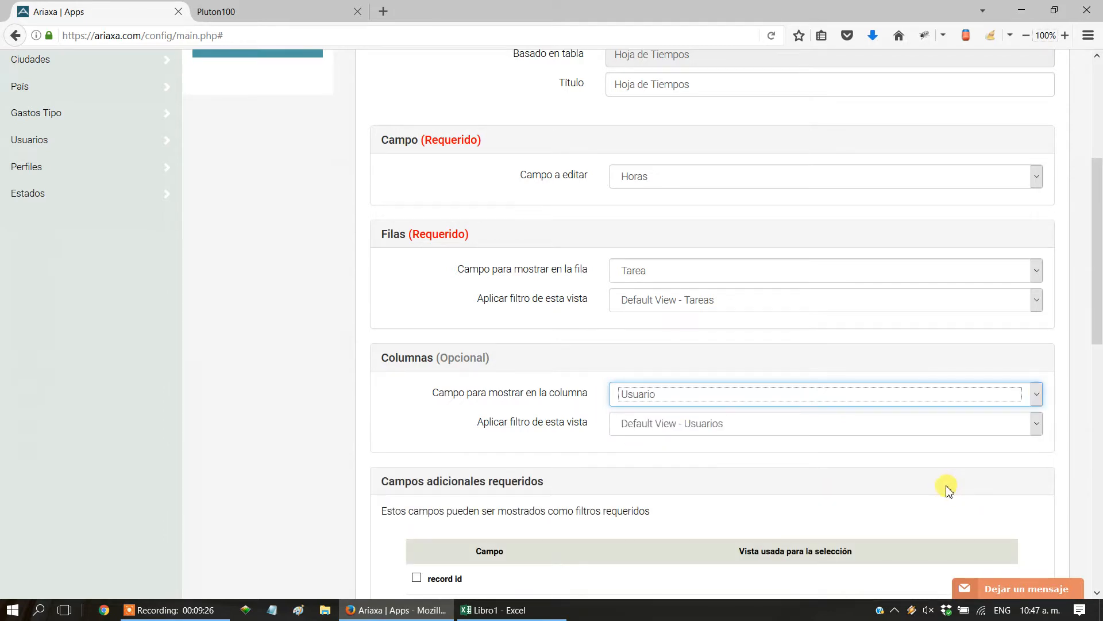
Remove Usuario from the additional required fields and save the Eje Fijo configuration.
{"action": "scroll", "coordinate": [798, 510], "scroll_direction": "down", "scroll_amount": 6}
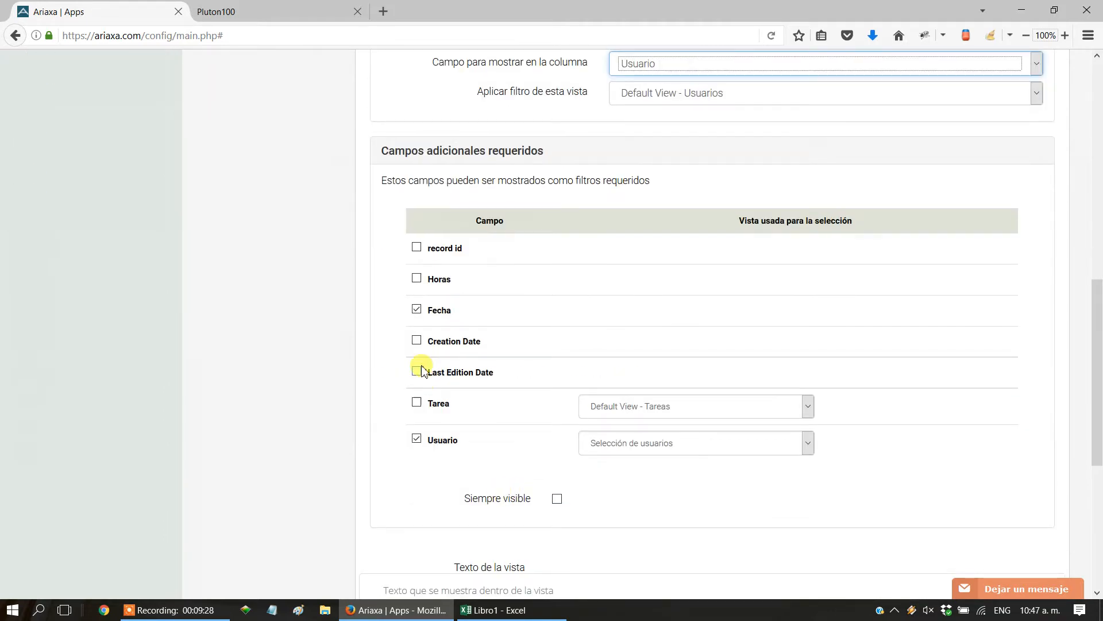
{"action": "left_click", "coordinate": [416, 440]}
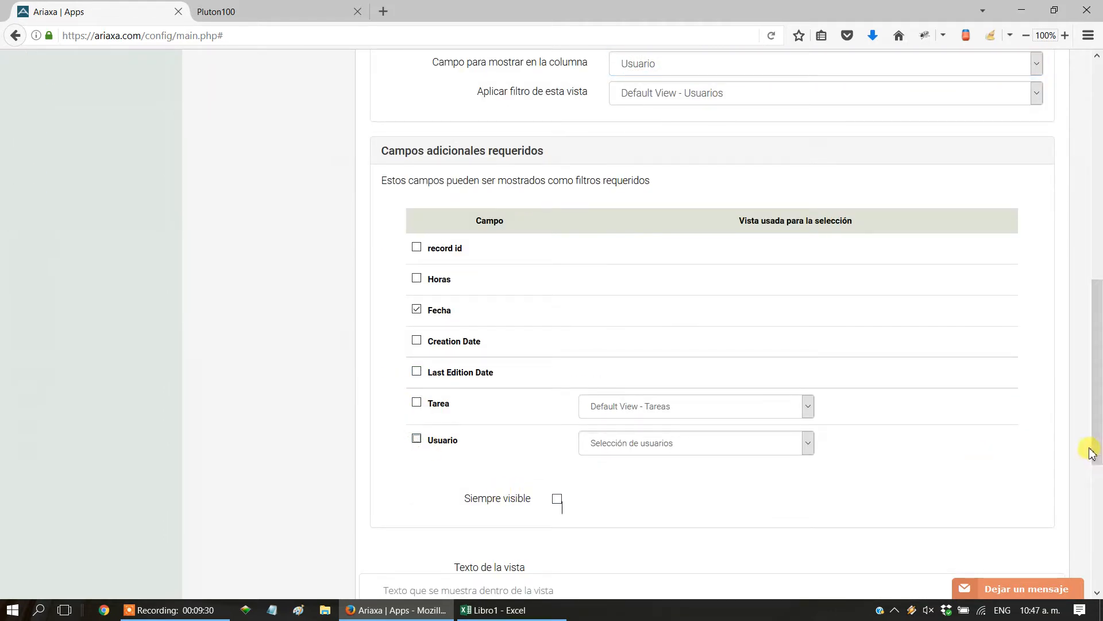
{"action": "left_click_drag", "start_coordinate": [1098, 451], "coordinate": [1091, 256]}
{"action": "left_click", "coordinate": [1041, 183]}
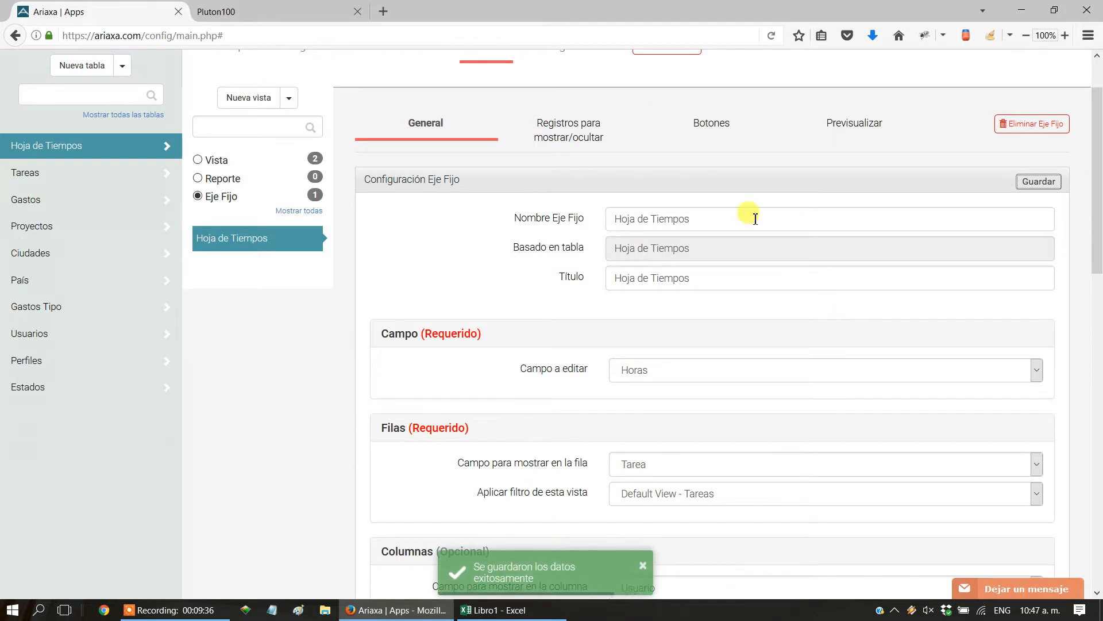
Switch to Pluton100, reload the Hoja de Tiempos page, and examine the calendar and the grid of tasks by user.
{"action": "left_click", "coordinate": [272, 19]}
{"action": "scroll", "coordinate": [530, 320], "scroll_direction": "up", "scroll_amount": 3}
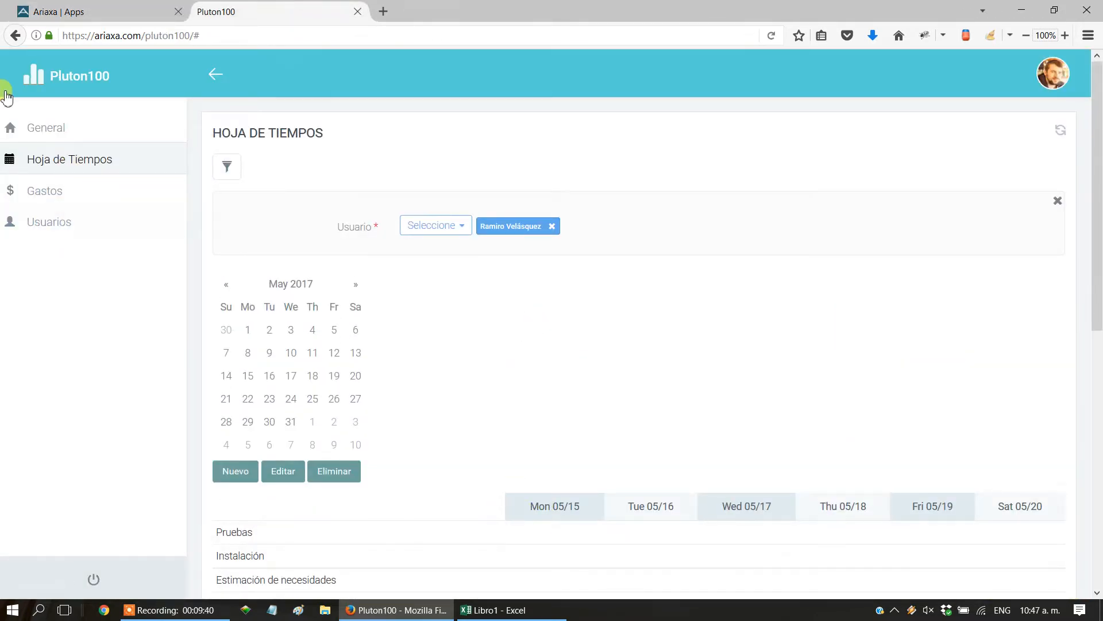
{"action": "left_click", "coordinate": [46, 165]}
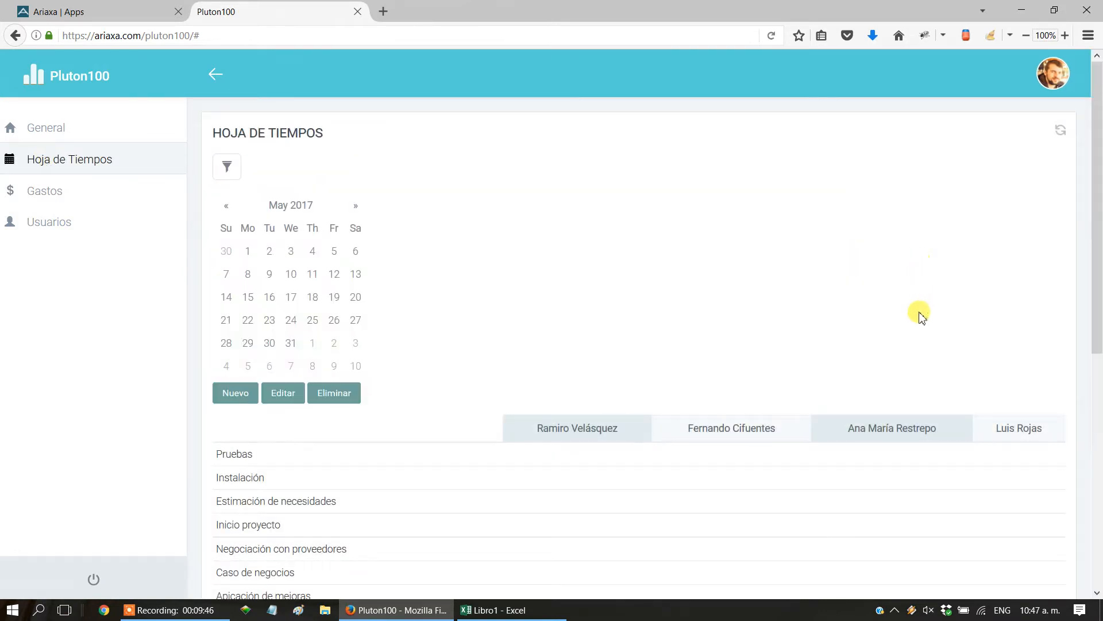
{"action": "scroll", "coordinate": [918, 315], "scroll_direction": "down", "scroll_amount": 3}
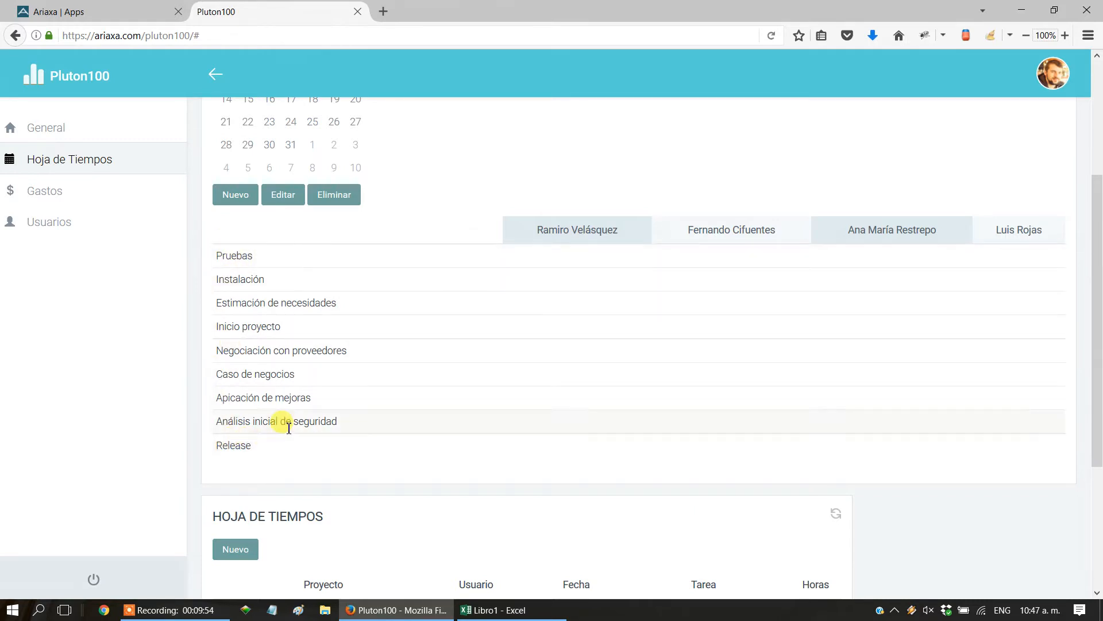
Select May 30, 2017 as the grid's date, enter 10 hours for Pruebas in the third user's column, and save.
{"action": "scroll", "coordinate": [287, 423], "scroll_direction": "up", "scroll_amount": 2}
{"action": "left_click", "coordinate": [269, 211]}
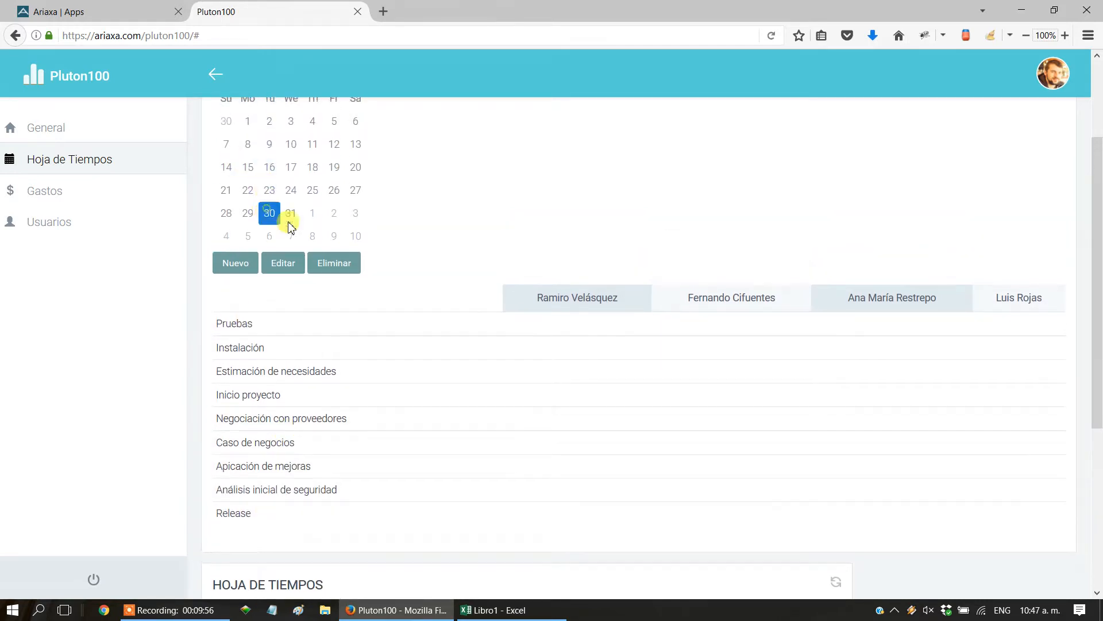
{"action": "scroll", "coordinate": [529, 307], "scroll_direction": "up", "scroll_amount": 1}
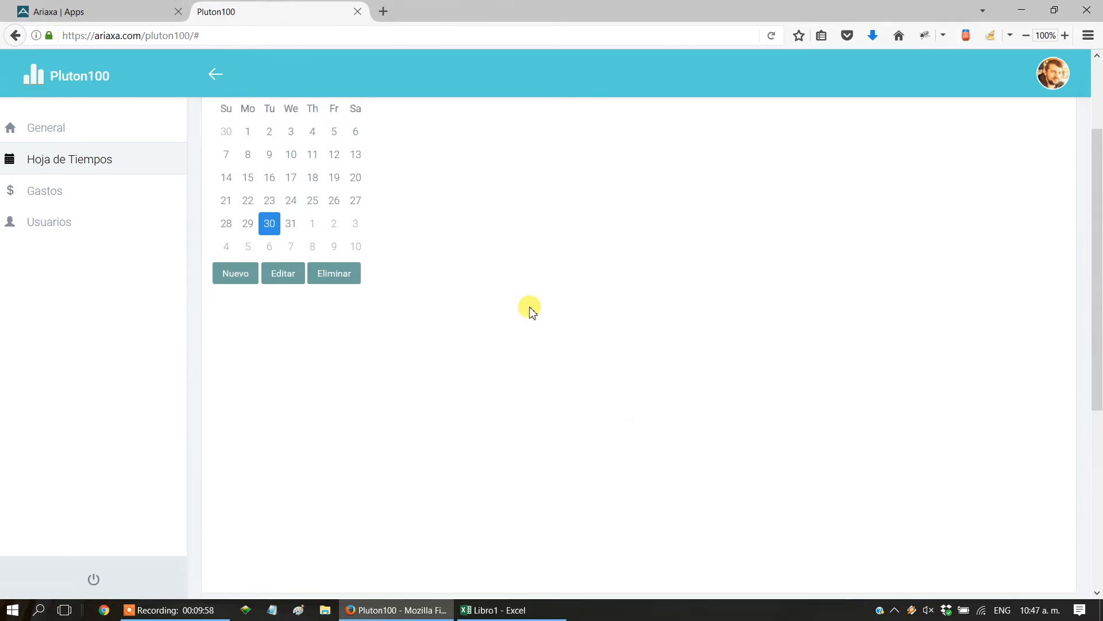
{"action": "scroll", "coordinate": [529, 307], "scroll_direction": "down", "scroll_amount": 1}
{"action": "left_click", "coordinate": [281, 262]}
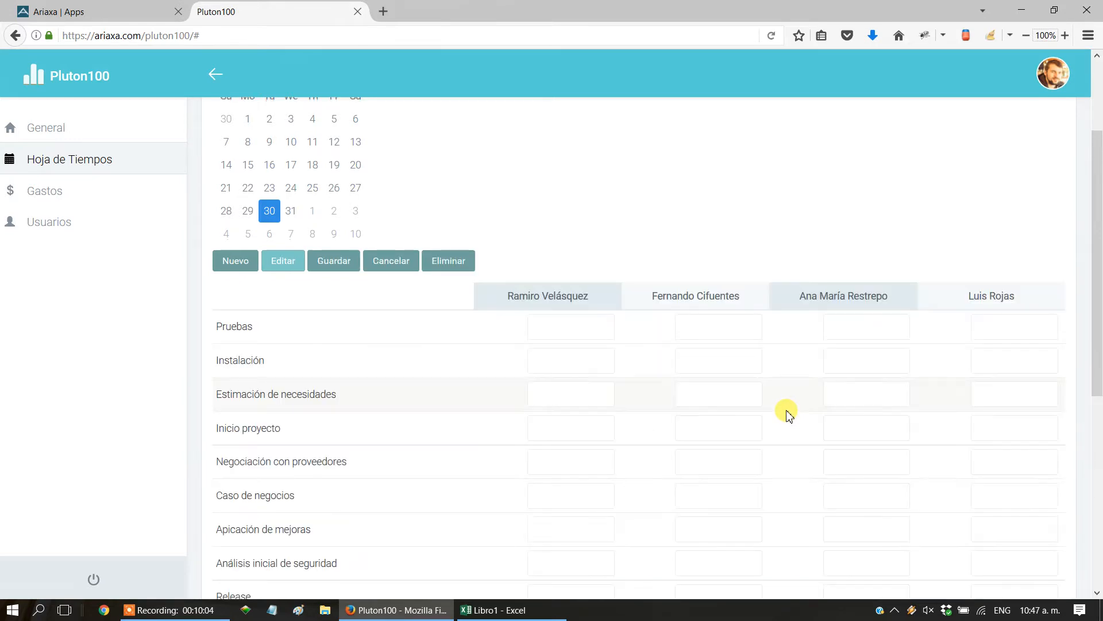
{"action": "left_click", "coordinate": [853, 319]}
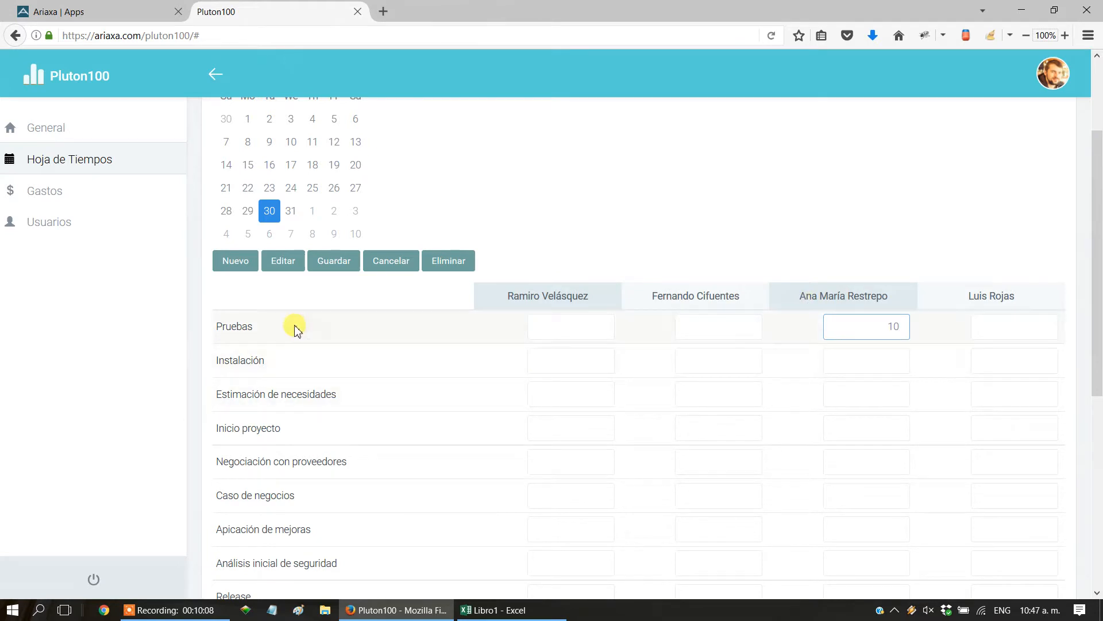
{"action": "scroll", "coordinate": [689, 190], "scroll_direction": "up", "scroll_amount": 2}
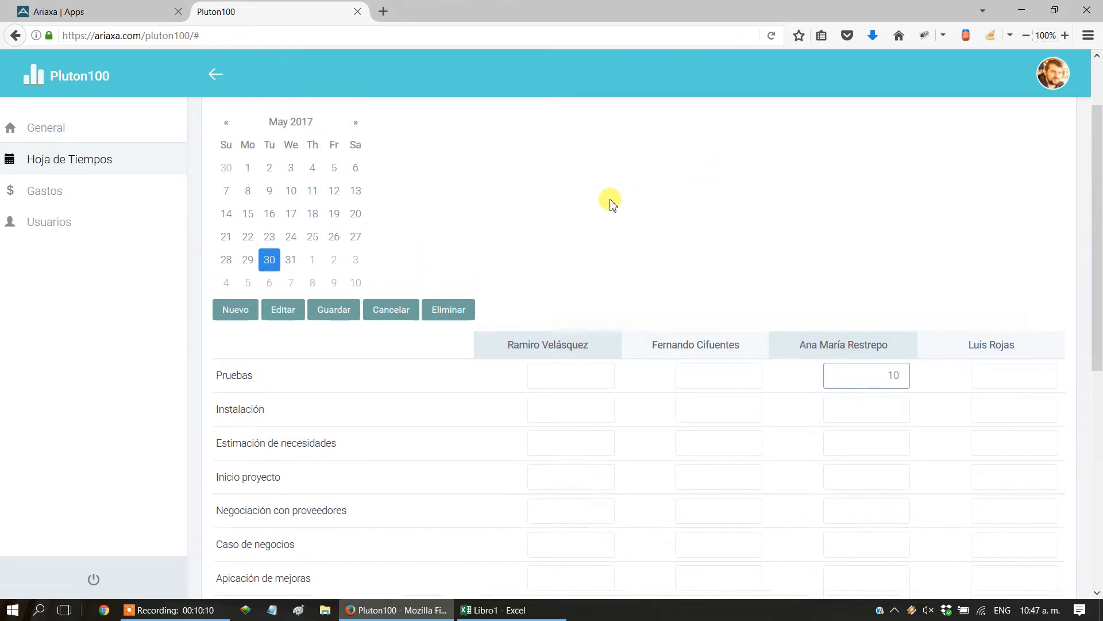
{"action": "left_click", "coordinate": [313, 331]}
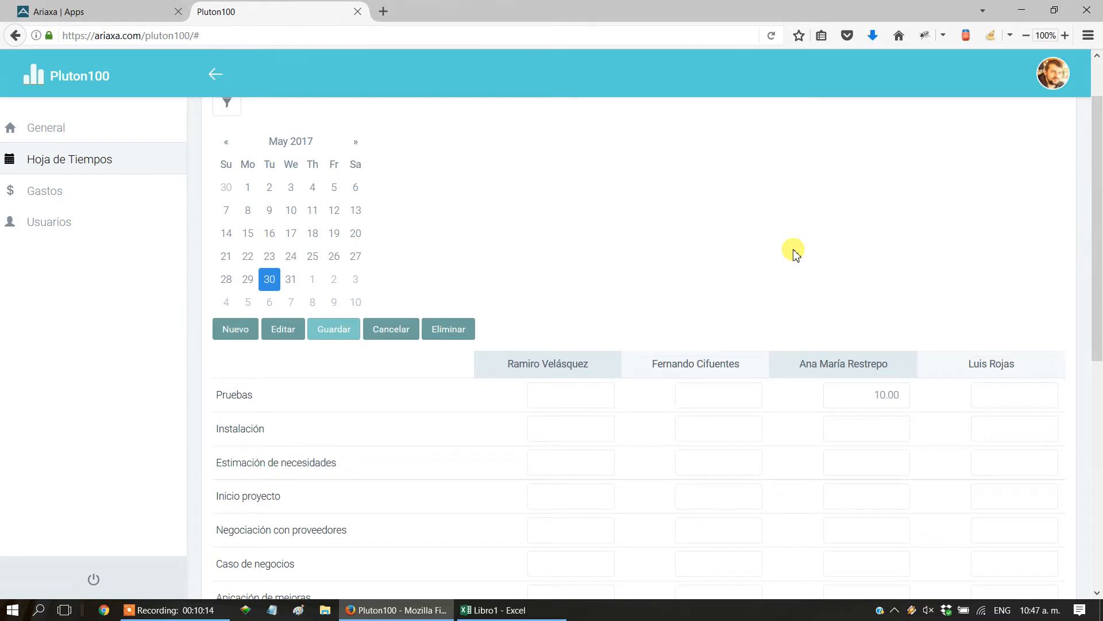
Refresh the record list, check the new Pruebas entry's user, date, task and hours, and review the task-by-user grid above it.
{"action": "scroll", "coordinate": [793, 252], "scroll_direction": "down", "scroll_amount": 5}
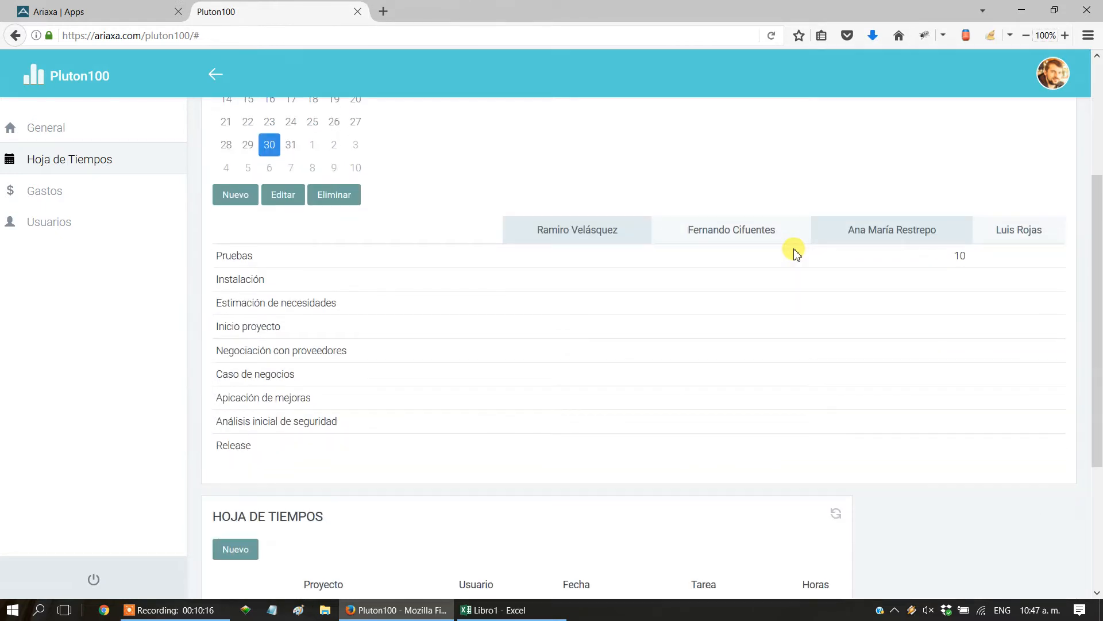
{"action": "left_click", "coordinate": [836, 315]}
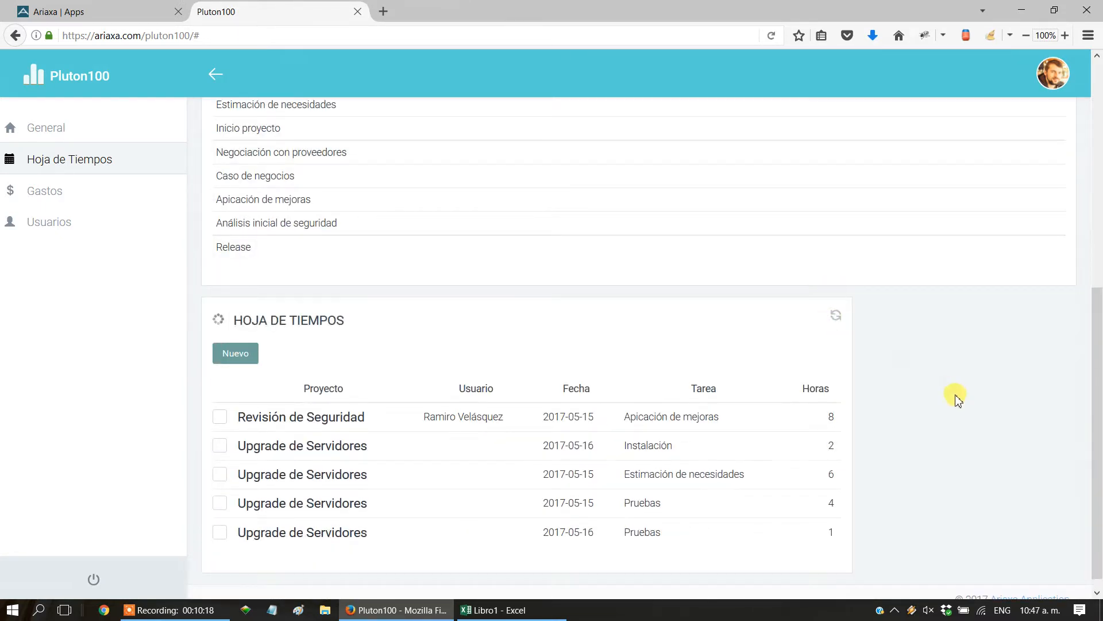
{"action": "scroll", "coordinate": [954, 394], "scroll_direction": "down", "scroll_amount": 2}
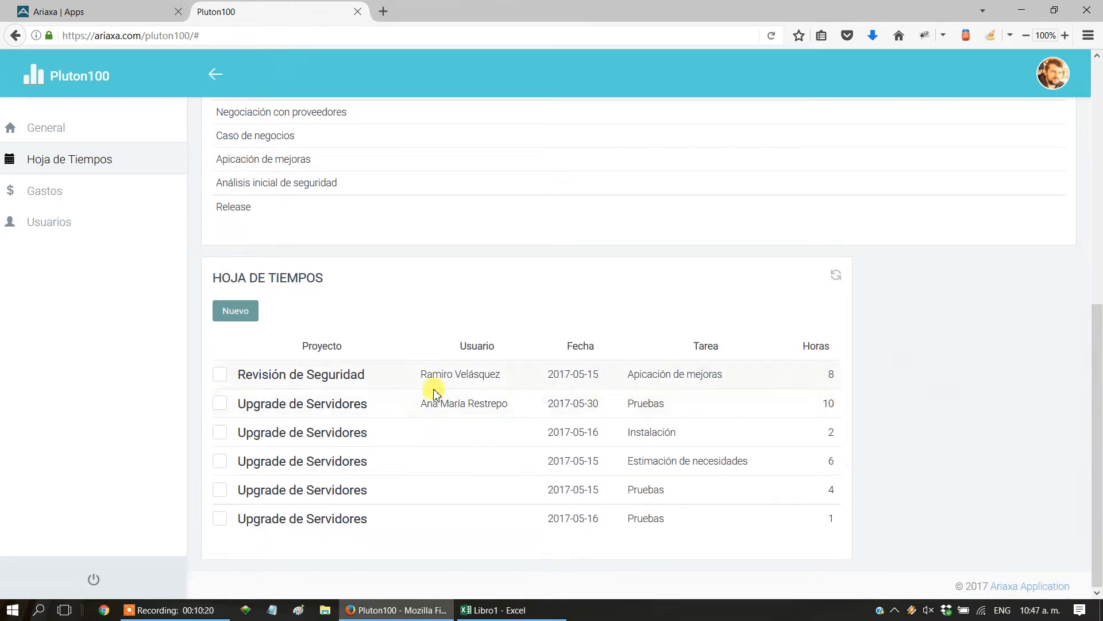
{"action": "left_click_drag", "start_coordinate": [587, 407], "coordinate": [681, 406]}
{"action": "left_click", "coordinate": [825, 404]}
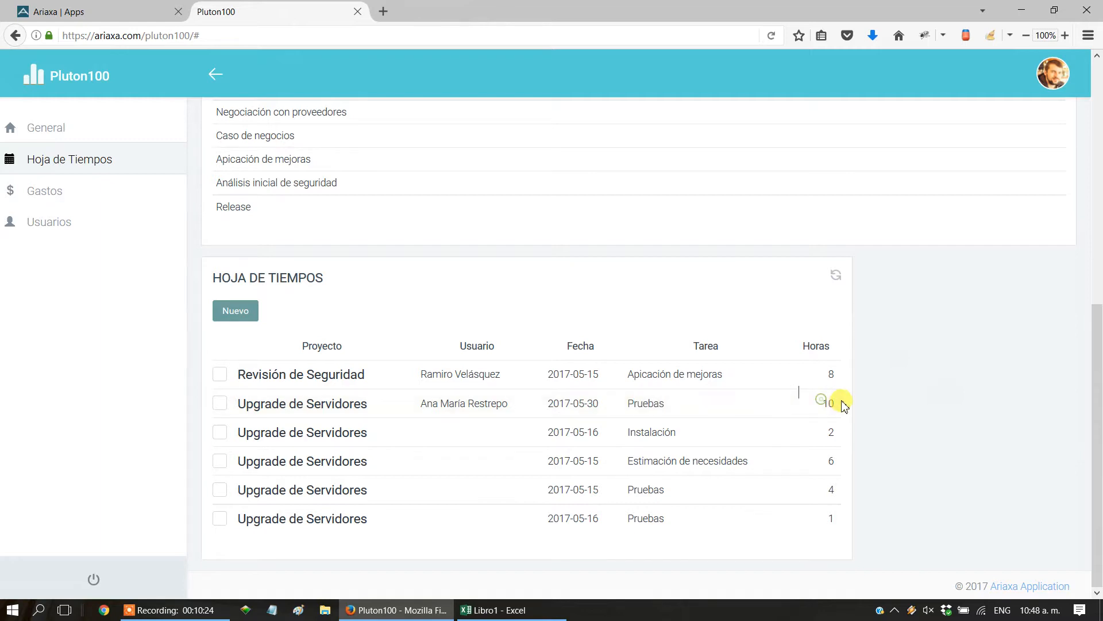
{"action": "left_click_drag", "start_coordinate": [1099, 435], "coordinate": [1099, 256]}
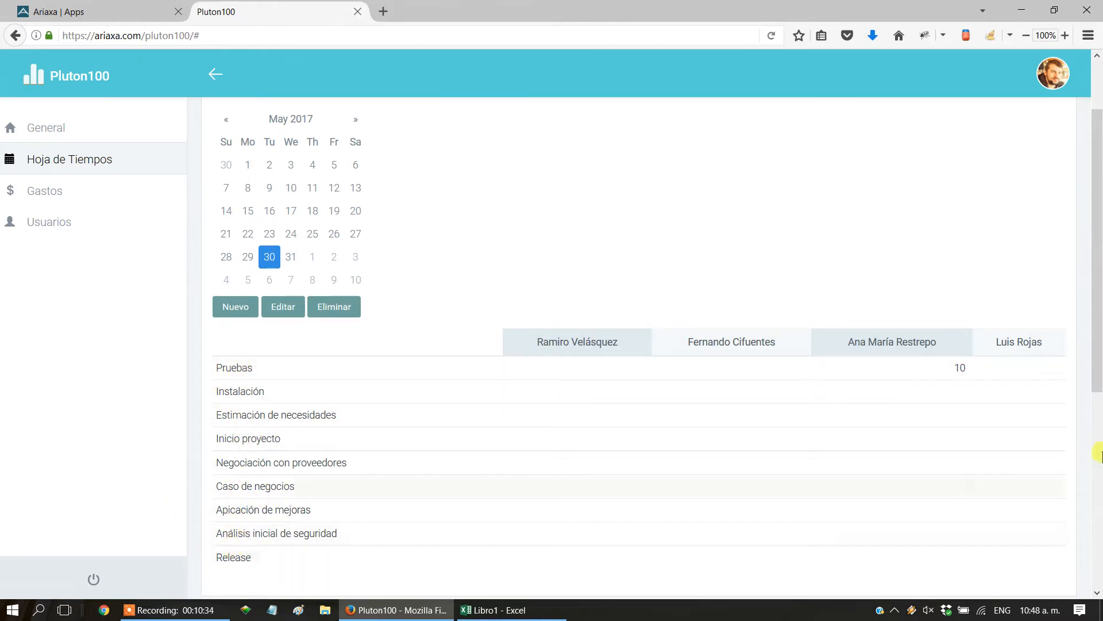
{"action": "left_click_drag", "start_coordinate": [1099, 363], "coordinate": [1099, 400]}
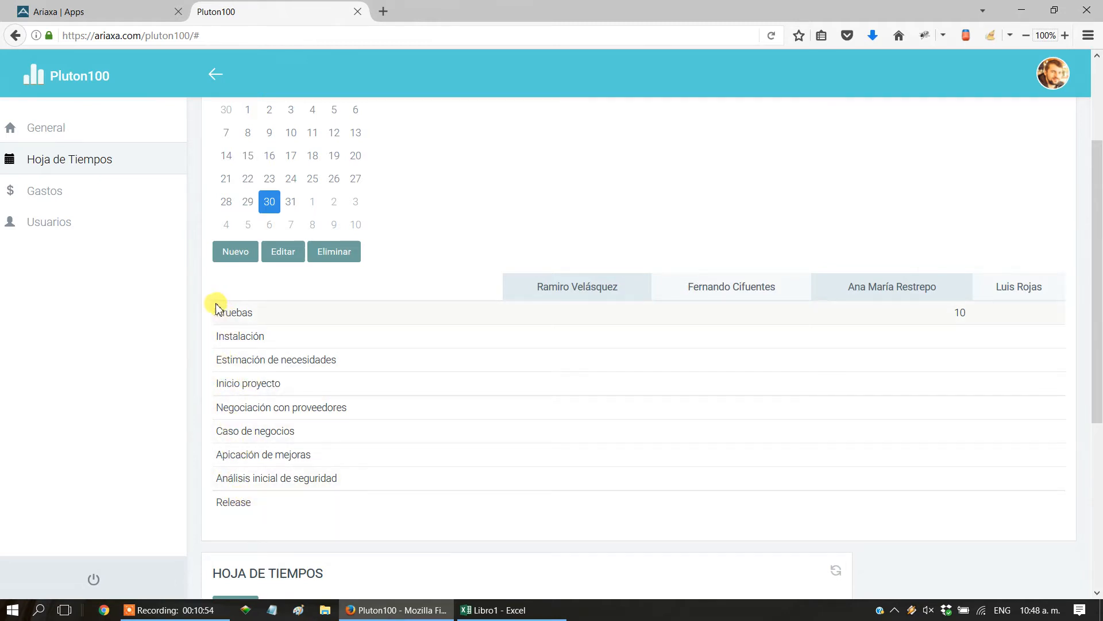
{"action": "left_click_drag", "start_coordinate": [1098, 396], "coordinate": [1097, 287]}
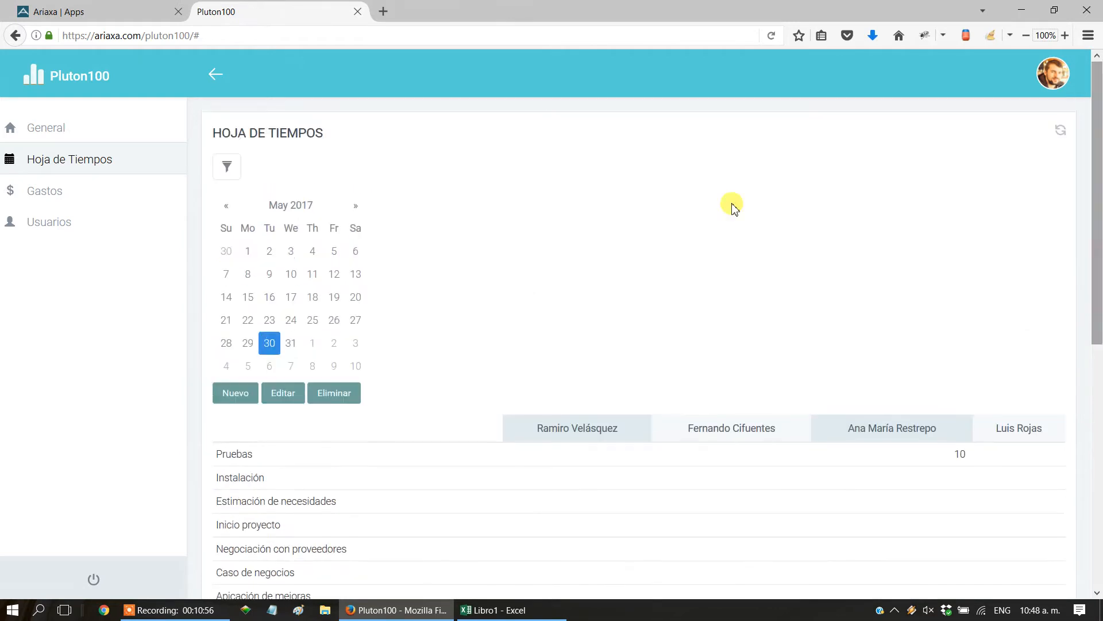
Switch to the Ariaxa configuration and review the options for the row field and for the view whose filter applies to the rows.
{"action": "left_click", "coordinate": [91, 17]}
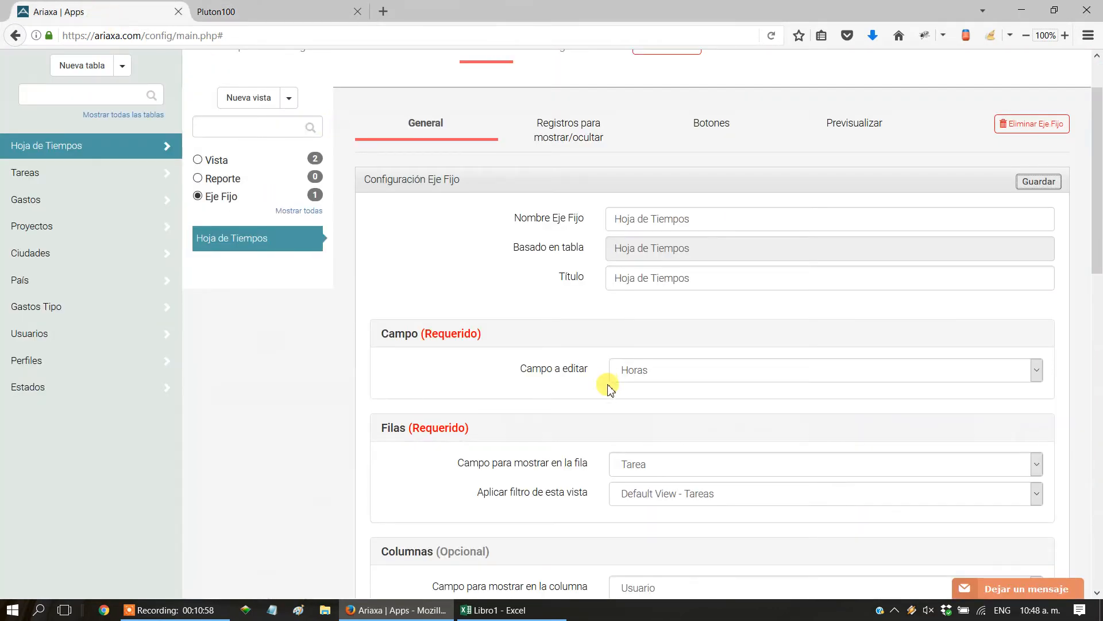
{"action": "left_click_drag", "start_coordinate": [1099, 207], "coordinate": [1099, 298]}
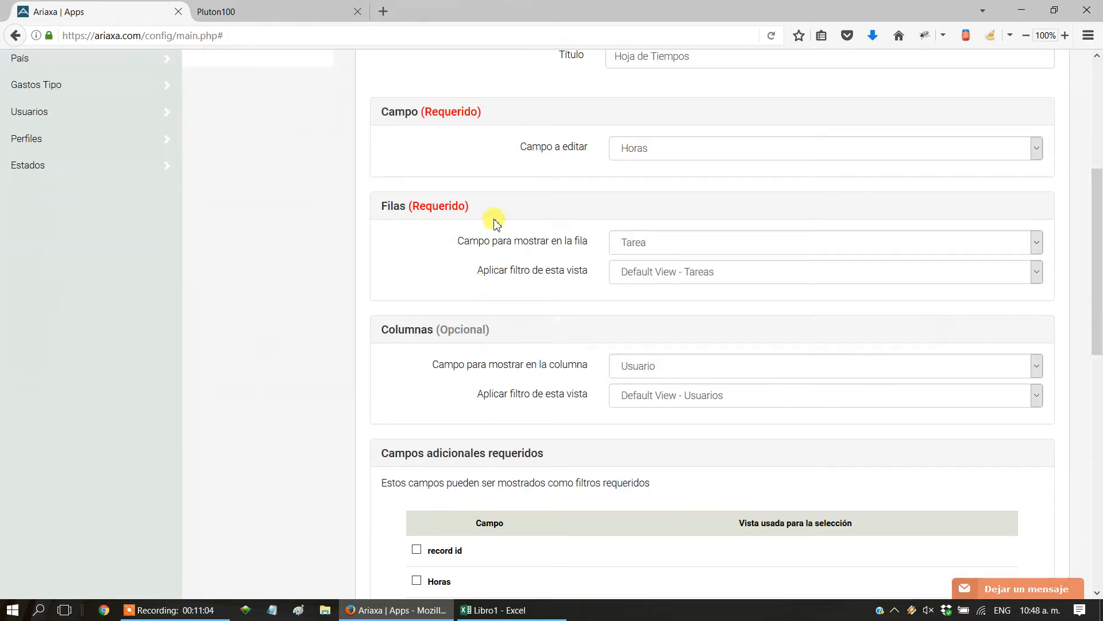
{"action": "left_click", "coordinate": [616, 245]}
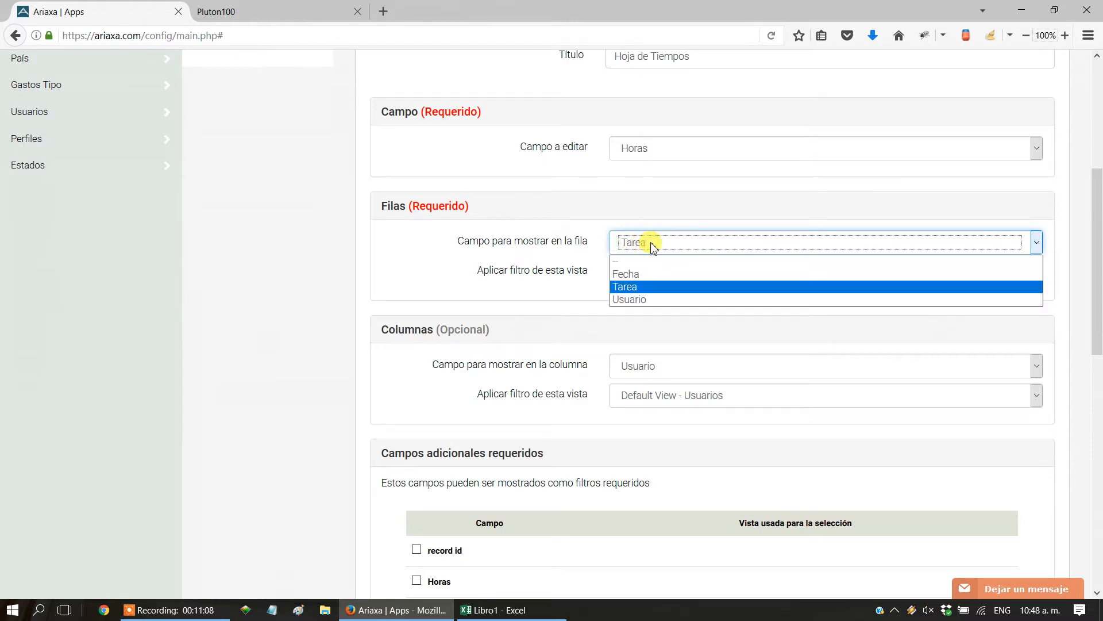
{"action": "left_click", "coordinate": [587, 246]}
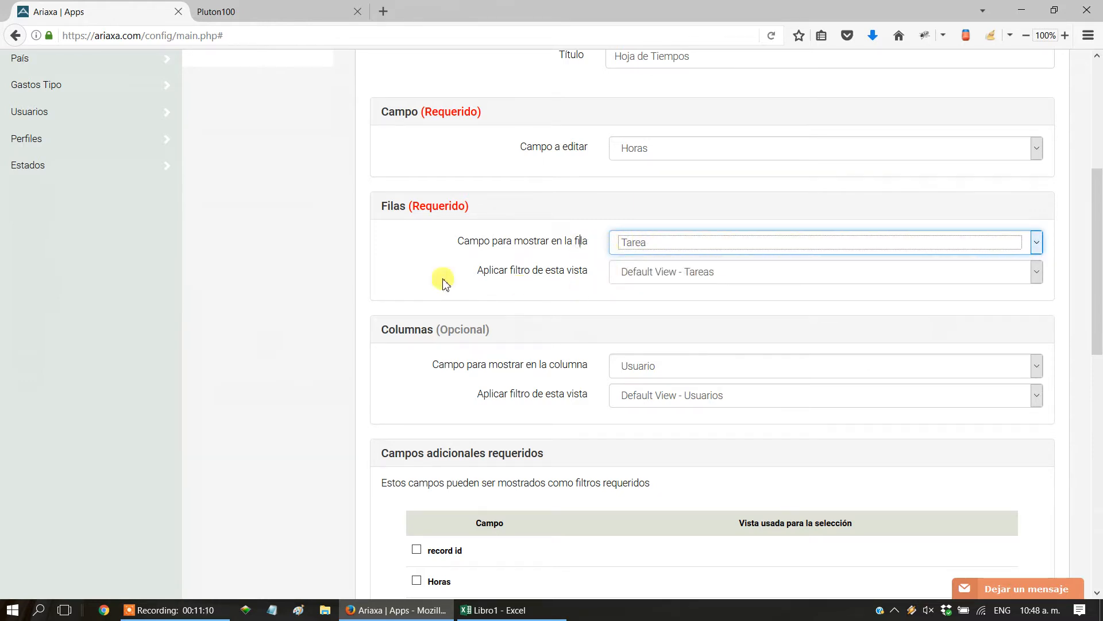
{"action": "left_click_drag", "start_coordinate": [480, 272], "coordinate": [584, 277]}
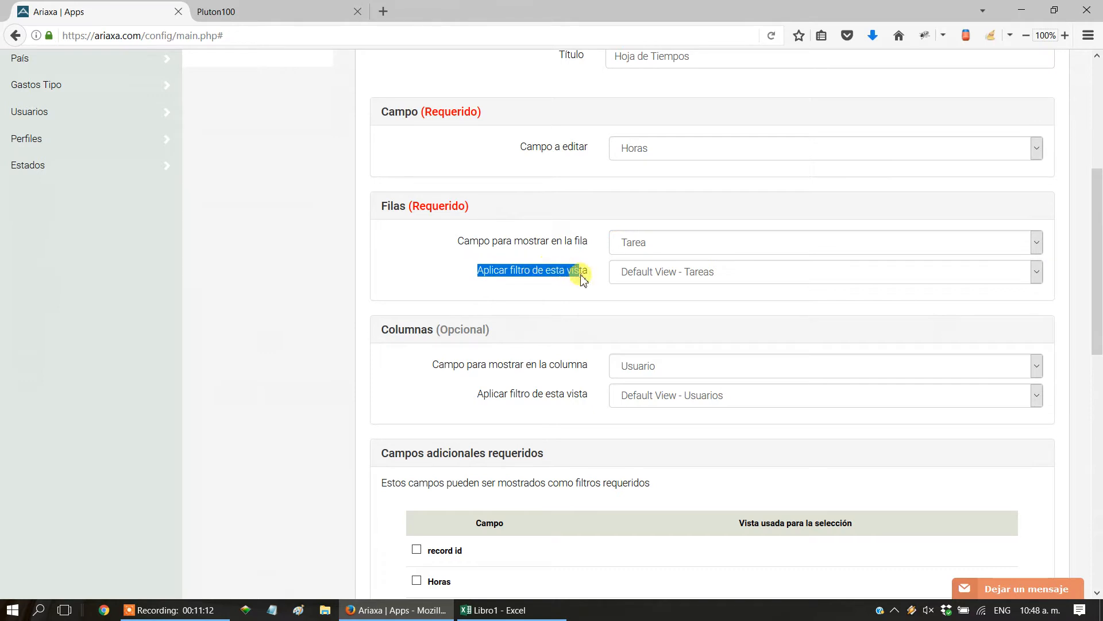
{"action": "left_click", "coordinate": [658, 279]}
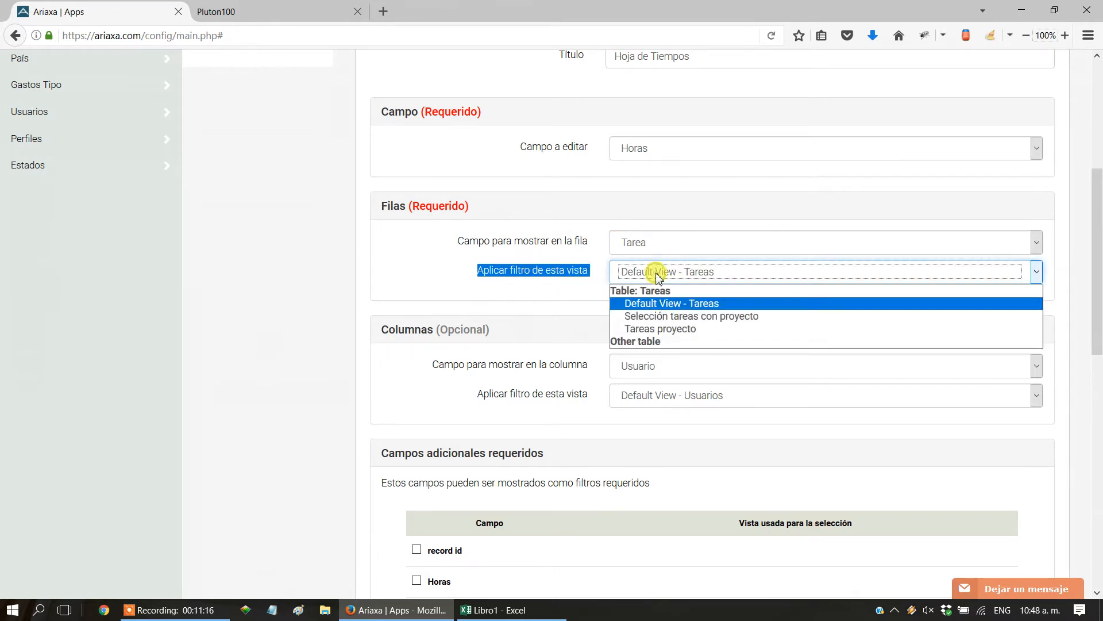
{"action": "left_click", "coordinate": [659, 276]}
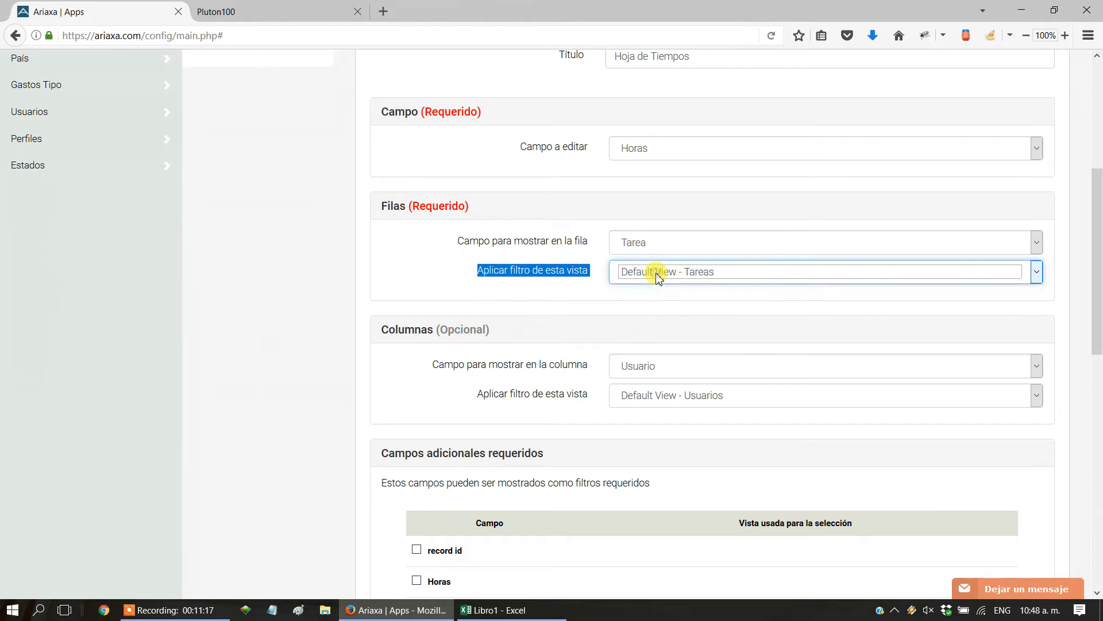
{"action": "left_click", "coordinate": [599, 287]}
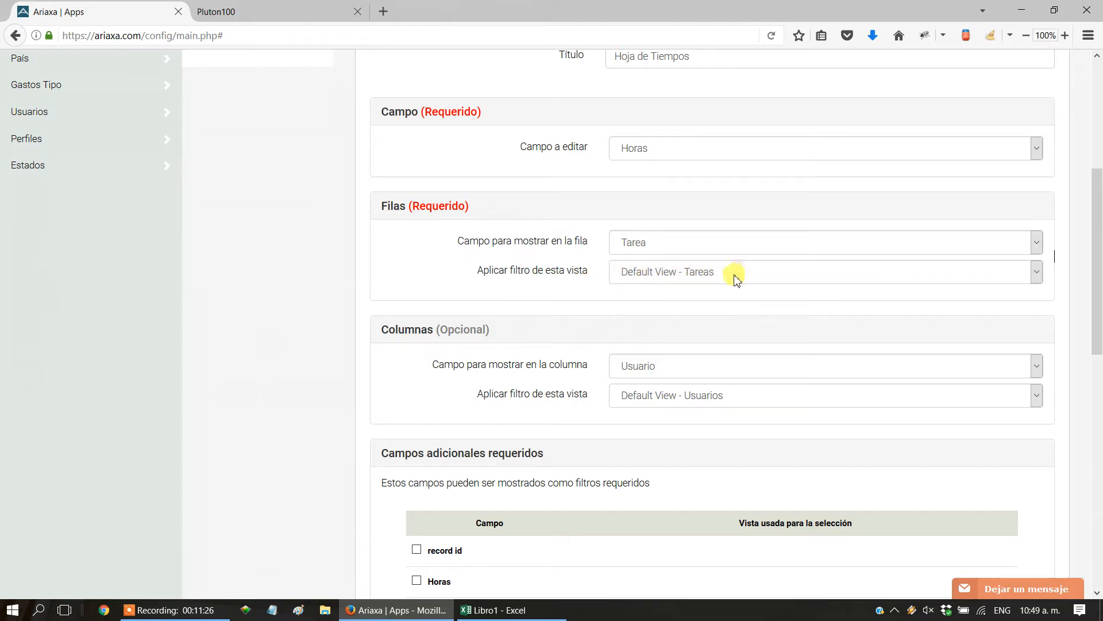
Open the filter and search settings of Default View - Tareas in the Tareas table.
{"action": "scroll", "coordinate": [217, 271], "scroll_direction": "up", "scroll_amount": 4}
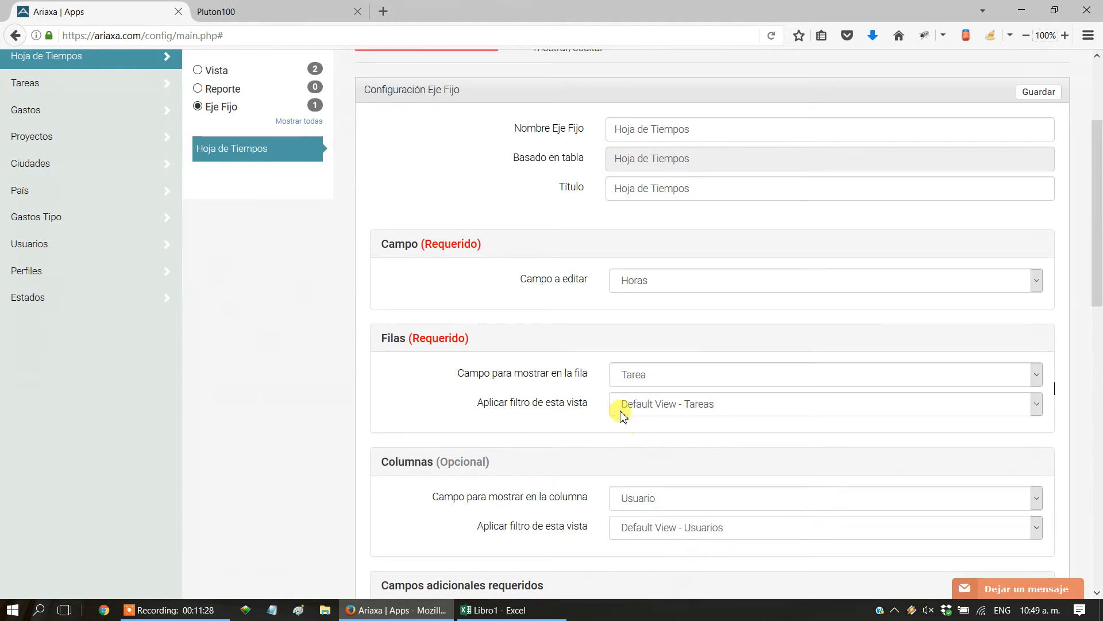
{"action": "scroll", "coordinate": [475, 415], "scroll_direction": "up", "scroll_amount": 5}
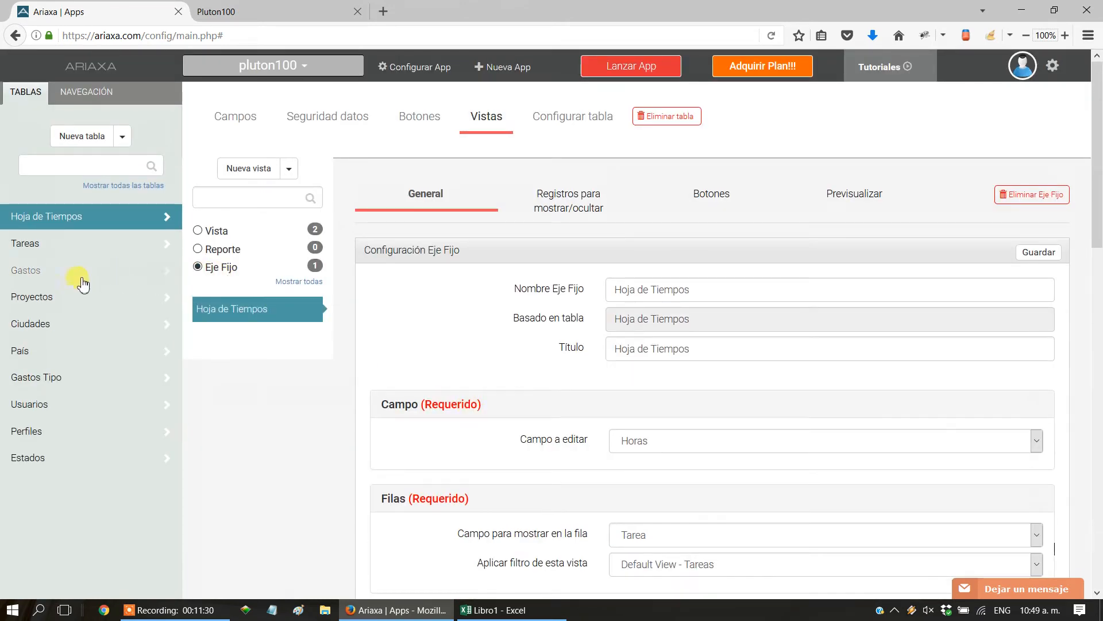
{"action": "left_click", "coordinate": [28, 253]}
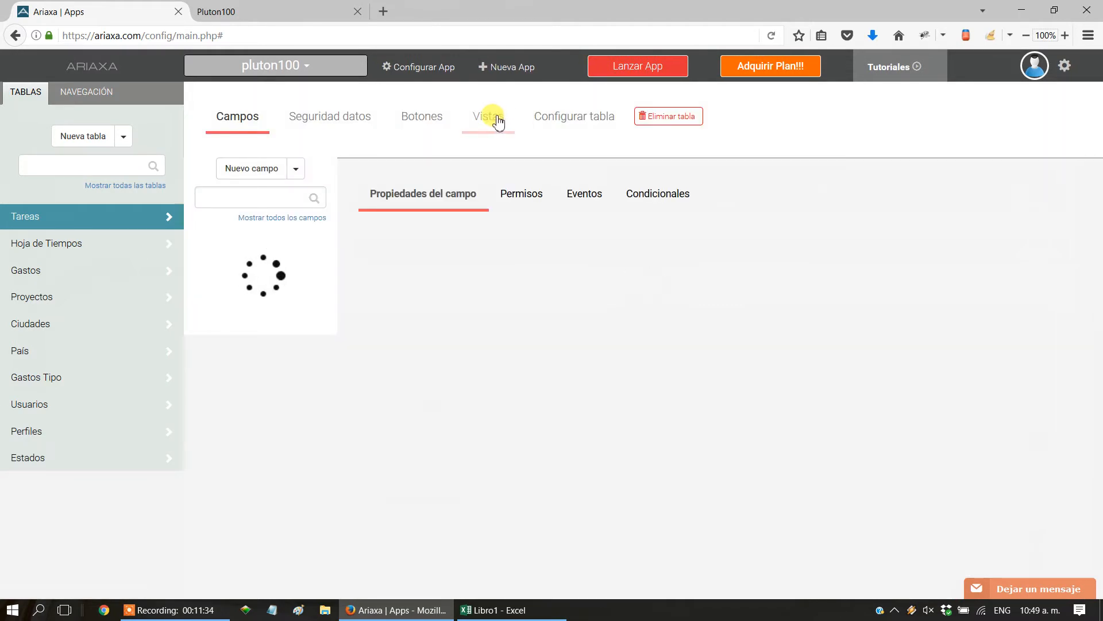
{"action": "left_click", "coordinate": [489, 116]}
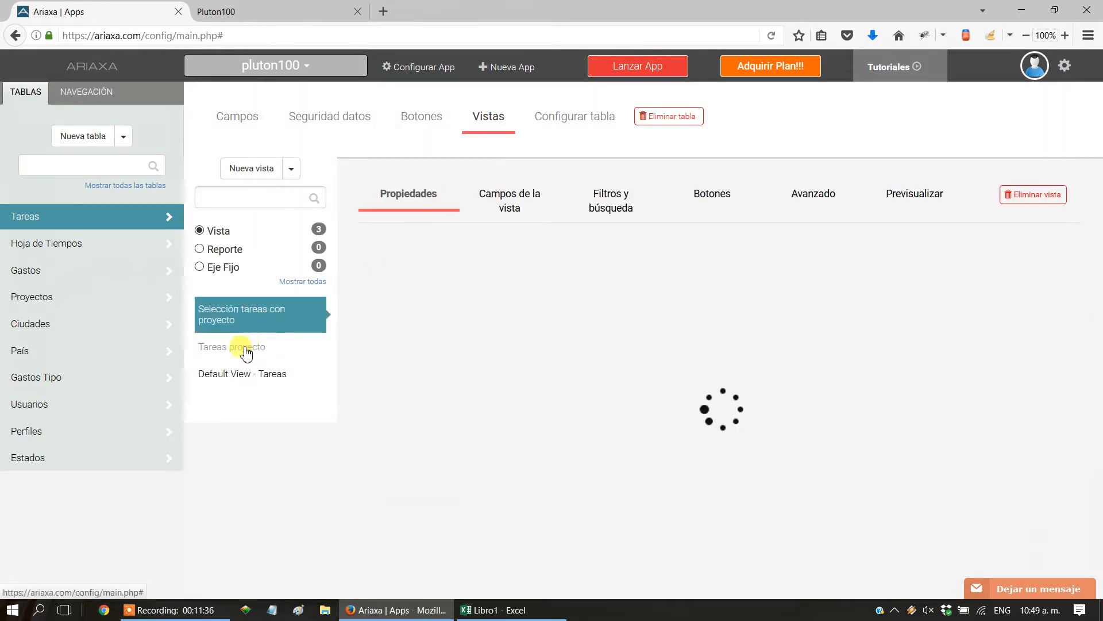
{"action": "left_click", "coordinate": [232, 374]}
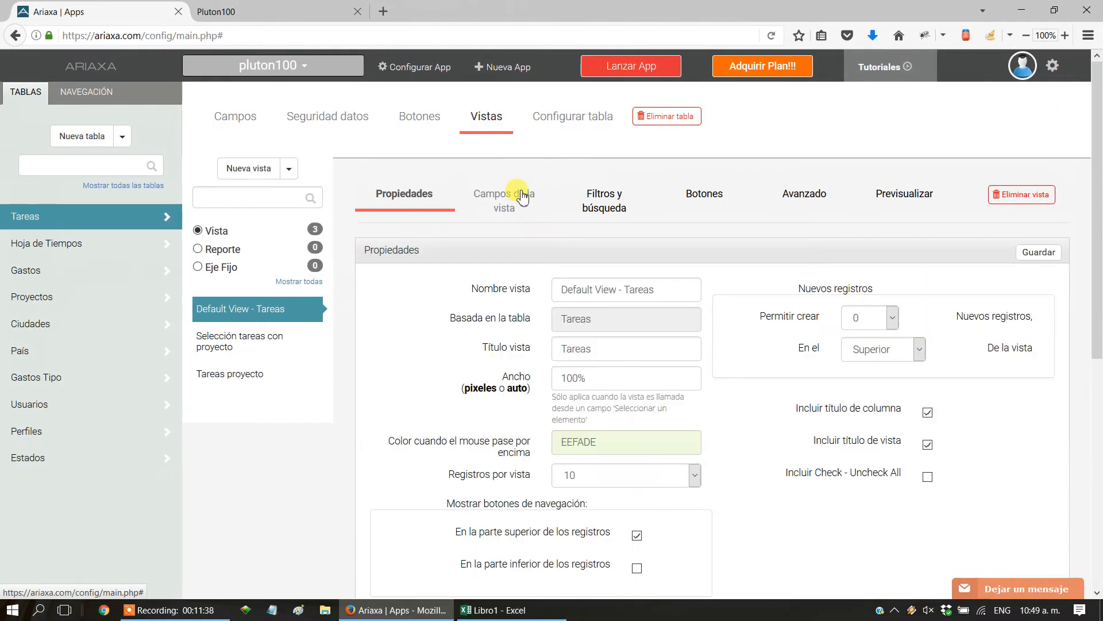
{"action": "left_click", "coordinate": [614, 198]}
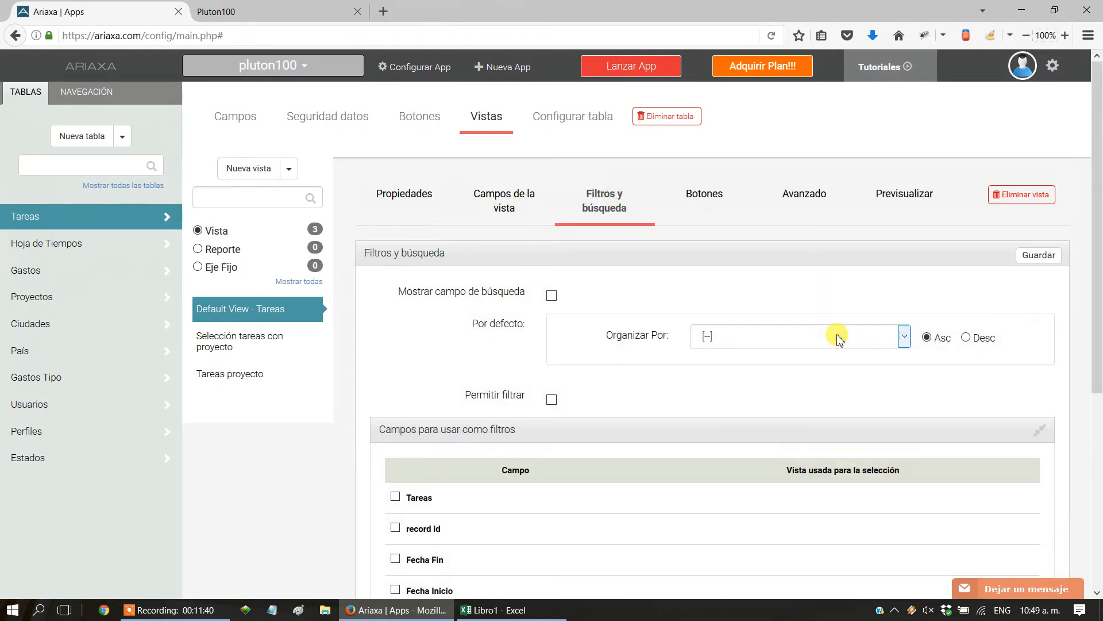
Allow filtering in Default View - Tareas, enable Proyecto as a filter field with Vista de proyecto, and save.
{"action": "scroll", "coordinate": [584, 382], "scroll_direction": "down", "scroll_amount": 2}
{"action": "scroll", "coordinate": [581, 368], "scroll_direction": "down", "scroll_amount": 4}
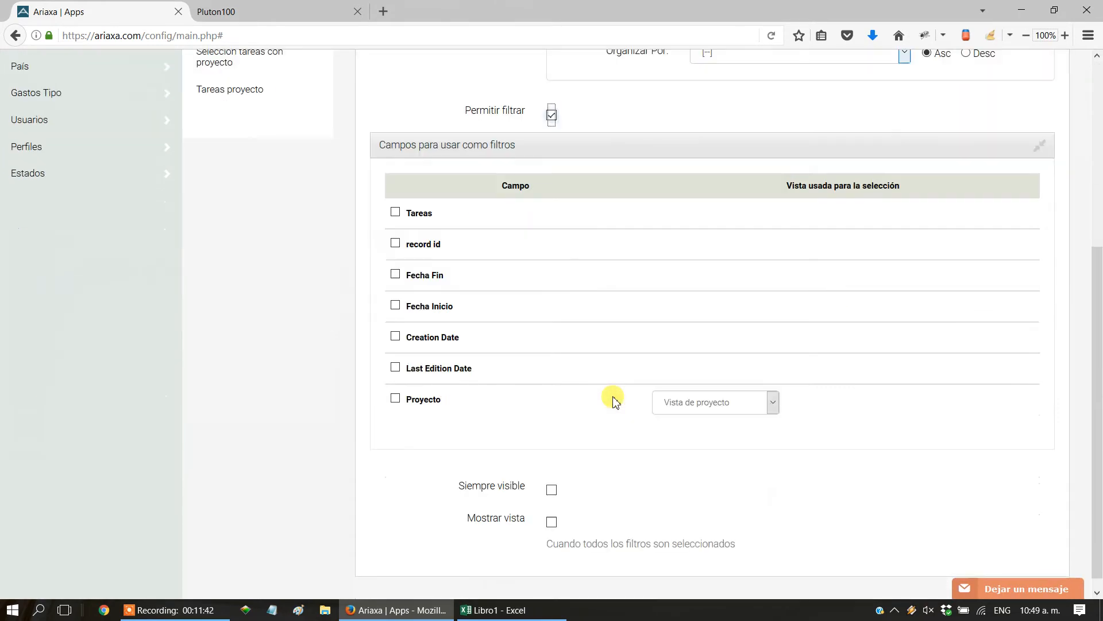
{"action": "left_click", "coordinate": [395, 385]}
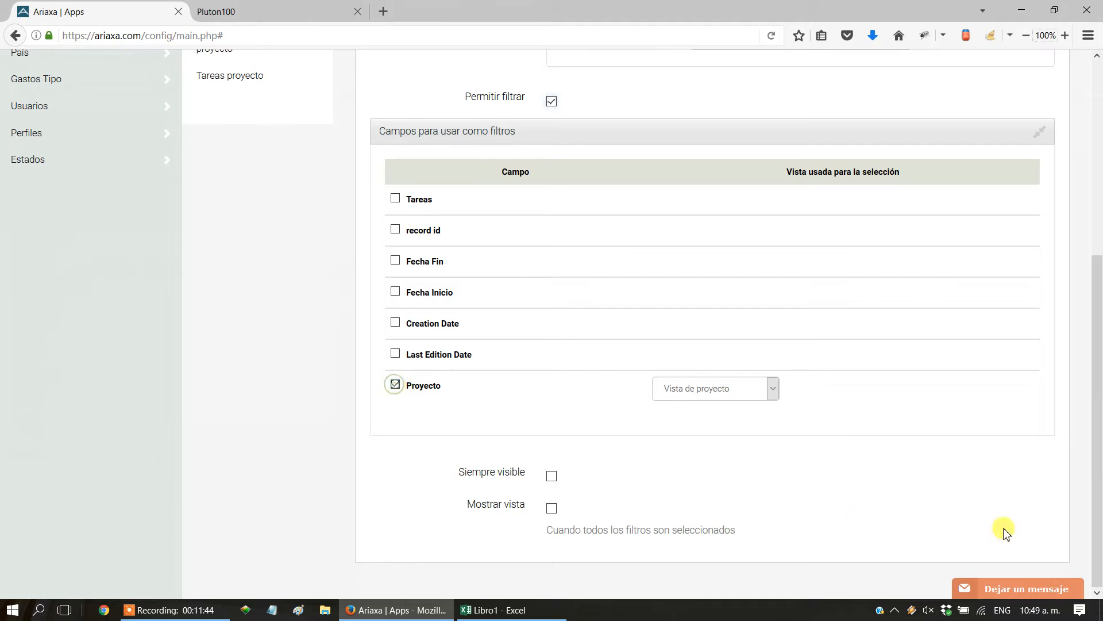
{"action": "left_click", "coordinate": [730, 399]}
{"action": "left_click", "coordinate": [729, 401]}
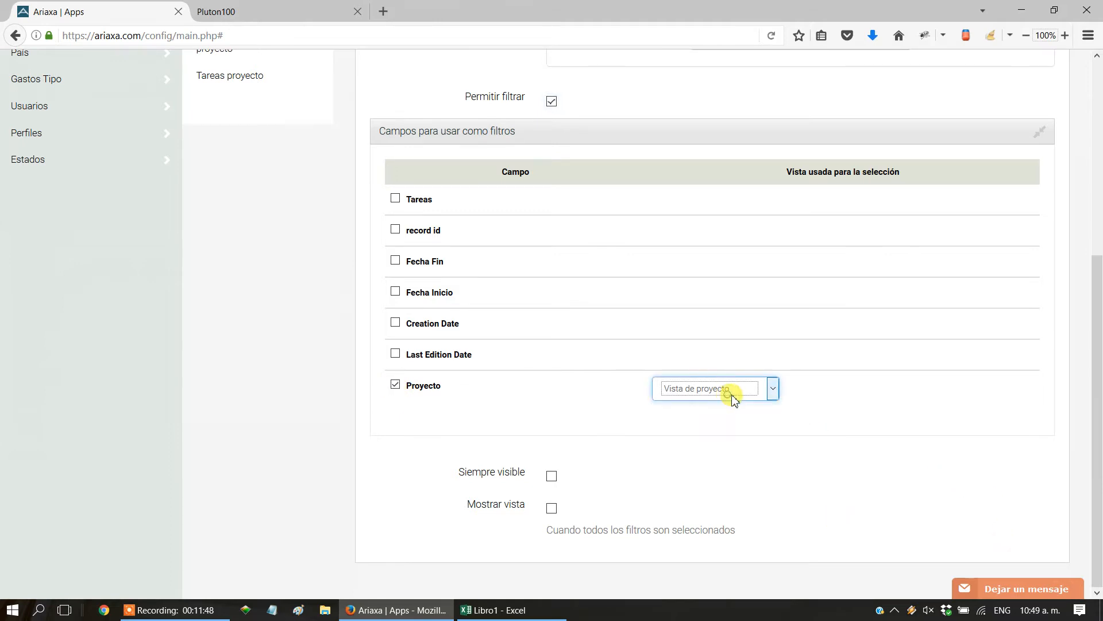
{"action": "scroll", "coordinate": [1013, 362], "scroll_direction": "up", "scroll_amount": 5}
{"action": "left_click", "coordinate": [1051, 224]}
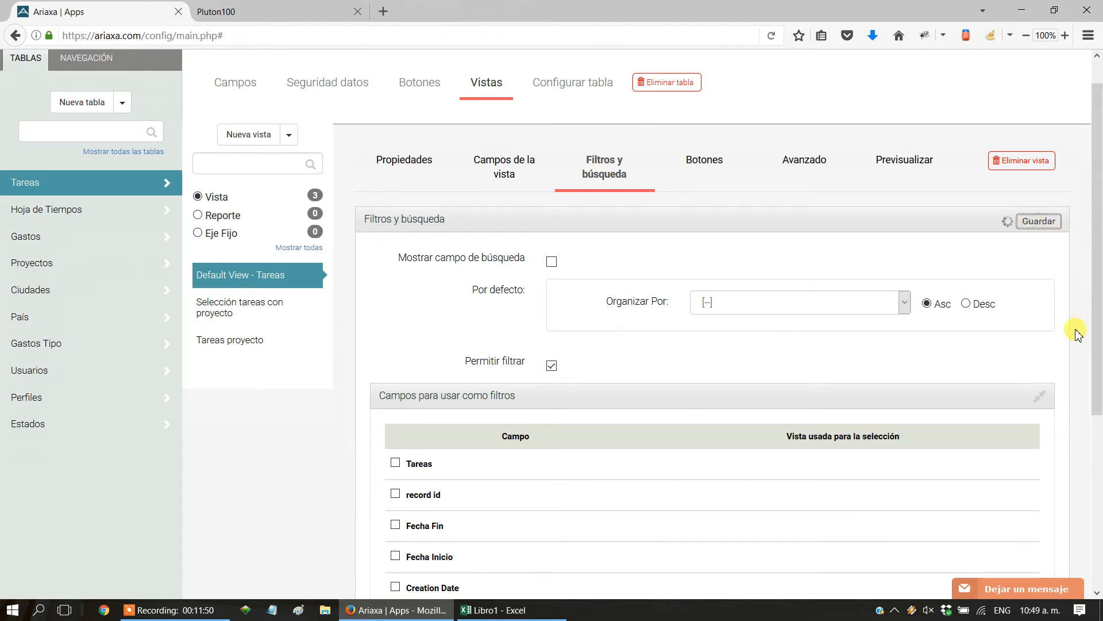
Return to the Hoja de Tiempos Eje Fijo, check that its rows use the Default View - Tareas filter, and save the configuration.
{"action": "scroll", "coordinate": [448, 296], "scroll_direction": "up", "scroll_amount": 1}
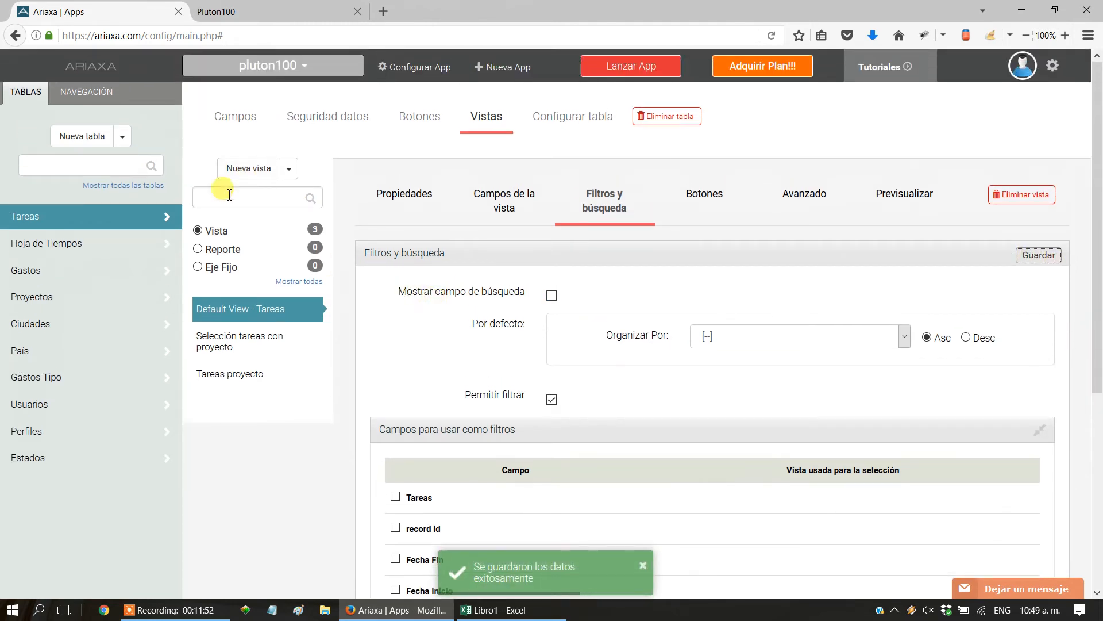
{"action": "left_click", "coordinate": [71, 244]}
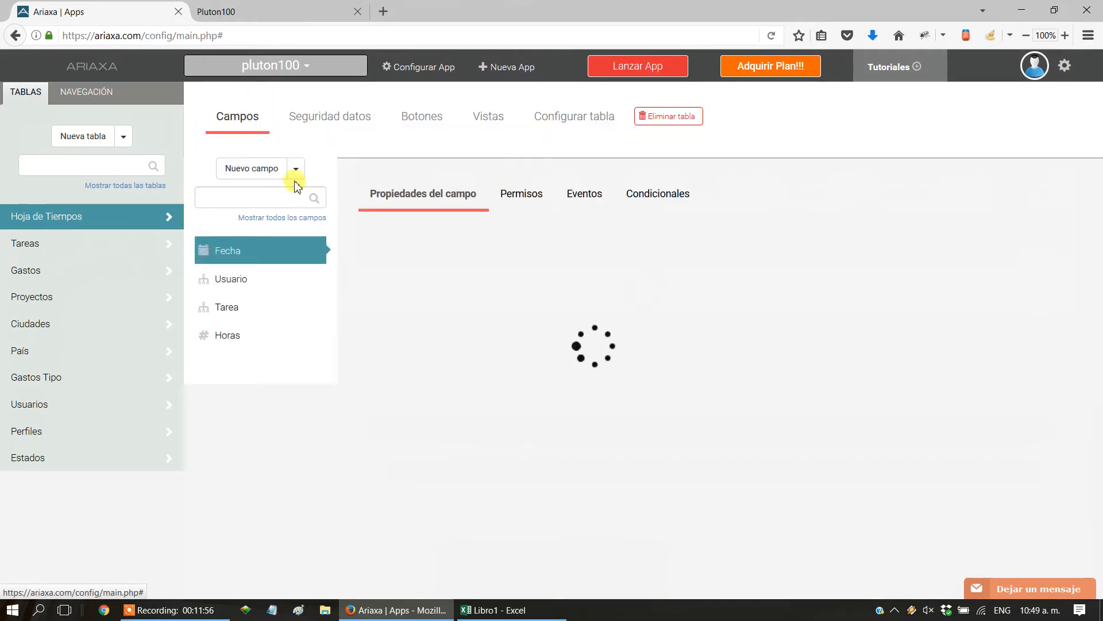
{"action": "left_click", "coordinate": [488, 116]}
{"action": "left_click", "coordinate": [198, 267]}
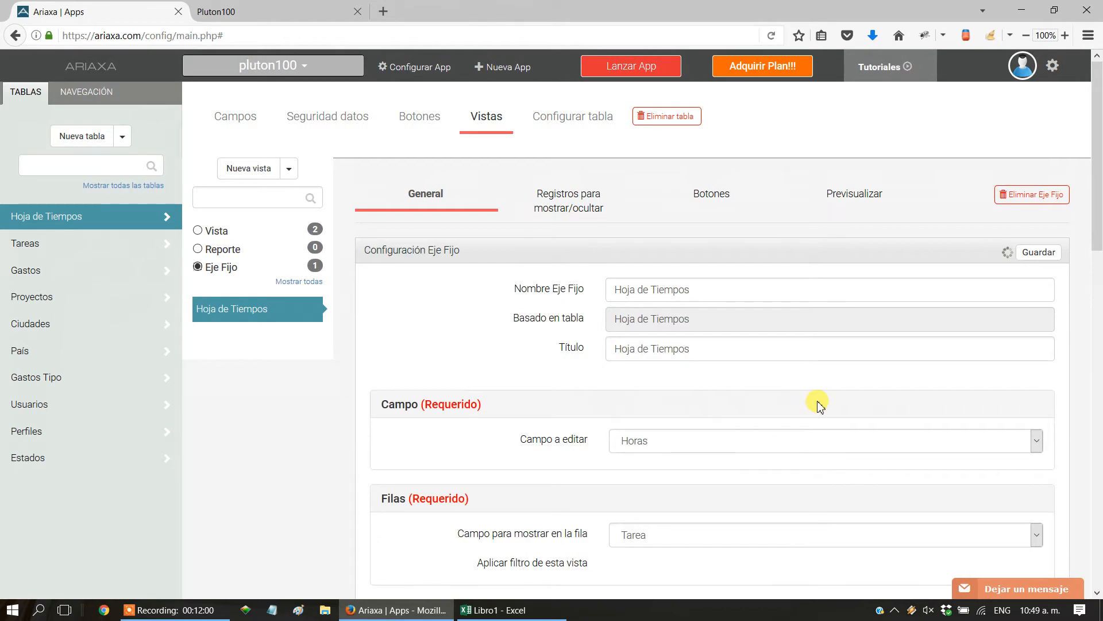
{"action": "scroll", "coordinate": [820, 405], "scroll_direction": "down", "scroll_amount": 3}
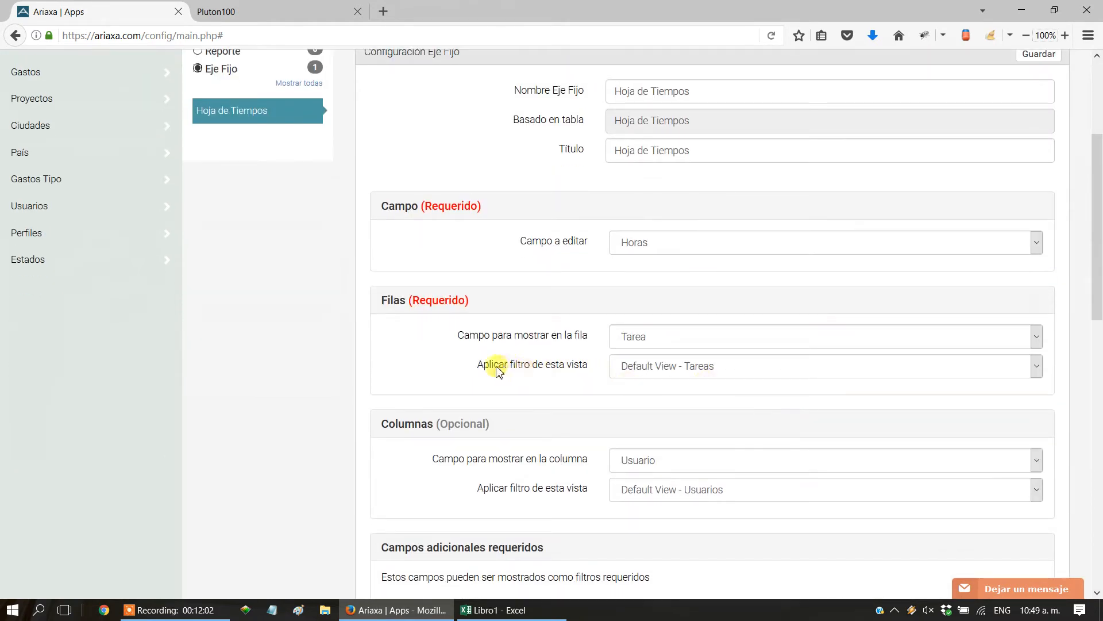
{"action": "left_click_drag", "start_coordinate": [492, 370], "coordinate": [583, 371]}
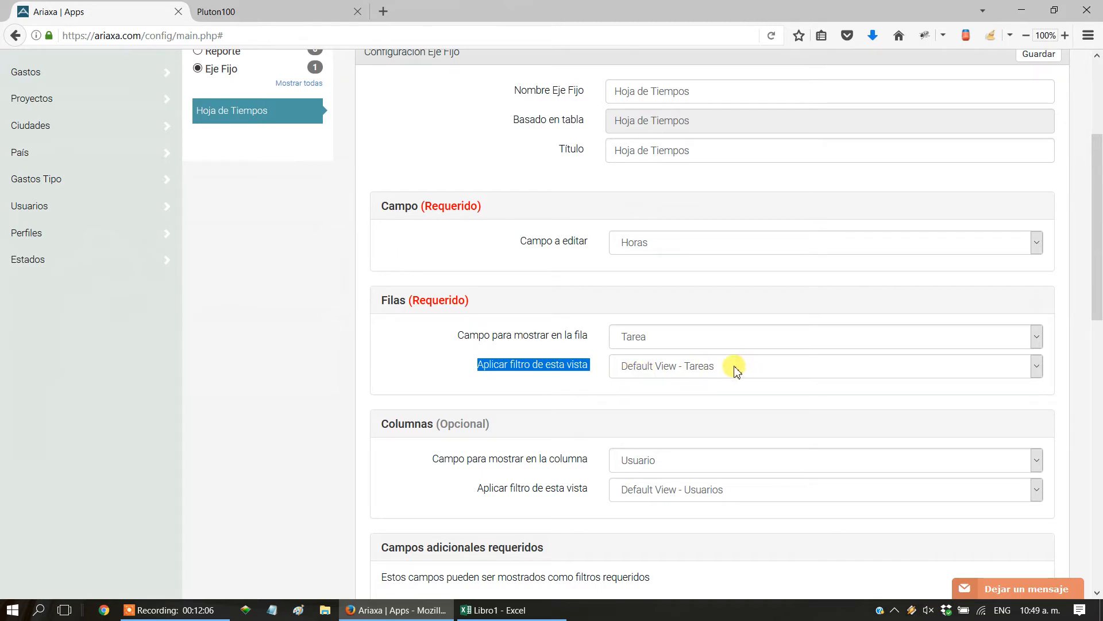
{"action": "left_click", "coordinate": [705, 396]}
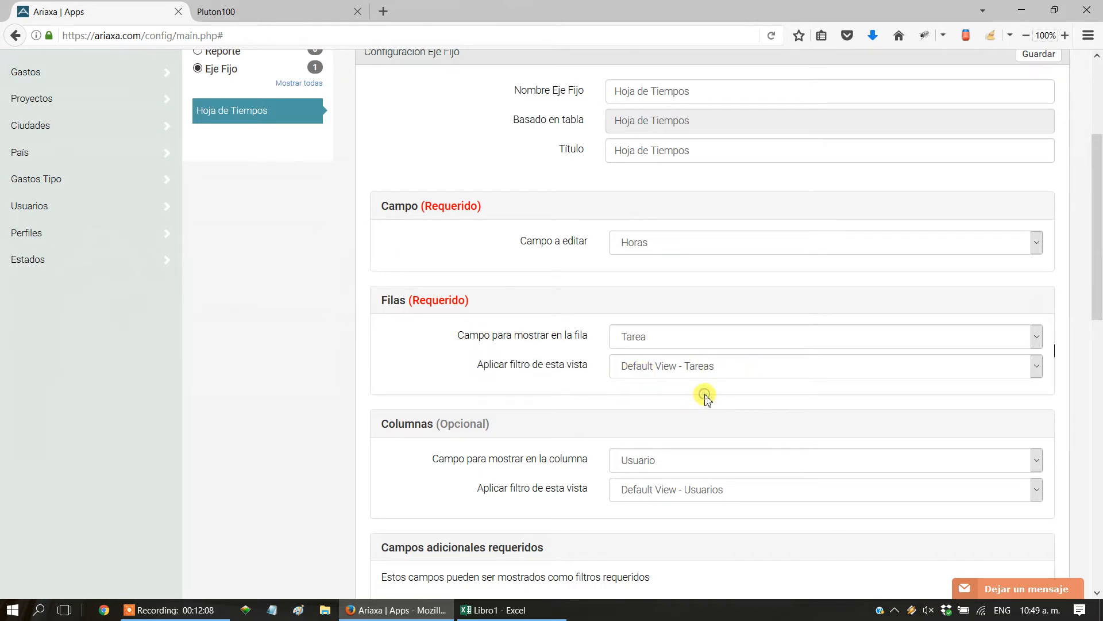
{"action": "scroll", "coordinate": [981, 396], "scroll_direction": "up", "scroll_amount": 2}
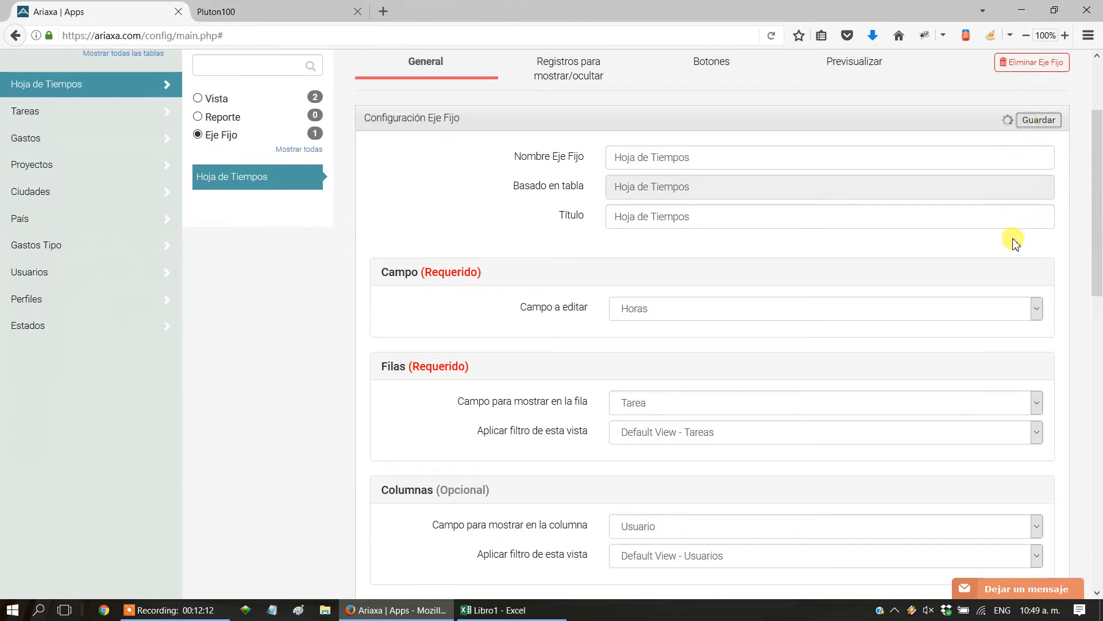
Switch to Pluton100, reload the Hoja de Tiempos page, and show the filters of the task grid.
{"action": "left_click", "coordinate": [237, 14]}
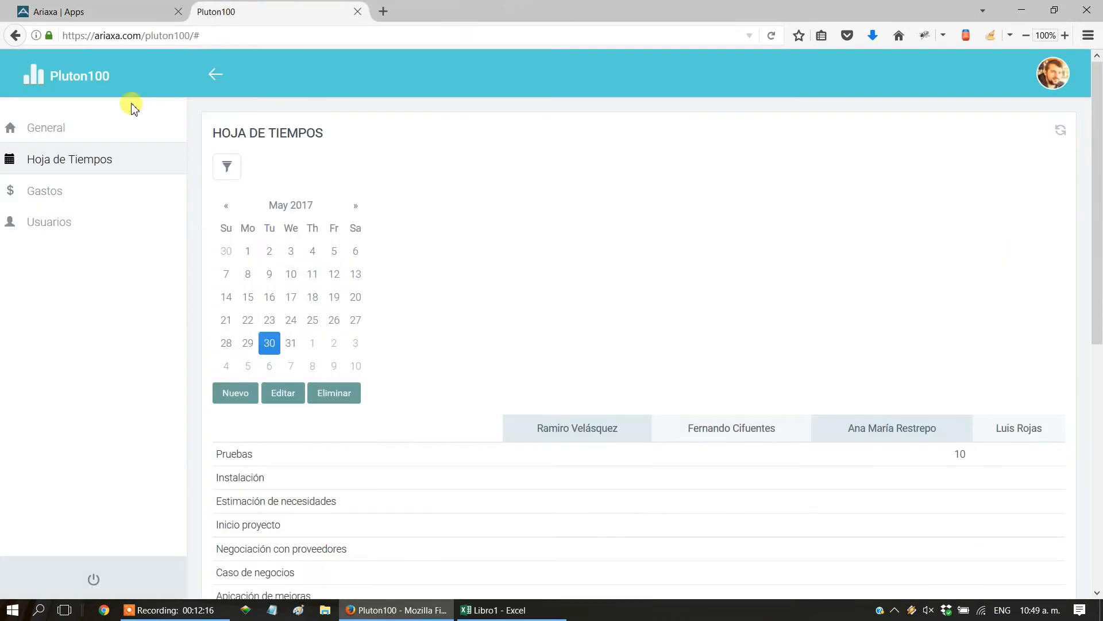
{"action": "left_click", "coordinate": [91, 162]}
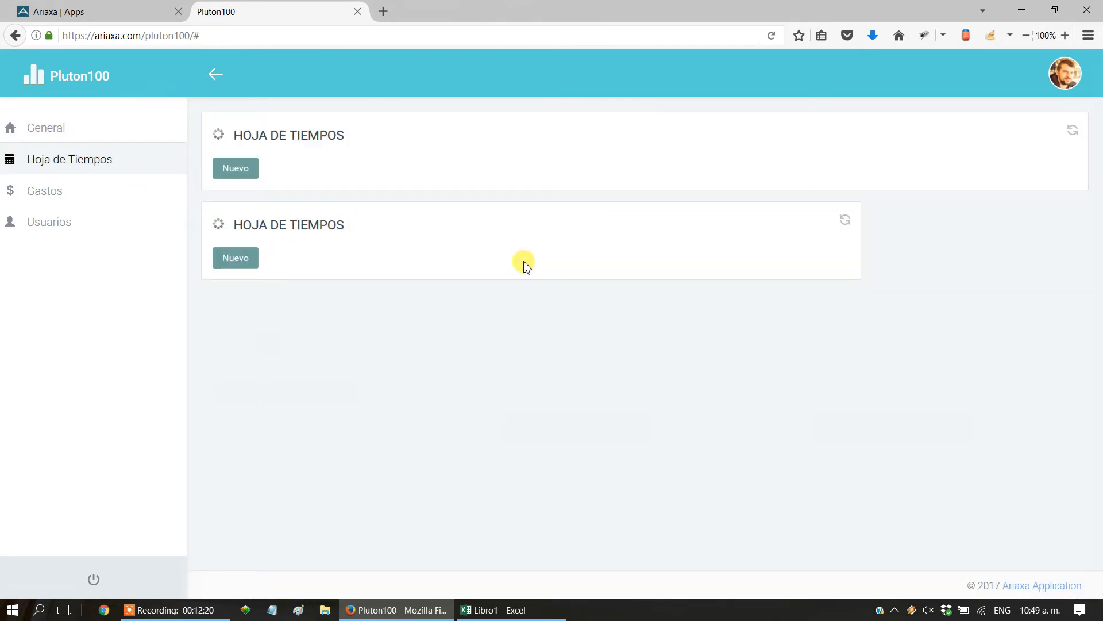
{"action": "scroll", "coordinate": [523, 296], "scroll_direction": "down", "scroll_amount": 3}
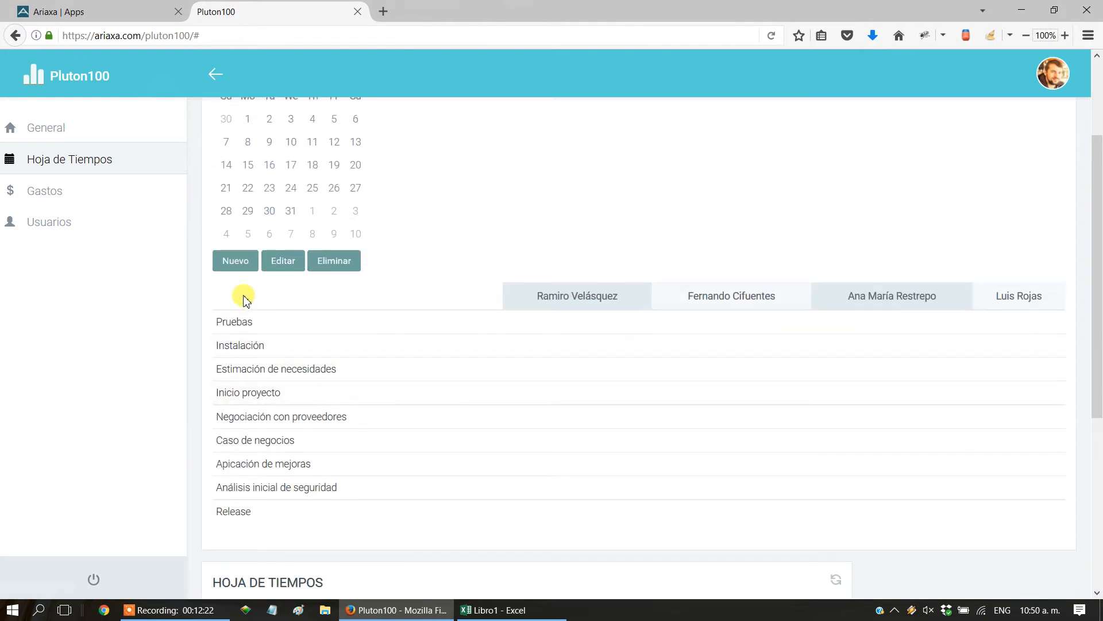
{"action": "scroll", "coordinate": [340, 421], "scroll_direction": "up", "scroll_amount": 1}
{"action": "scroll", "coordinate": [340, 421], "scroll_direction": "up", "scroll_amount": 2}
{"action": "left_click", "coordinate": [225, 179]}
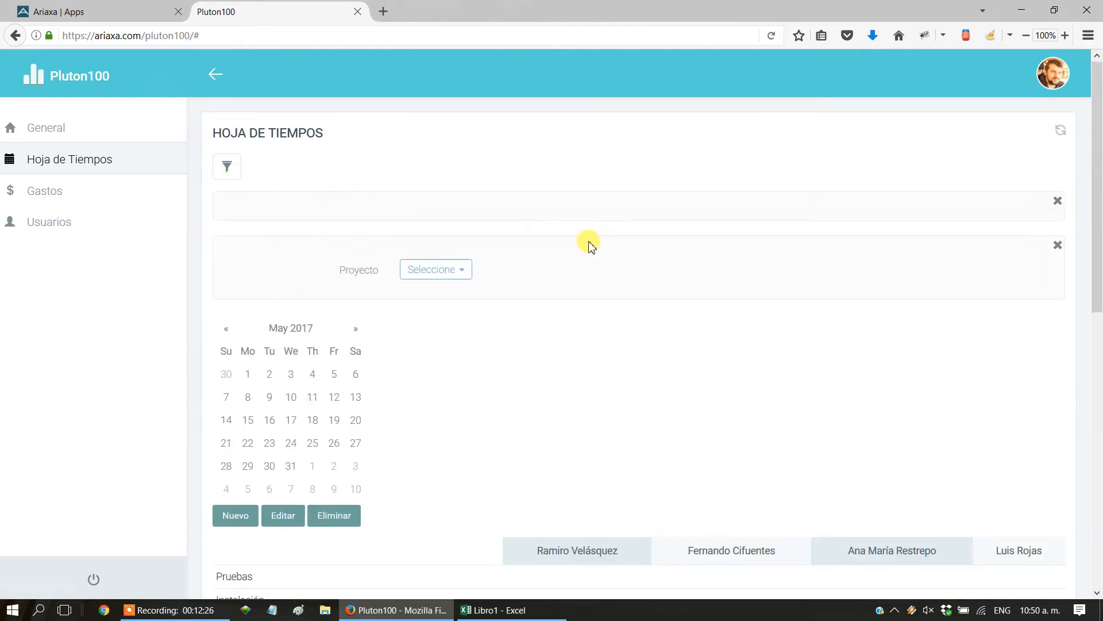
Filter the grid's tasks by the project Revisión de Seguridad and view the filtered rows.
{"action": "left_click", "coordinate": [432, 276]}
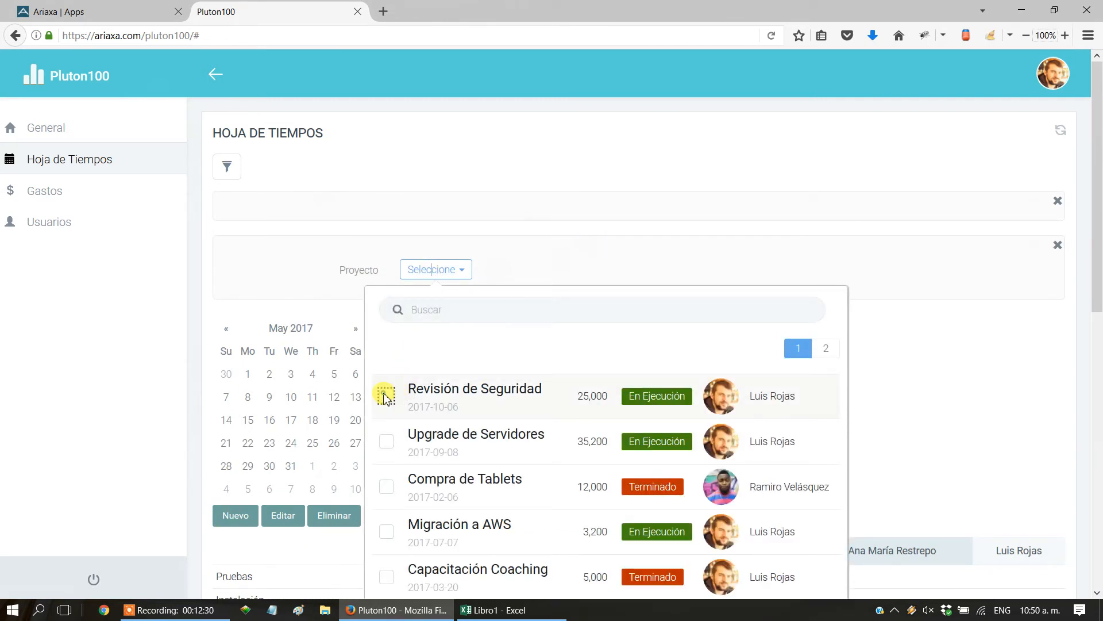
{"action": "left_click", "coordinate": [386, 396]}
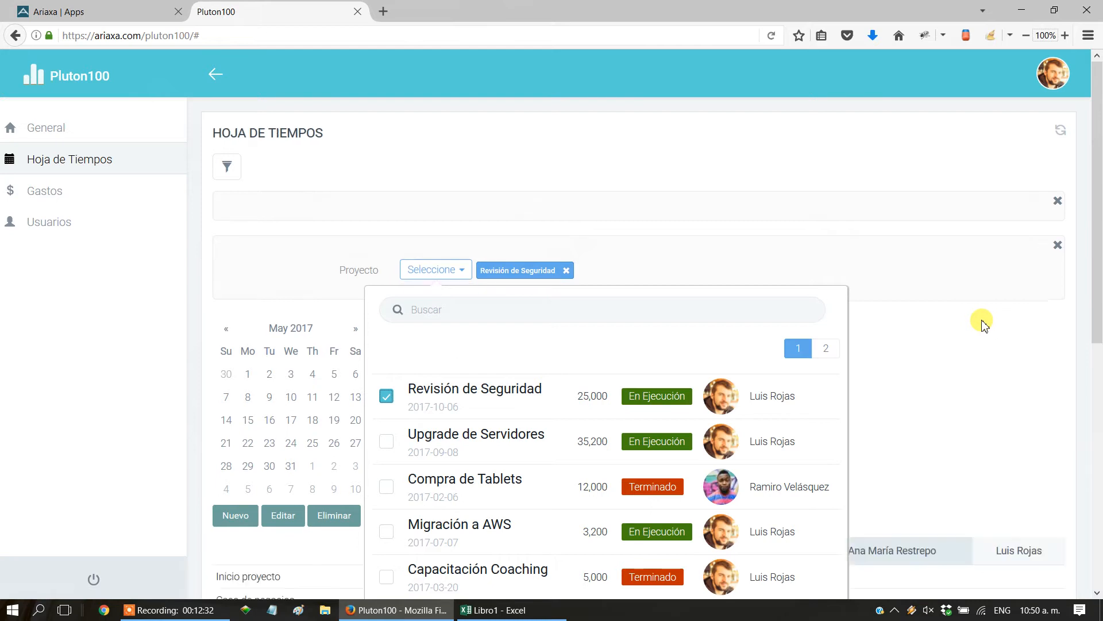
{"action": "left_click", "coordinate": [981, 320]}
{"action": "scroll", "coordinate": [981, 320], "scroll_direction": "down", "scroll_amount": 2}
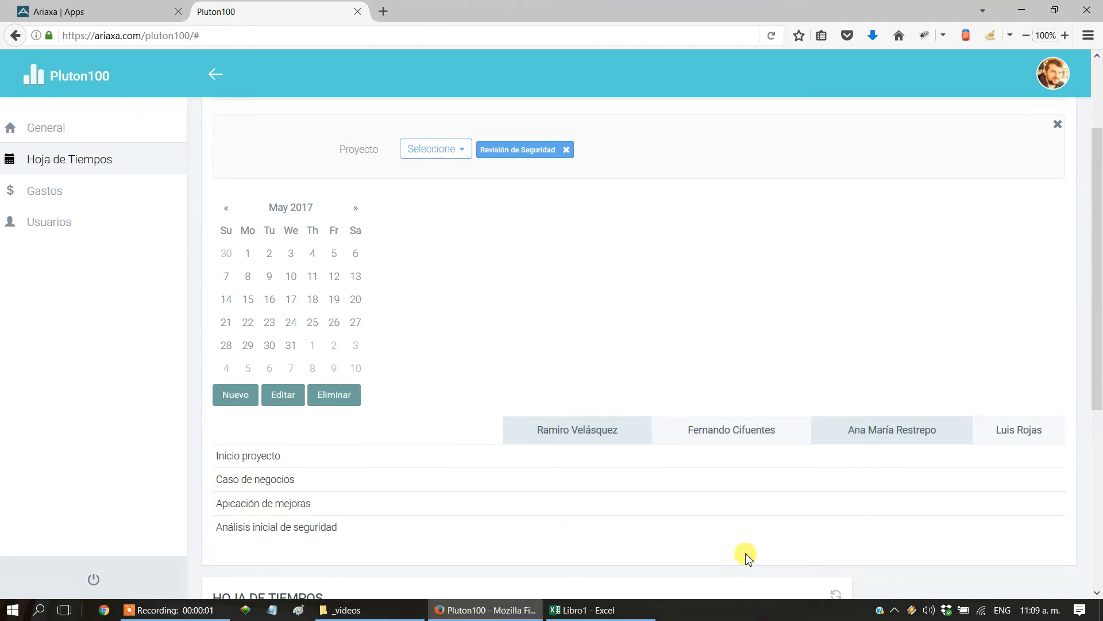
Switch back to the Ariaxa configuration and examine the additional required fields of the Hoja de Tiempos Eje Fijo.
{"action": "left_click", "coordinate": [96, 11]}
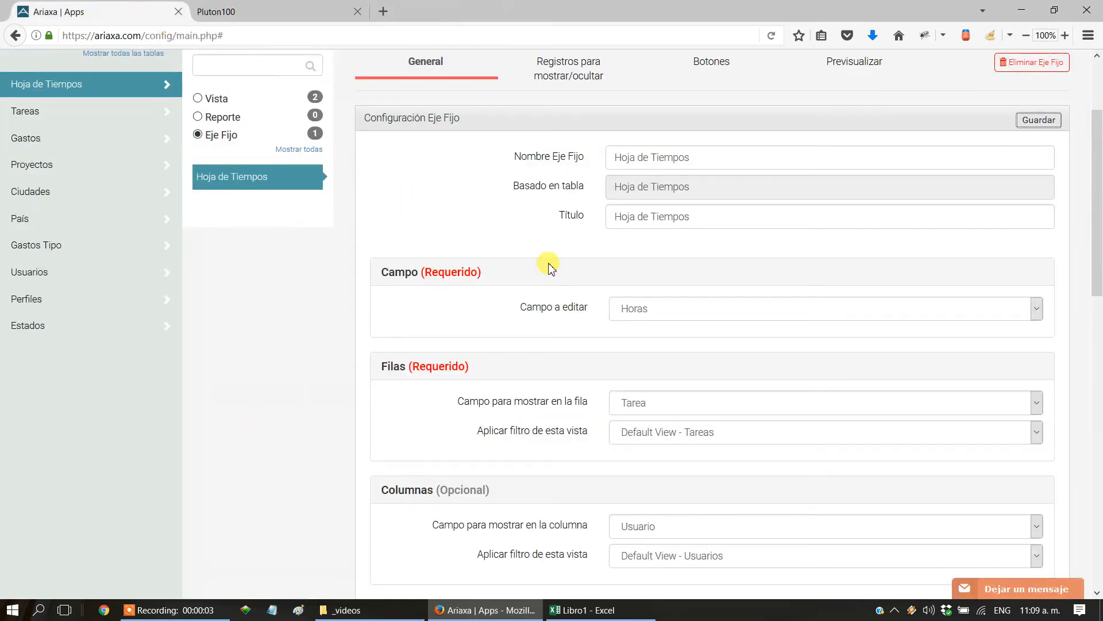
{"action": "left_click_drag", "start_coordinate": [1098, 229], "coordinate": [1098, 411]}
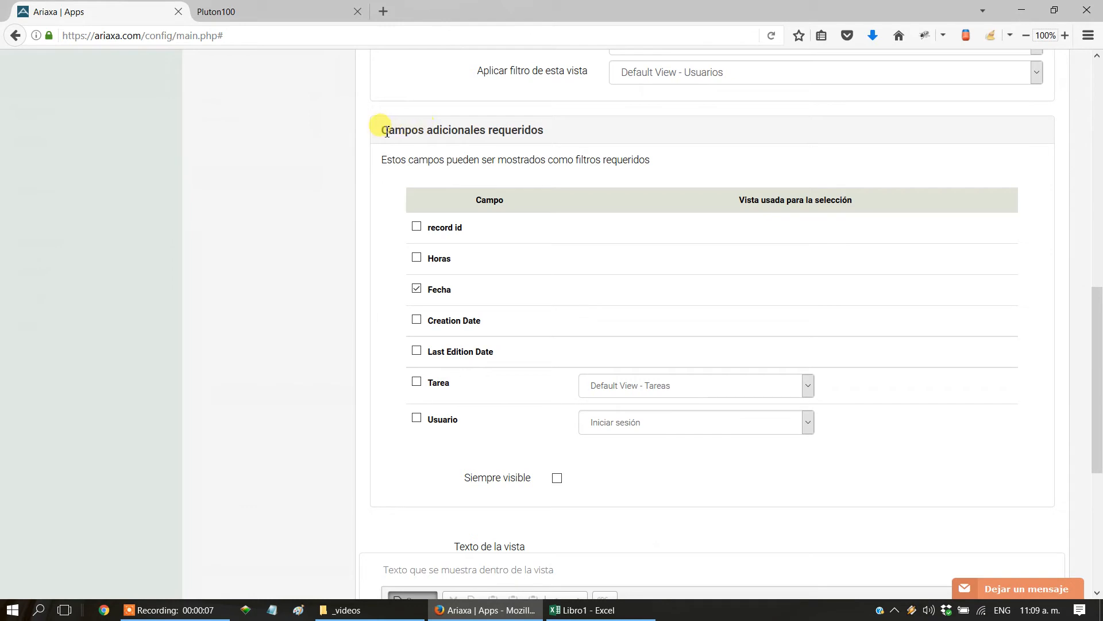
{"action": "left_click_drag", "start_coordinate": [387, 133], "coordinate": [522, 136]}
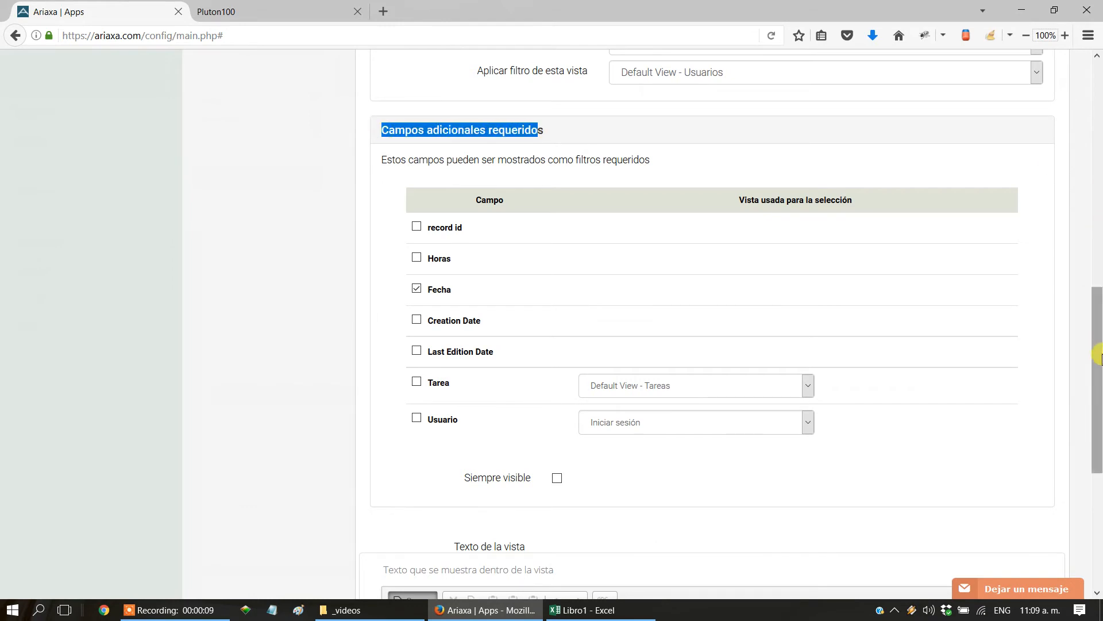
Review the Hoja de Tiempos Eje Fijo in the Vistas list and its selection views for the Tarea and Usuario additional fields.
{"action": "left_click_drag", "start_coordinate": [1097, 352], "coordinate": [1097, 95]}
{"action": "left_click", "coordinate": [249, 320]}
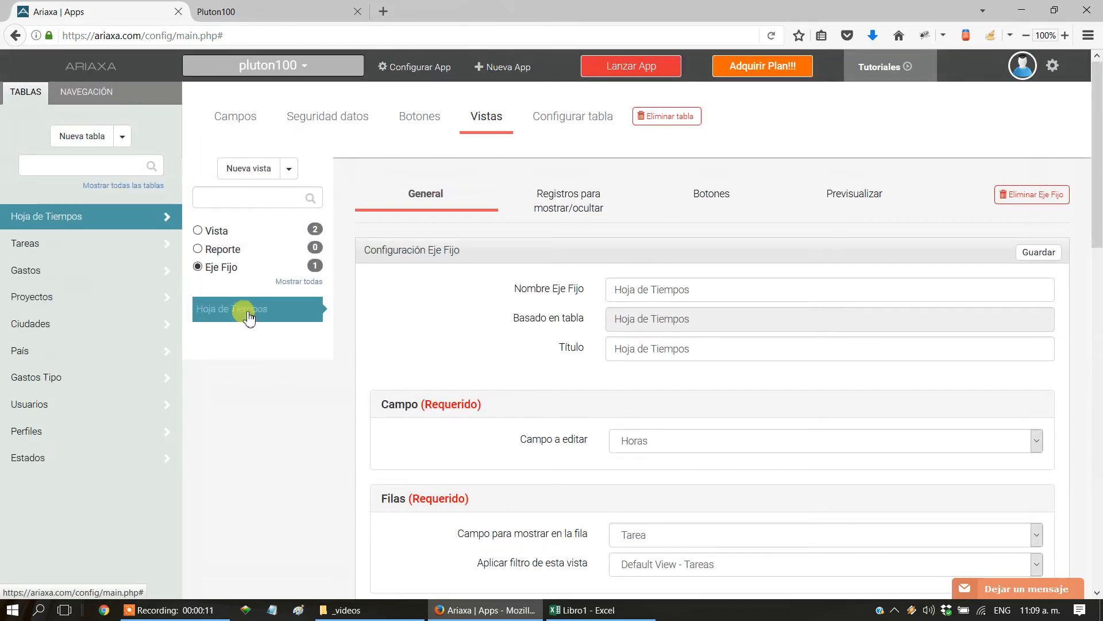
{"action": "left_click_drag", "start_coordinate": [1099, 178], "coordinate": [1098, 404]}
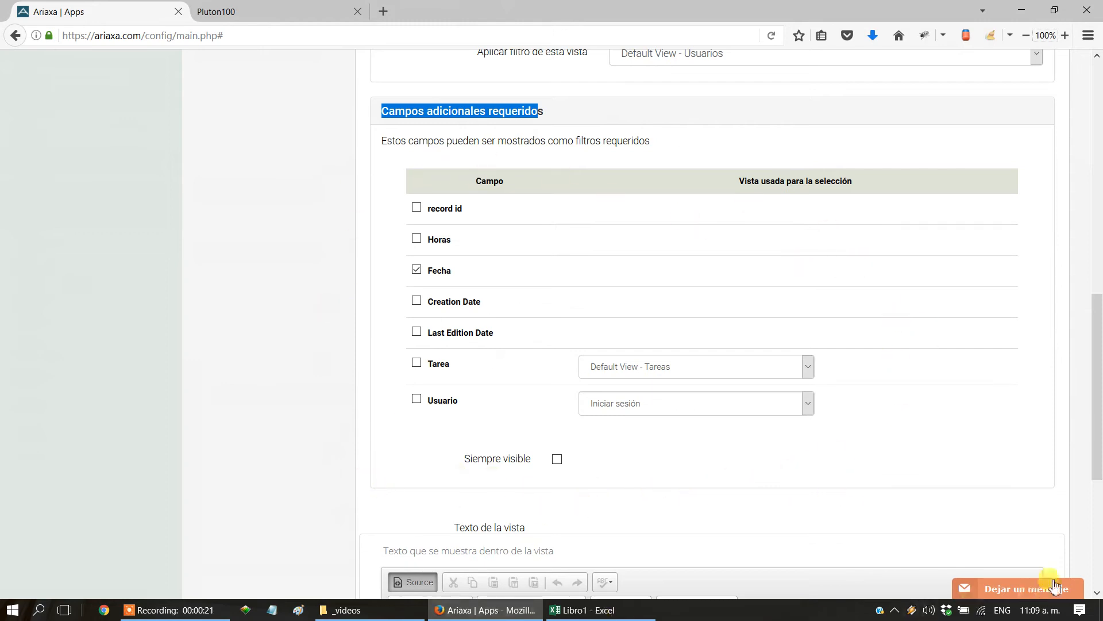
{"action": "left_click_drag", "start_coordinate": [385, 357], "coordinate": [869, 420]}
{"action": "left_click", "coordinate": [866, 413]}
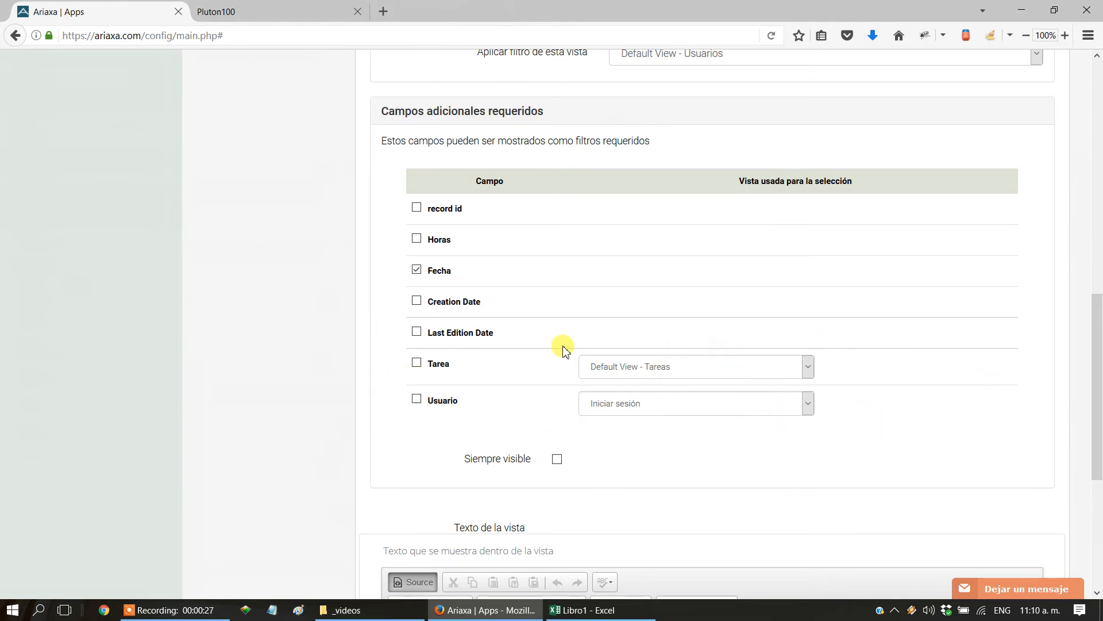
Examine the Aplicar filtro de esta vista setting in the Filas section of the Hoja de Tiempos Eje Fijo.
{"action": "left_click_drag", "start_coordinate": [1098, 465], "coordinate": [1098, 339]}
{"action": "left_click_drag", "start_coordinate": [475, 283], "coordinate": [582, 283]}
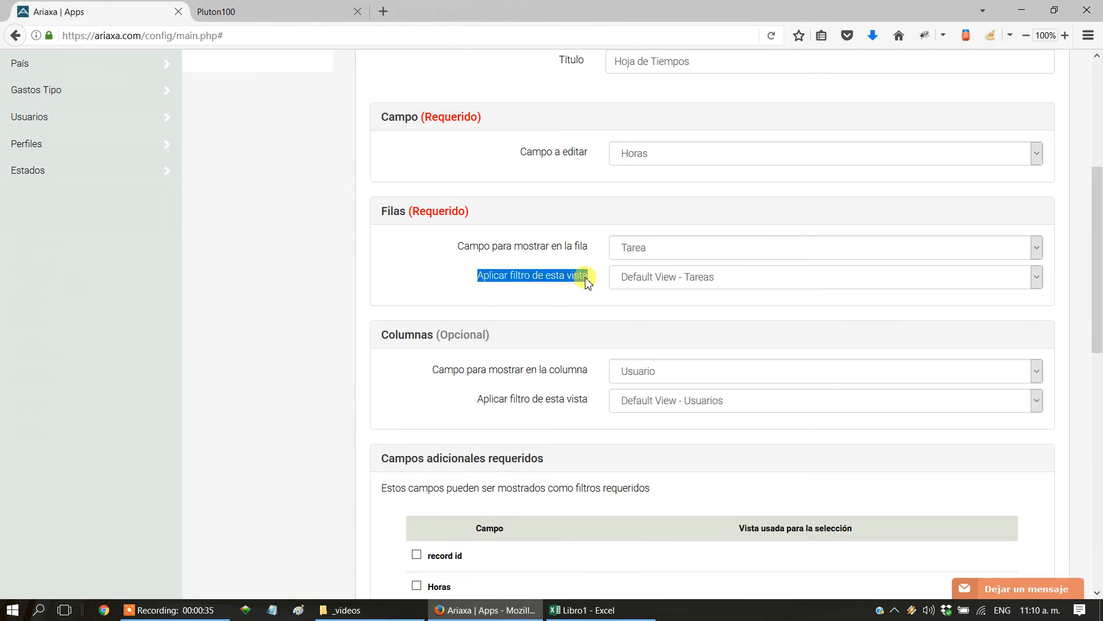
{"action": "left_click", "coordinate": [563, 290]}
{"action": "left_click_drag", "start_coordinate": [482, 277], "coordinate": [582, 274]}
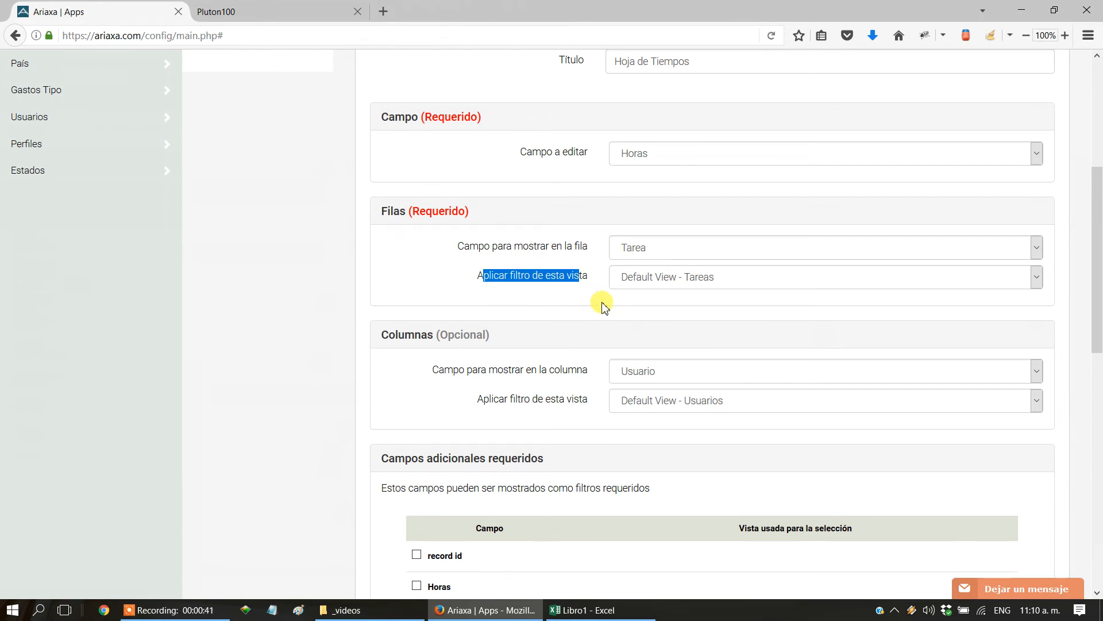
{"action": "left_click", "coordinate": [562, 292]}
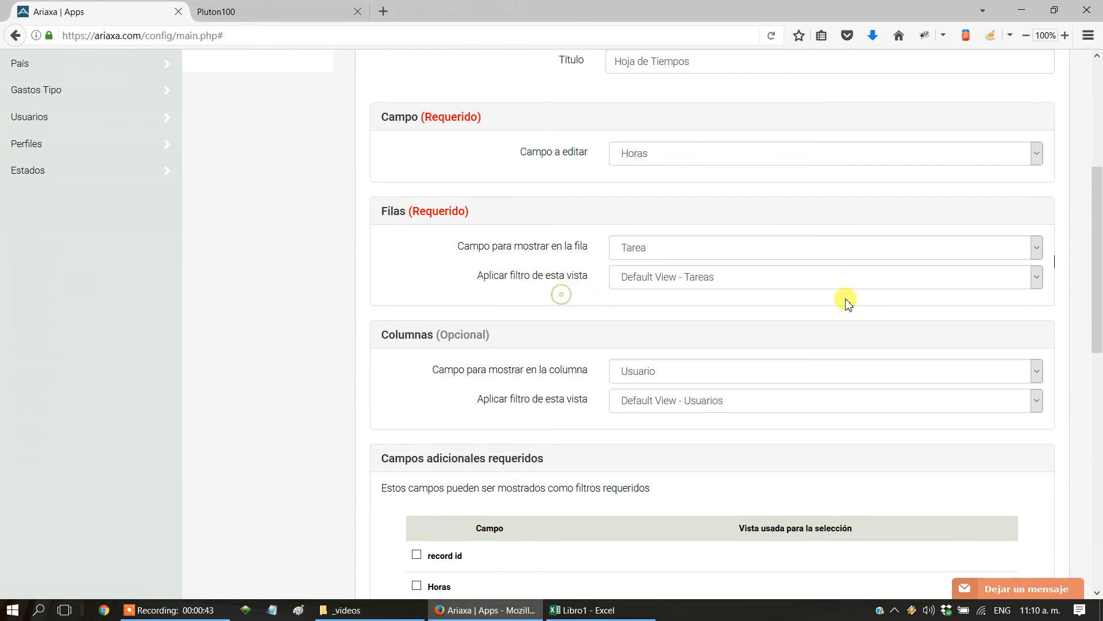
{"action": "left_click_drag", "start_coordinate": [1098, 338], "coordinate": [1099, 315]}
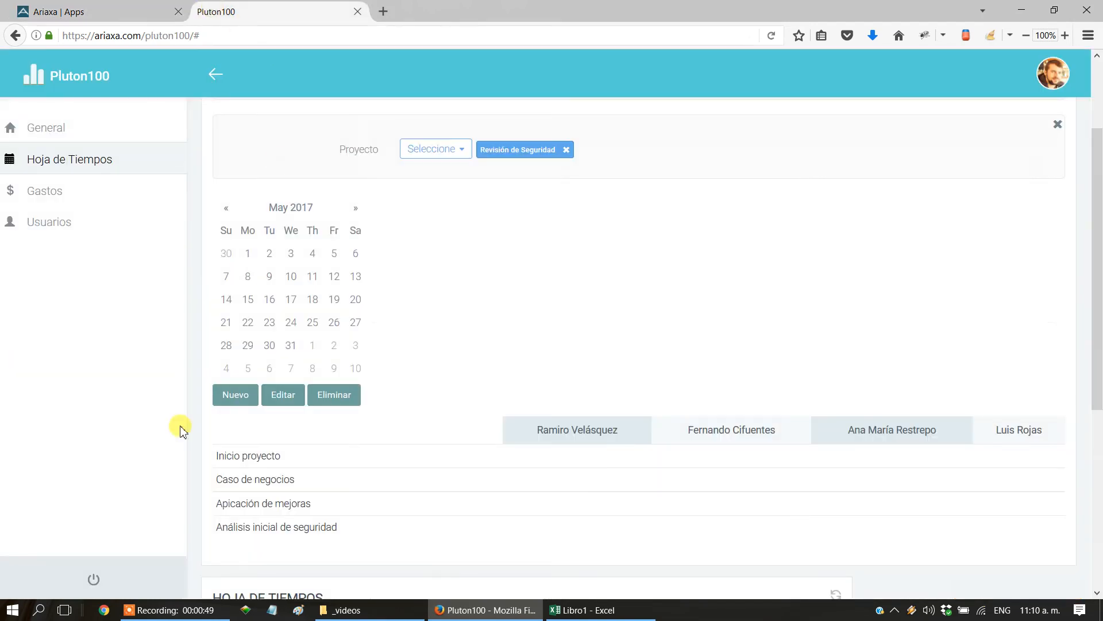
In Pluton100, compare the task-by-user grid and its calendar with the records in the Hoja de Tiempos list below.
{"action": "scroll", "coordinate": [388, 491], "scroll_direction": "down", "scroll_amount": 1}
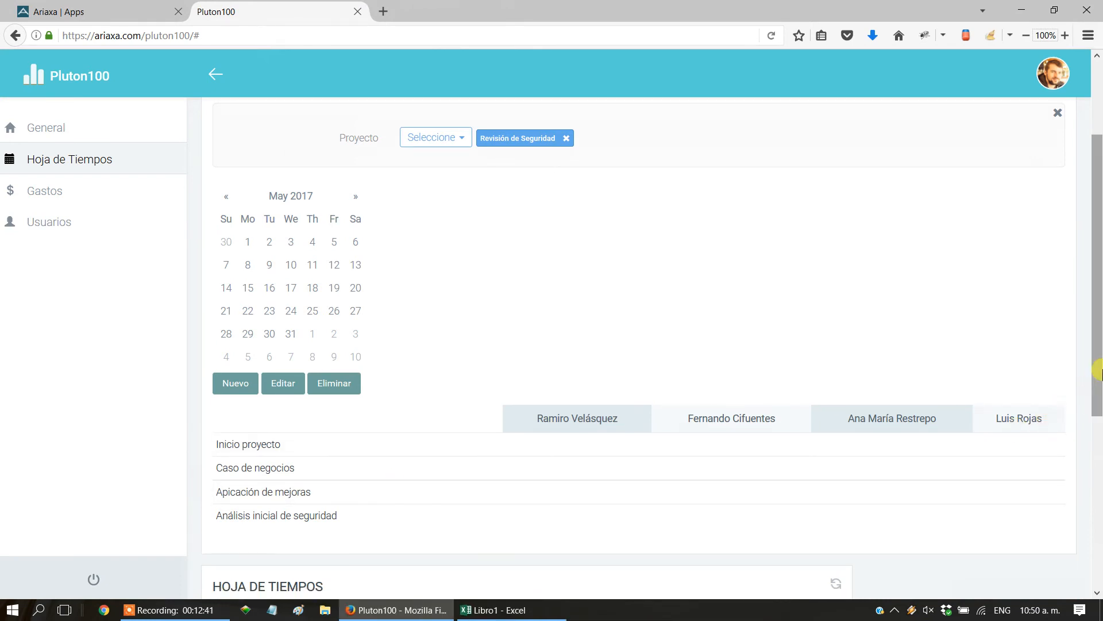
{"action": "left_click_drag", "start_coordinate": [1096, 369], "coordinate": [1098, 482]}
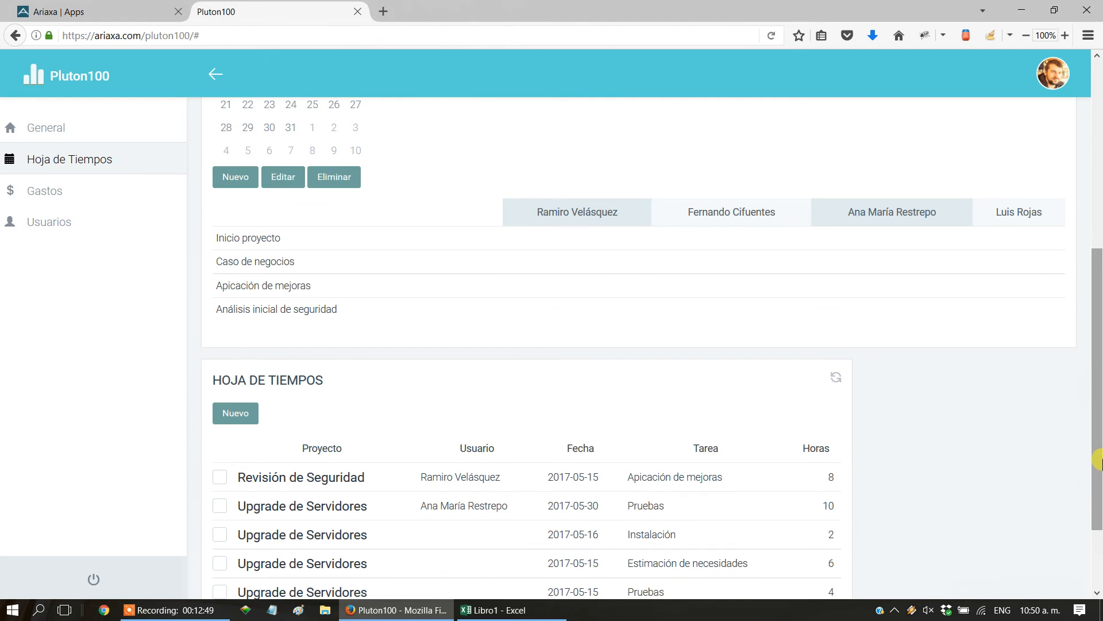
{"action": "scroll", "coordinate": [1098, 477], "scroll_direction": "down", "scroll_amount": 3}
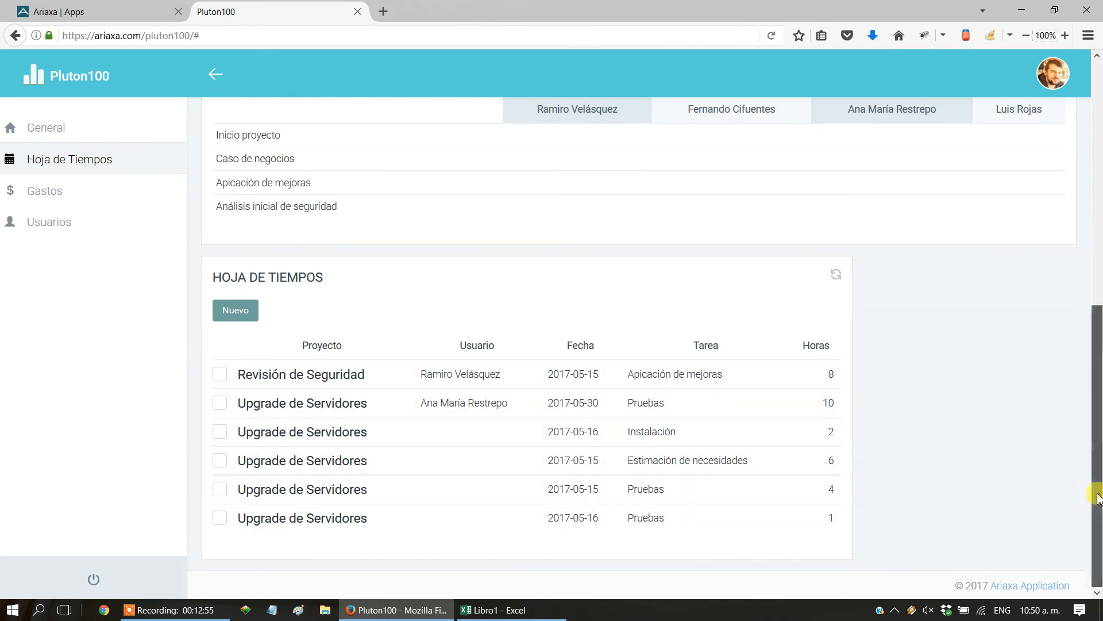
{"action": "left_click_drag", "start_coordinate": [1097, 506], "coordinate": [1099, 462]}
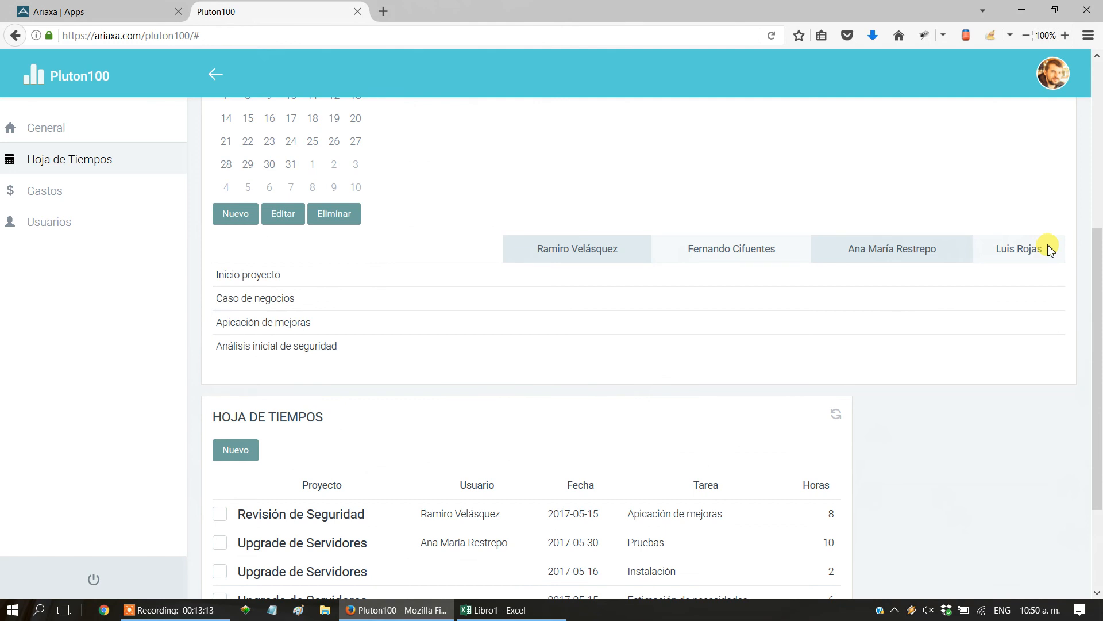
{"action": "left_click_drag", "start_coordinate": [1096, 320], "coordinate": [1095, 241]}
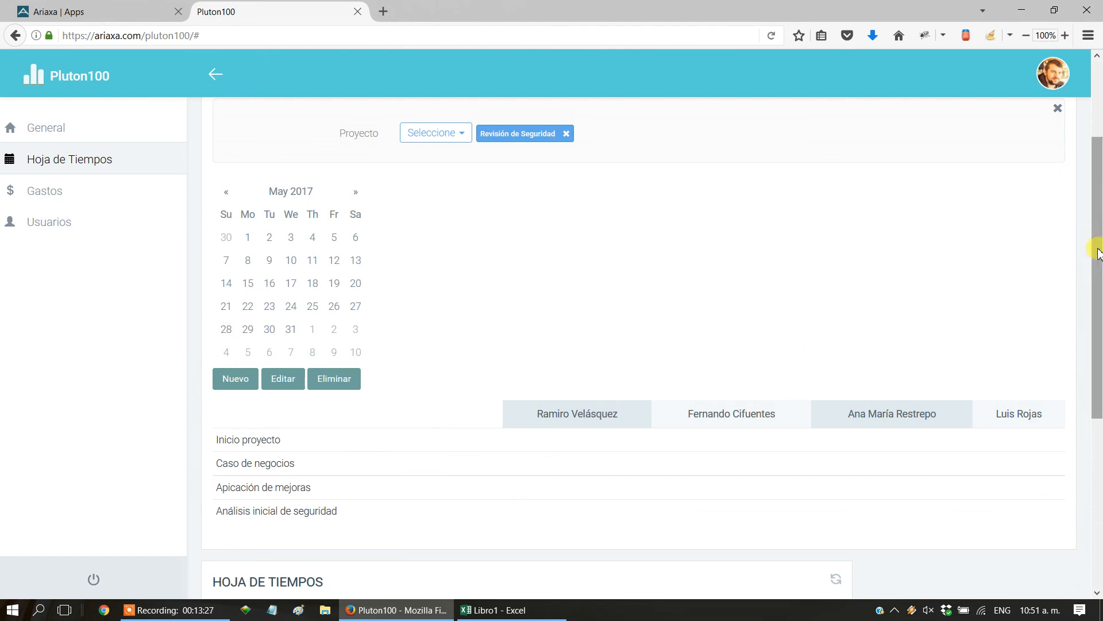
{"action": "mouse_move", "coordinate": [1097, 250]}
{"action": "left_mouse_down"}
{"action": "mouse_move", "coordinate": [1095, 188]}
{"action": "mouse_move", "coordinate": [1084, 240]}
{"action": "left_mouse_up"}
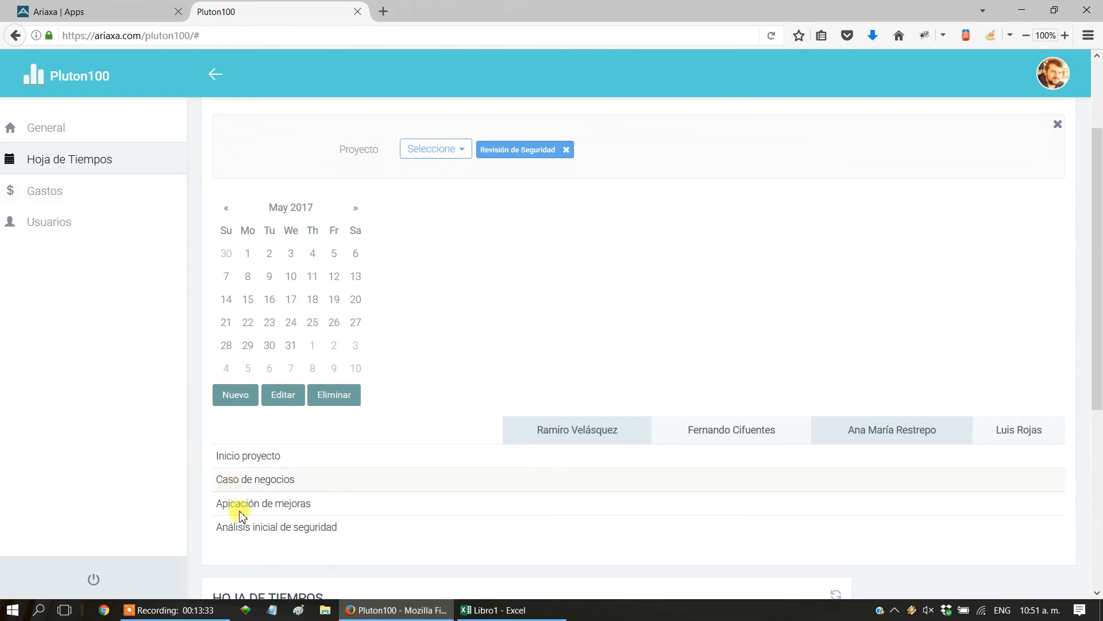